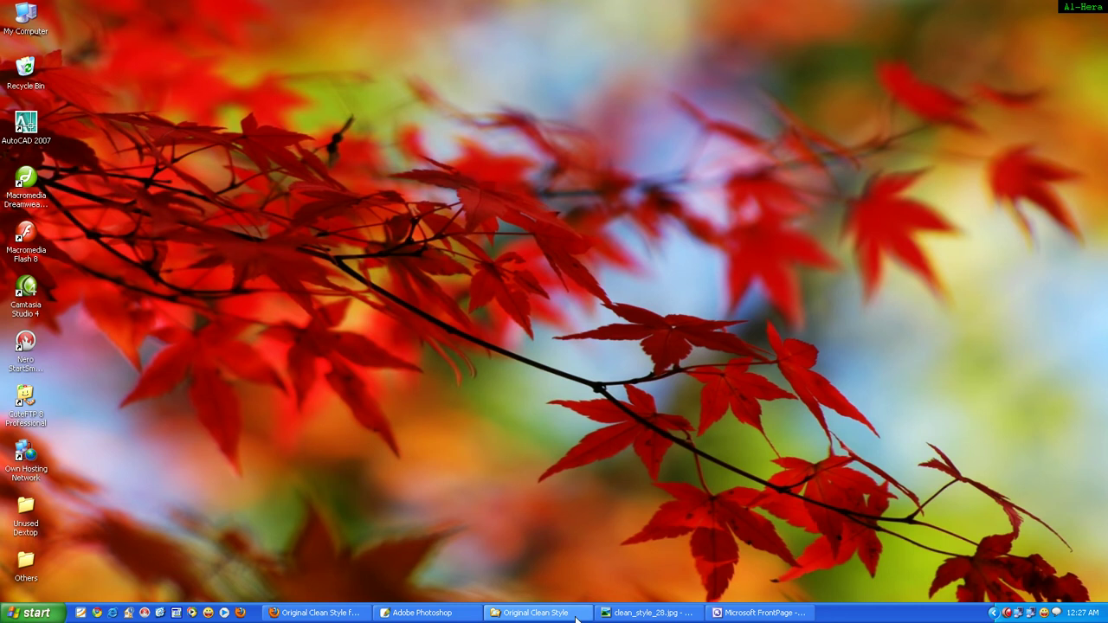
- View the reference image clean_style_28.jpg with the six glossy navigation buttons
{"action": "left_click", "coordinate": [645, 613]}
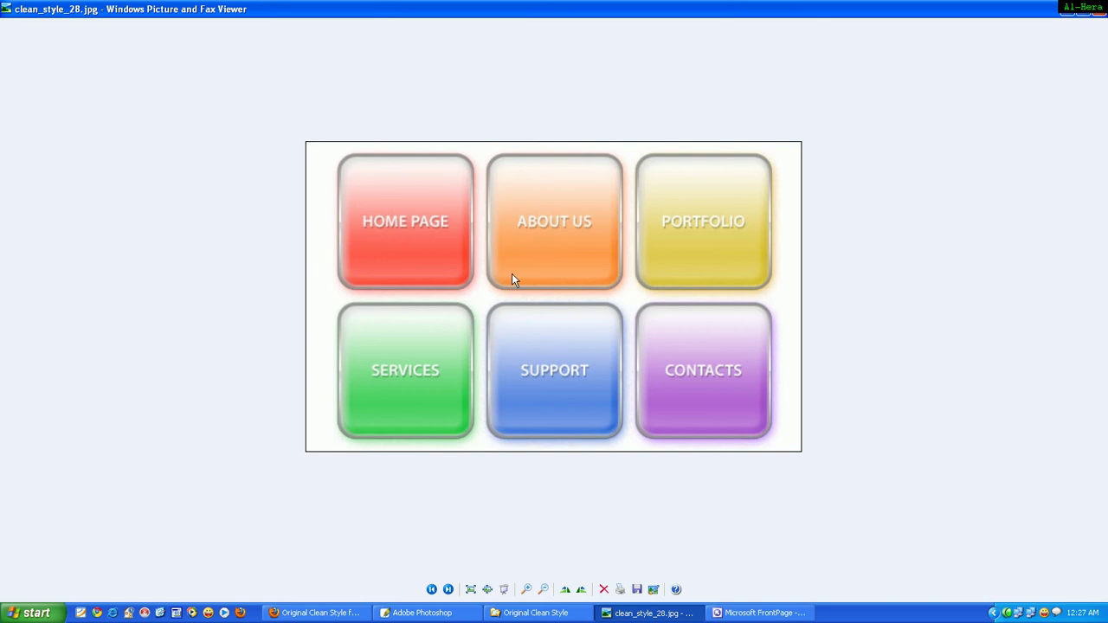
{"action": "left_click", "coordinate": [1067, 10]}
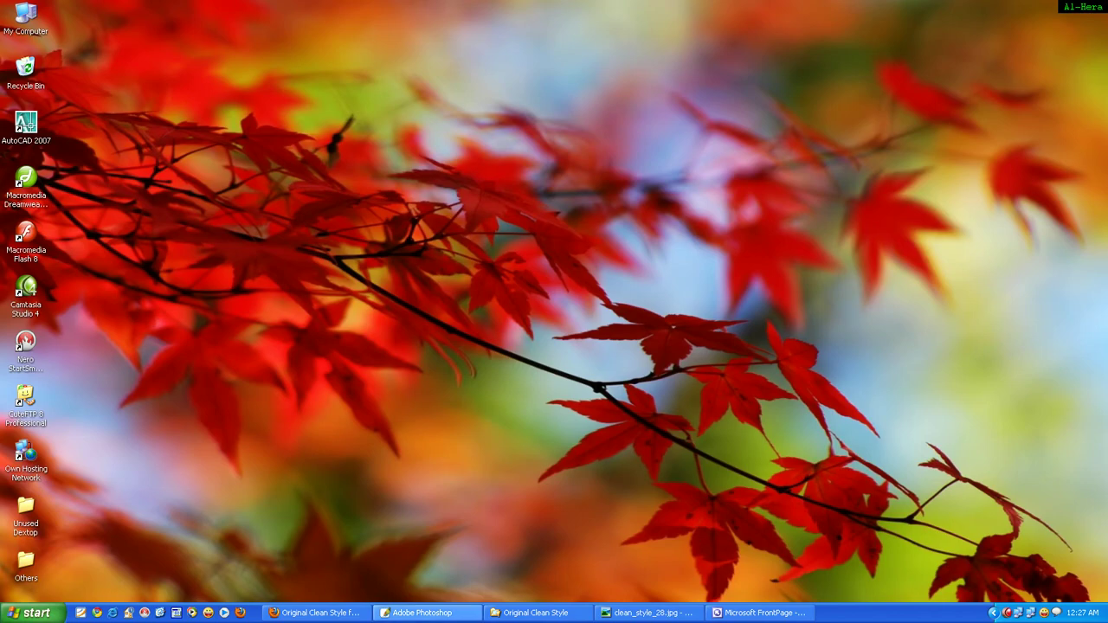
- Switch to Photoshop, create a white 800 × 600 pixel RGB document at 300 pixels/inch, and activate the Rounded Rectangle tool
{"action": "left_click", "coordinate": [394, 616]}
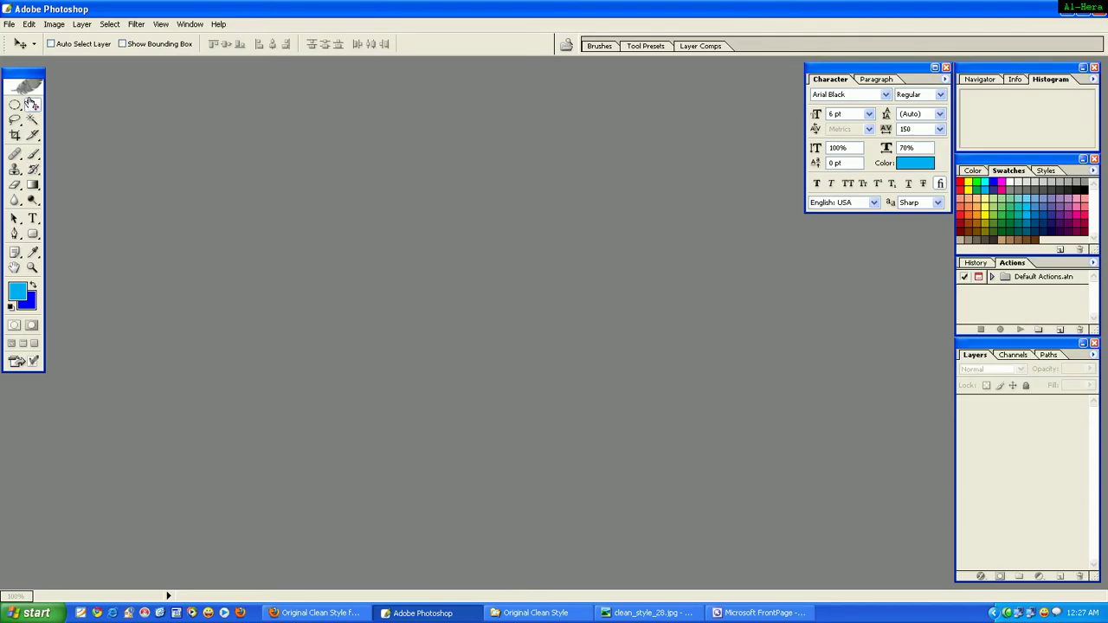
{"action": "left_click", "coordinate": [9, 25]}
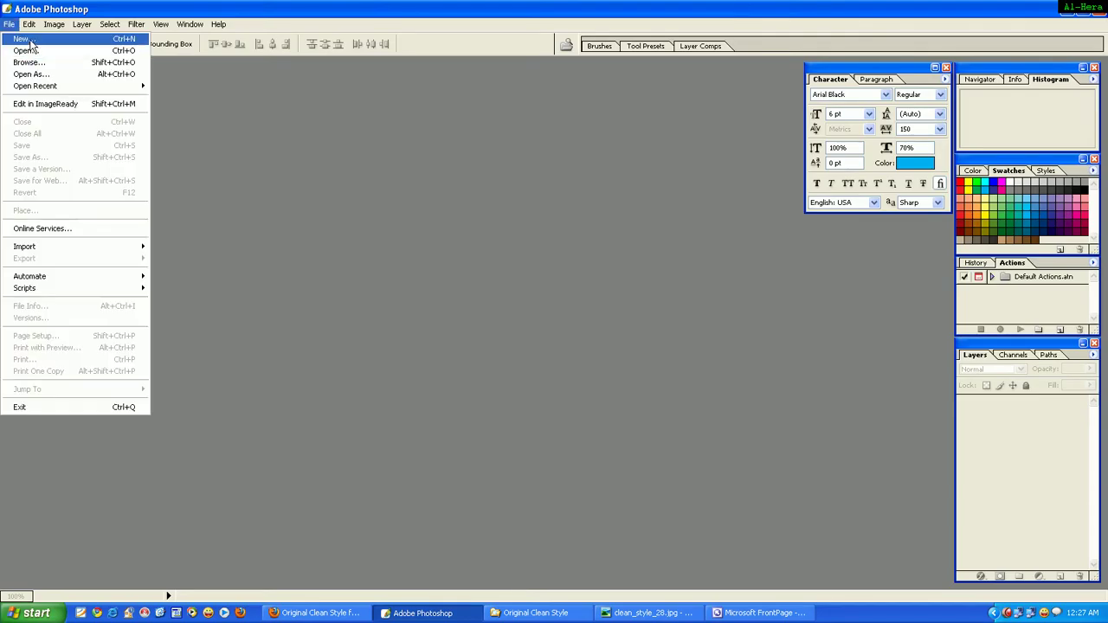
{"action": "left_click", "coordinate": [28, 40]}
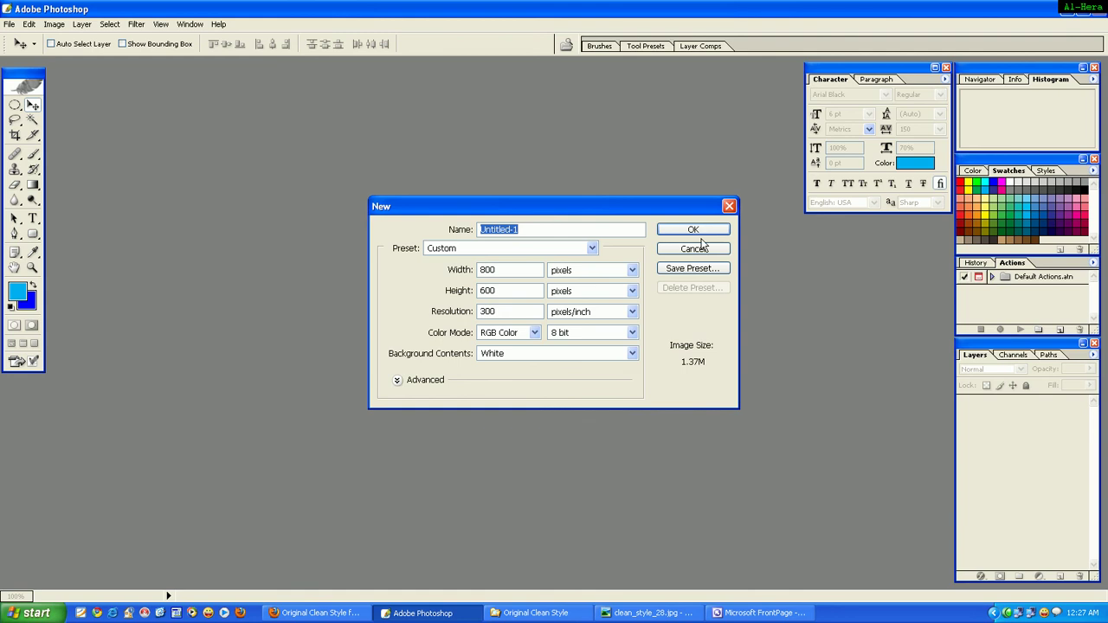
{"action": "left_click", "coordinate": [693, 231]}
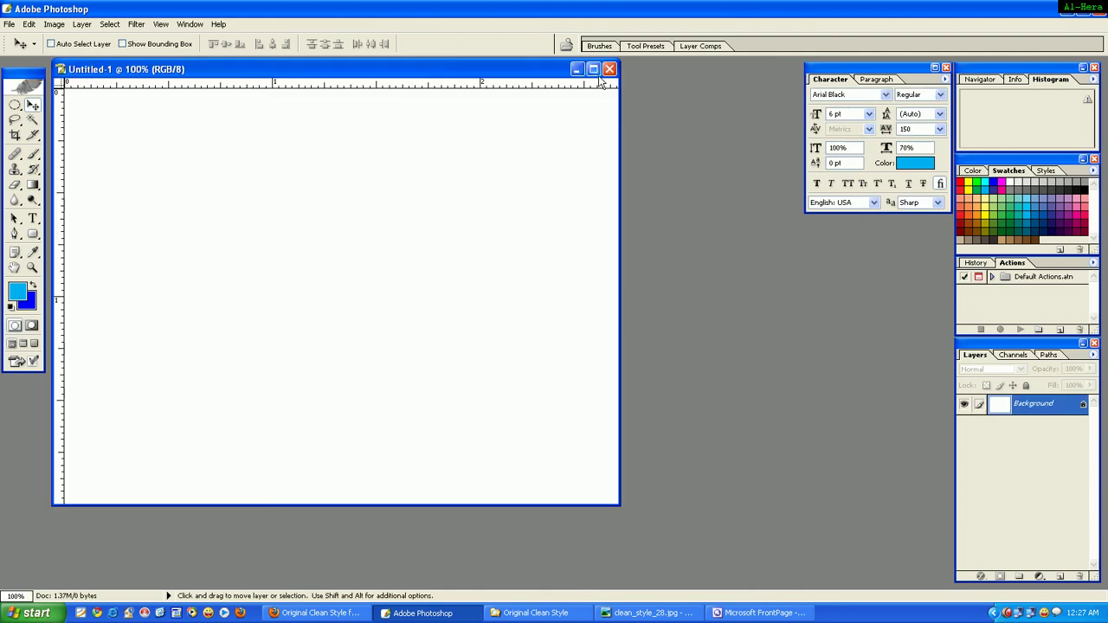
{"action": "left_click", "coordinate": [596, 73]}
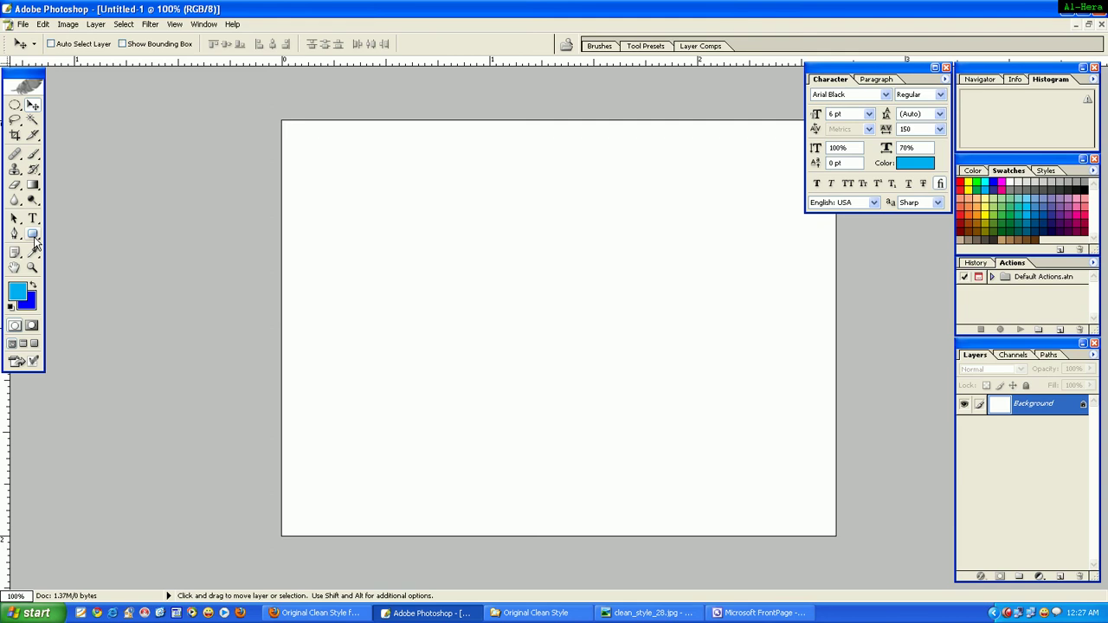
{"action": "left_click_drag", "start_coordinate": [34, 242], "coordinate": [62, 250]}
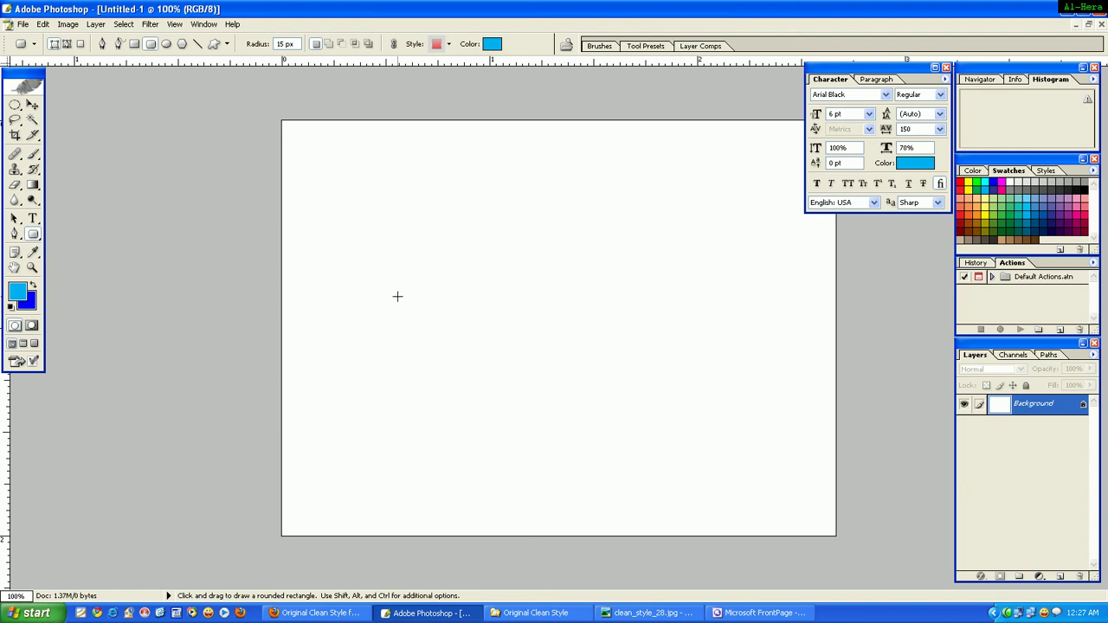
{"action": "left_click_drag", "start_coordinate": [405, 303], "coordinate": [495, 362]}
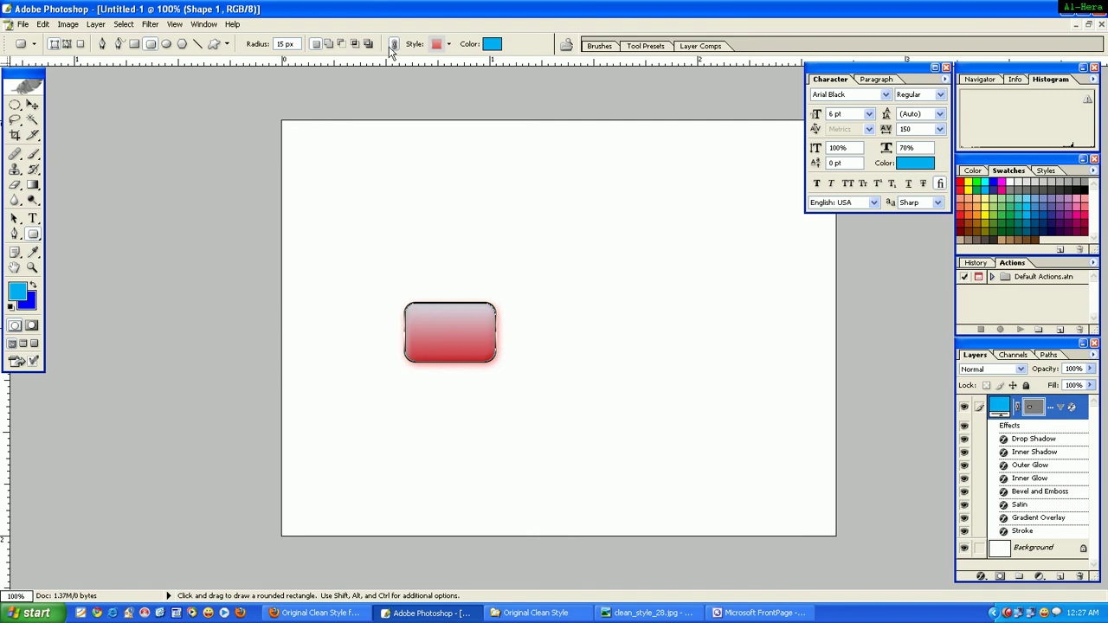
{"action": "left_click", "coordinate": [437, 46]}
{"action": "left_click", "coordinate": [372, 73]}
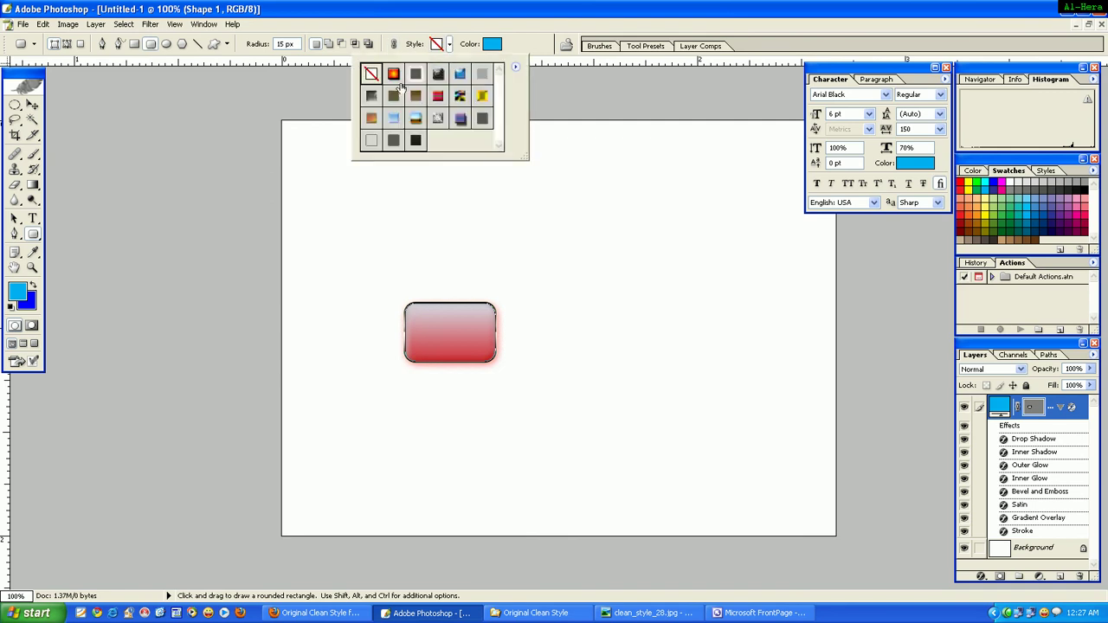
{"action": "left_click", "coordinate": [551, 272]}
{"action": "left_click_drag", "start_coordinate": [550, 272], "coordinate": [639, 330]}
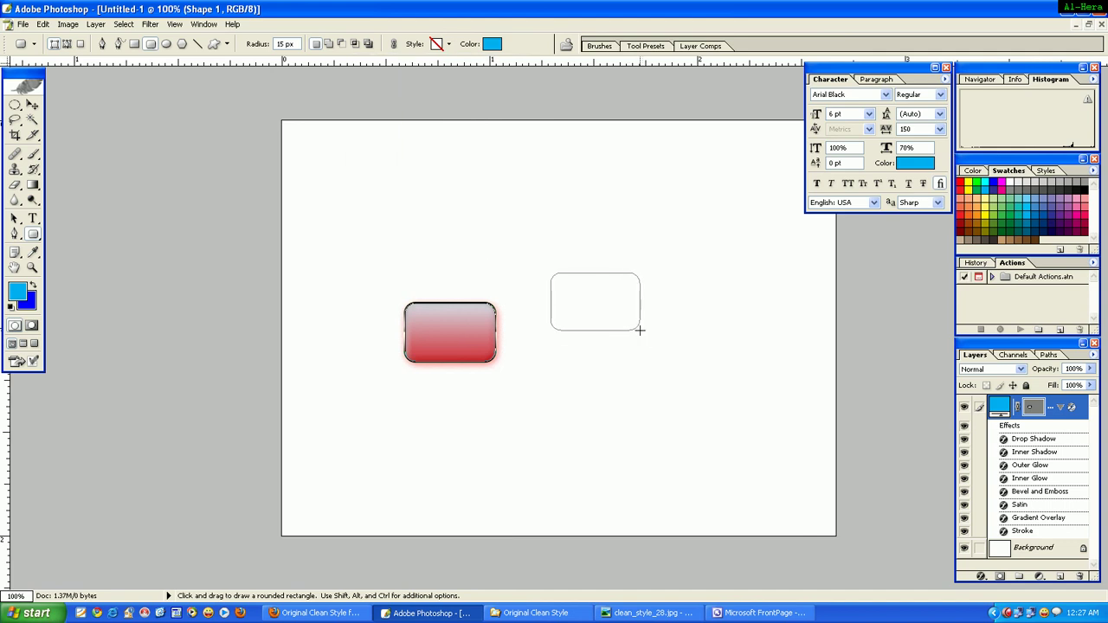
{"action": "key", "text": "ctrl+z"}
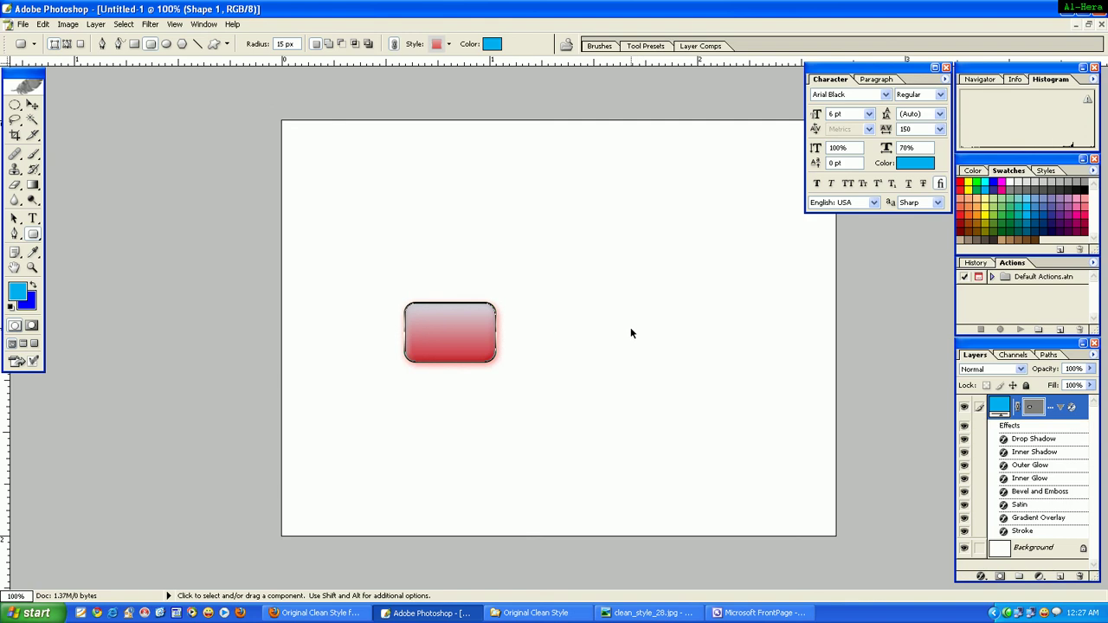
{"action": "key", "text": "ctrl+z"}
{"action": "key", "text": "ctrl+alt+z"}
{"action": "key", "text": "ctrl+alt+z"}
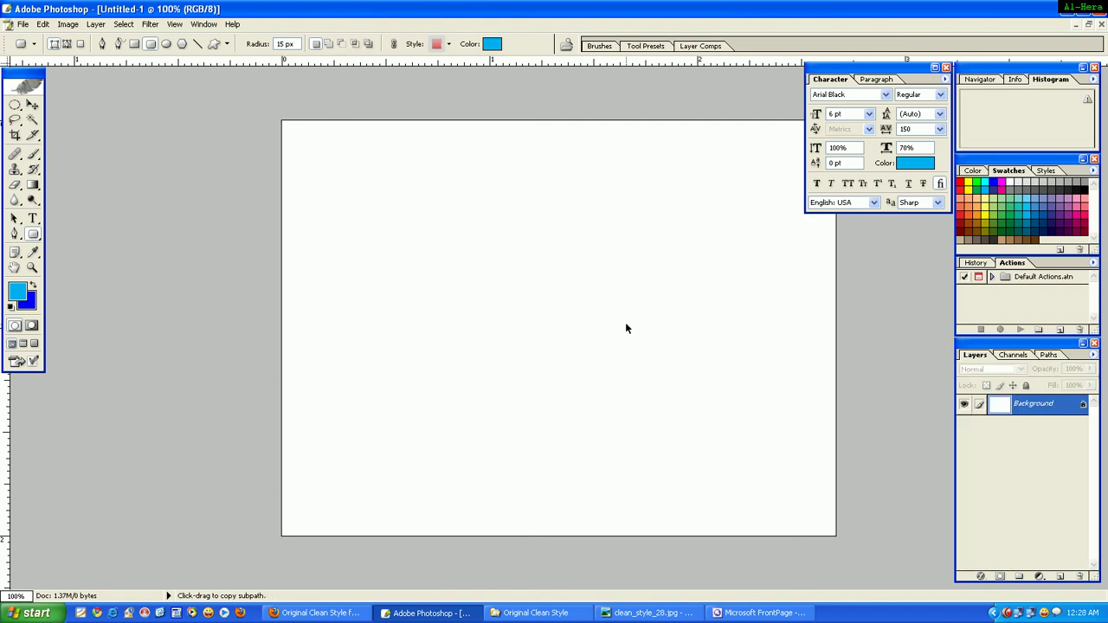
{"action": "left_click_drag", "start_coordinate": [399, 289], "coordinate": [505, 349]}
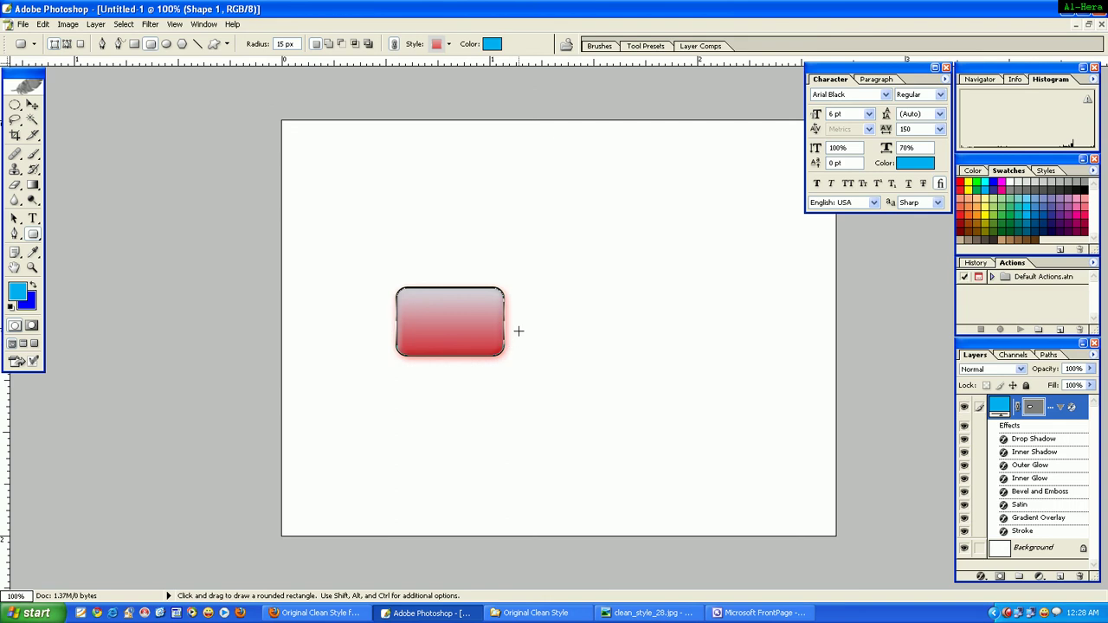
{"action": "key", "text": "ctrl+z"}
- Clear the preset layer style and draw a plain blue rounded rectangle with 15 px radius left of the canvas centre
{"action": "left_click", "coordinate": [442, 46]}
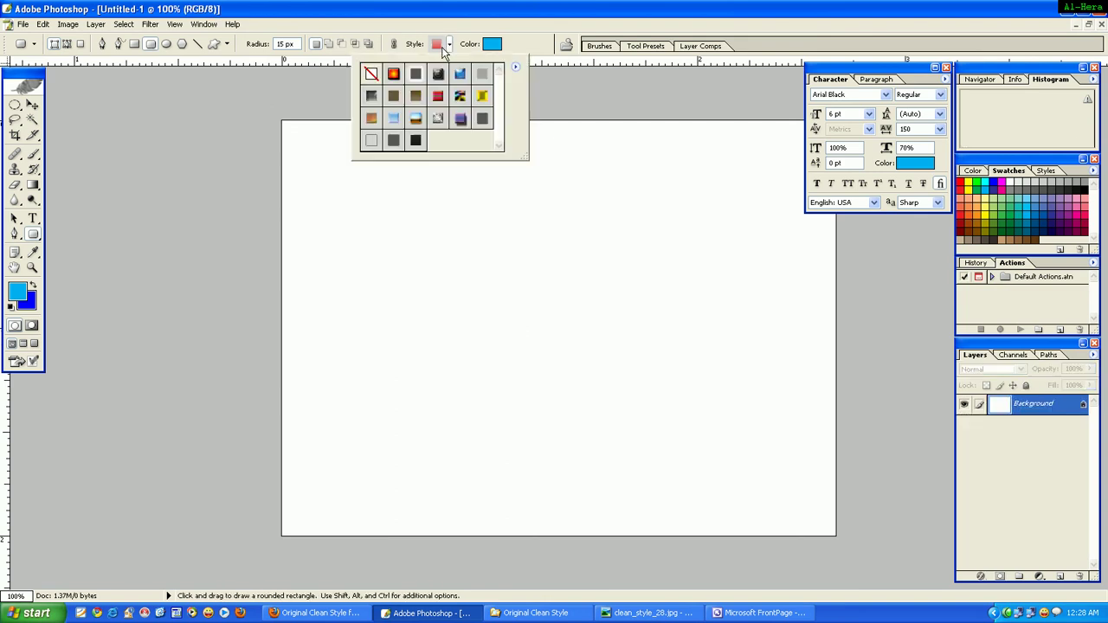
{"action": "left_click", "coordinate": [371, 74]}
{"action": "left_click_drag", "start_coordinate": [390, 302], "coordinate": [496, 367]}
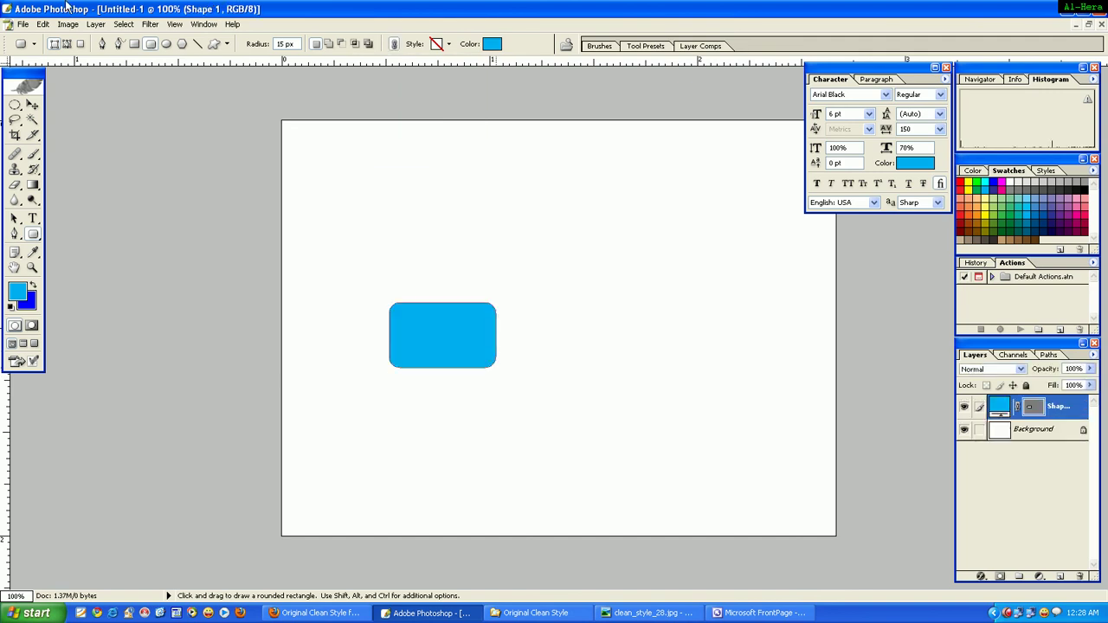
- Add a Gradient Overlay to the rounded rectangle, with the black gradient stop recolored to F50101 for a red-to-white blend
{"action": "left_click", "coordinate": [95, 24]}
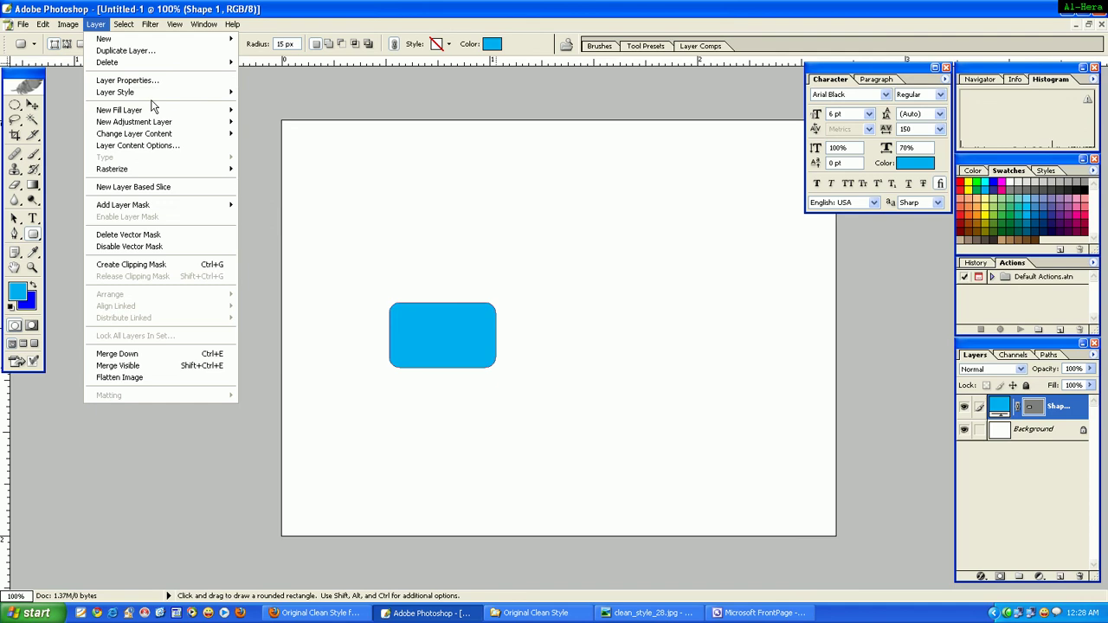
{"action": "mouse_move", "coordinate": [157, 98]}
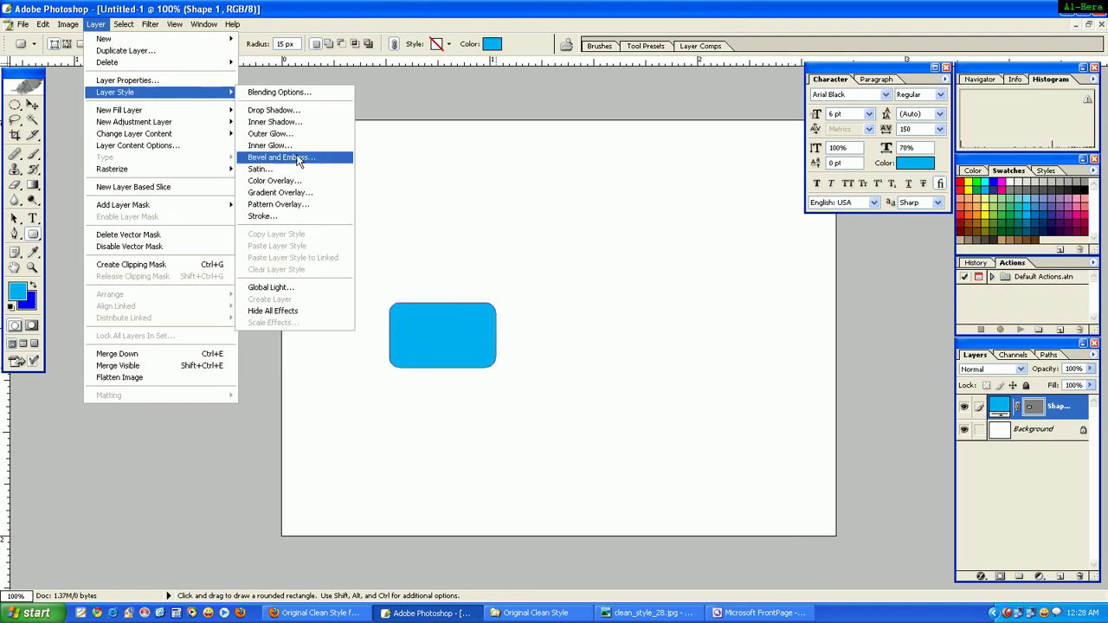
{"action": "left_click", "coordinate": [279, 197]}
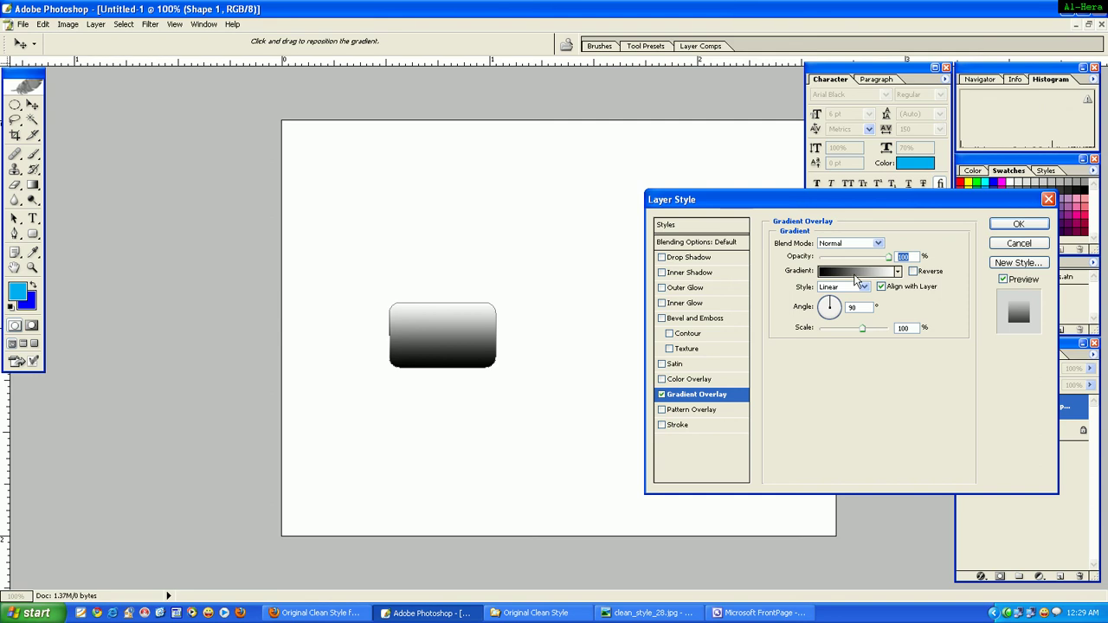
{"action": "left_click", "coordinate": [856, 276]}
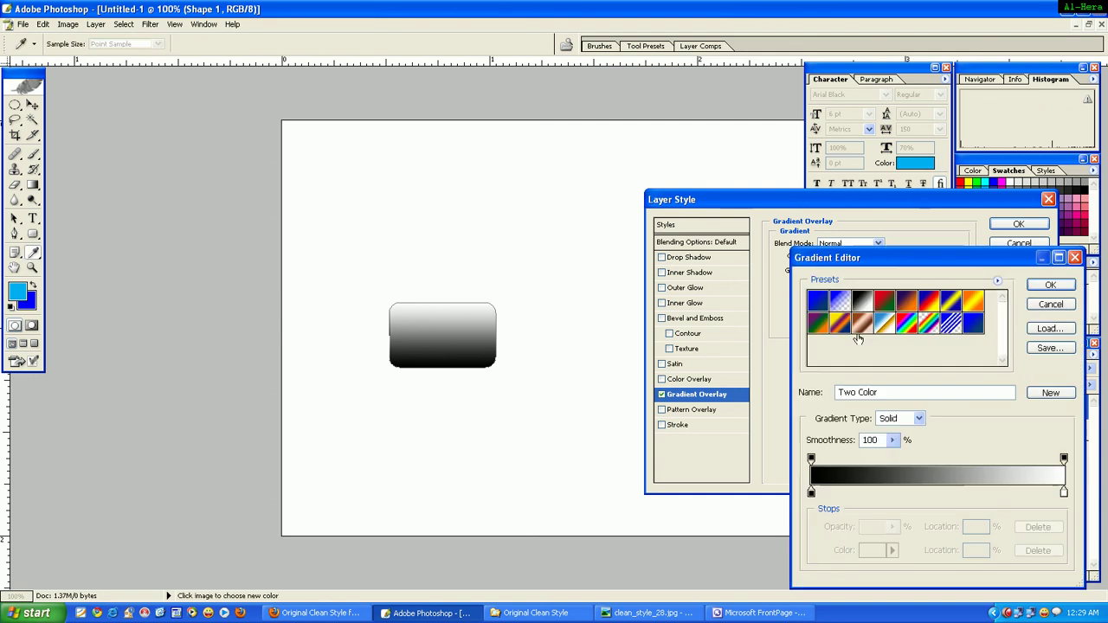
{"action": "left_click", "coordinate": [811, 493]}
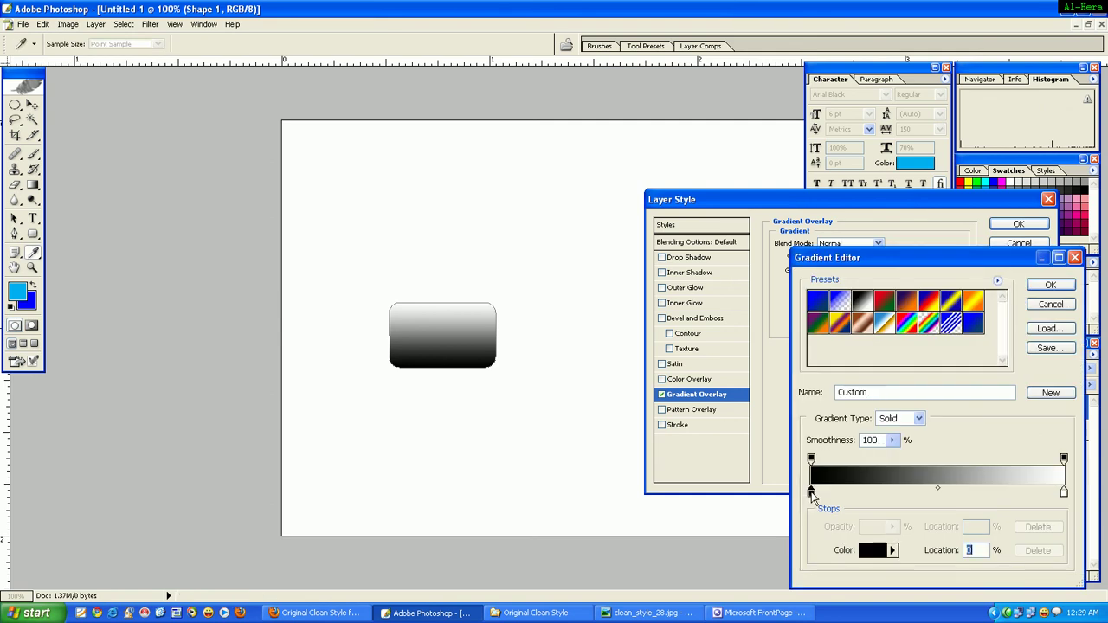
{"action": "double_click", "coordinate": [810, 493]}
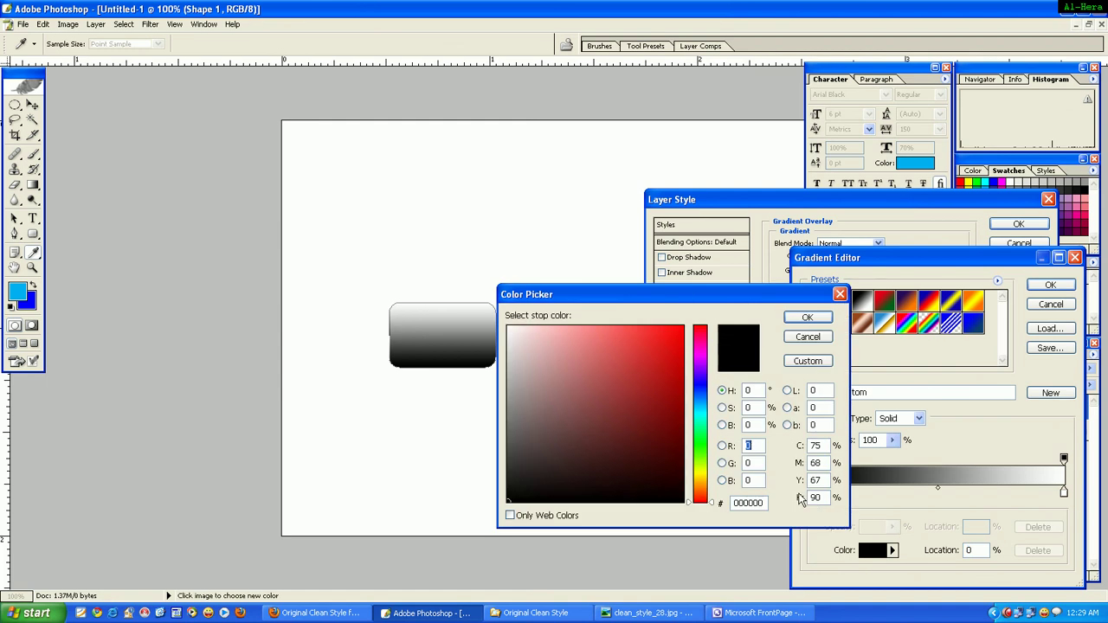
{"action": "left_click_drag", "start_coordinate": [732, 504], "coordinate": [765, 504]}
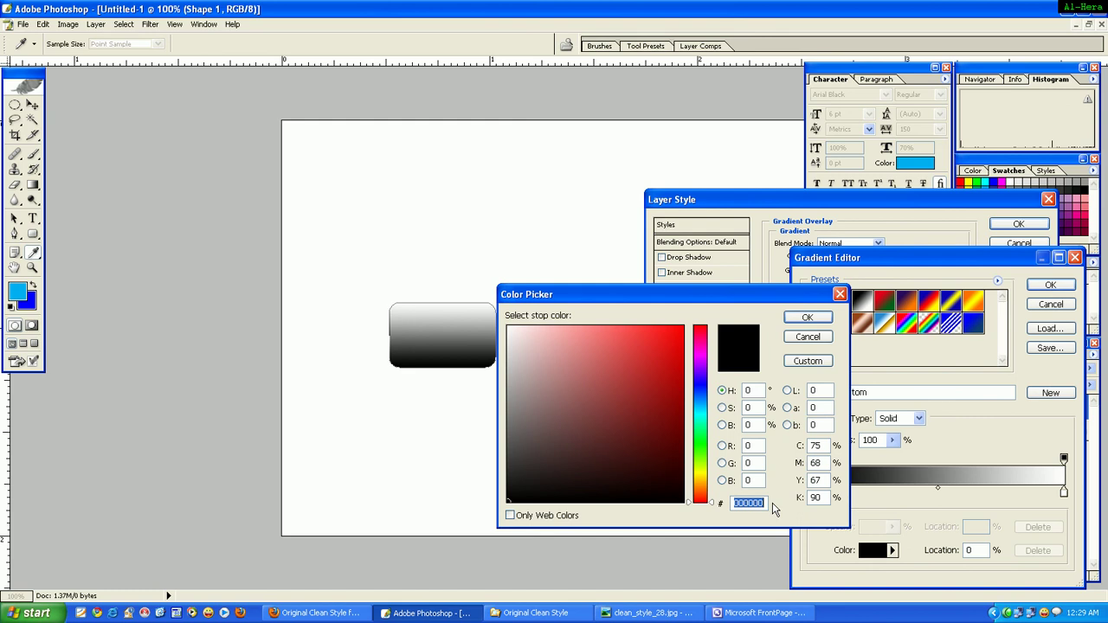
{"action": "type", "text": "0F5010"}
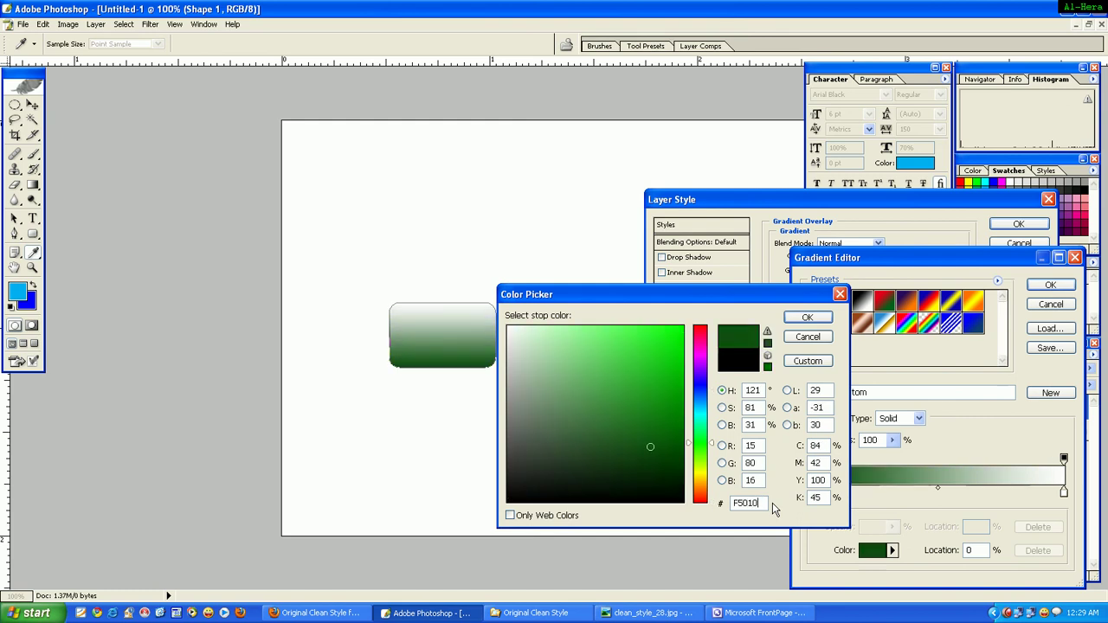
{"action": "type", "text": "1"}
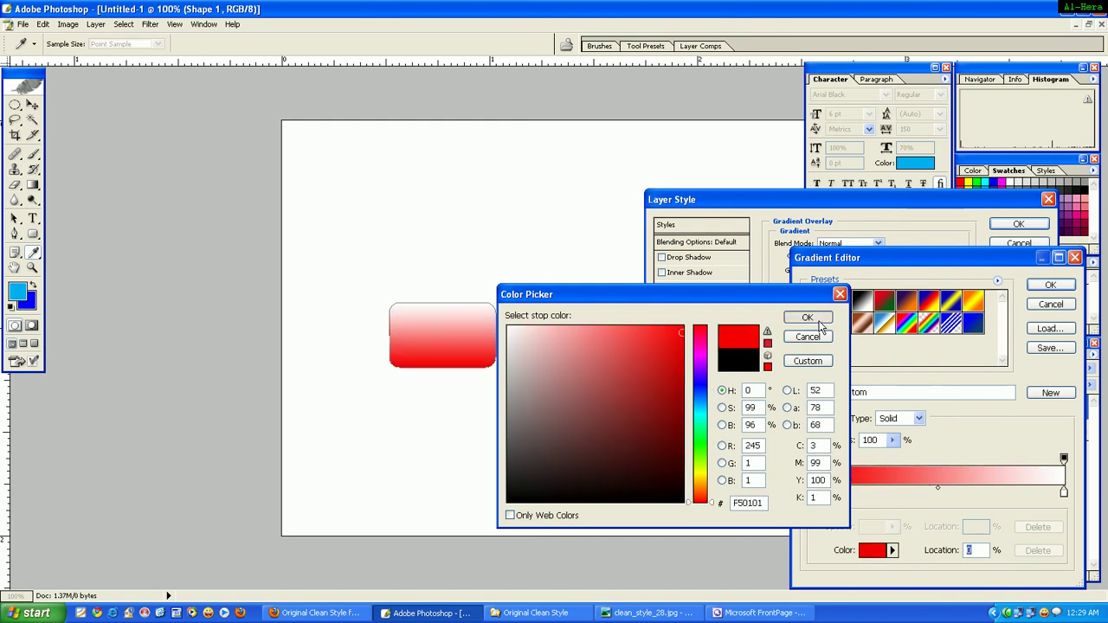
{"action": "left_click", "coordinate": [807, 319]}
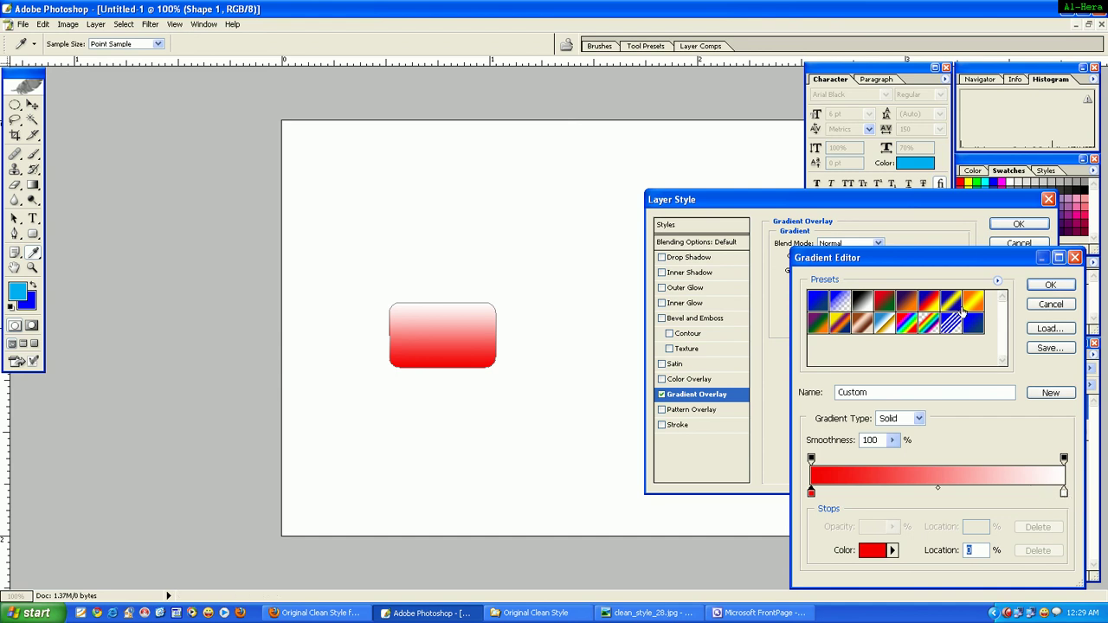
{"action": "left_click", "coordinate": [1050, 286]}
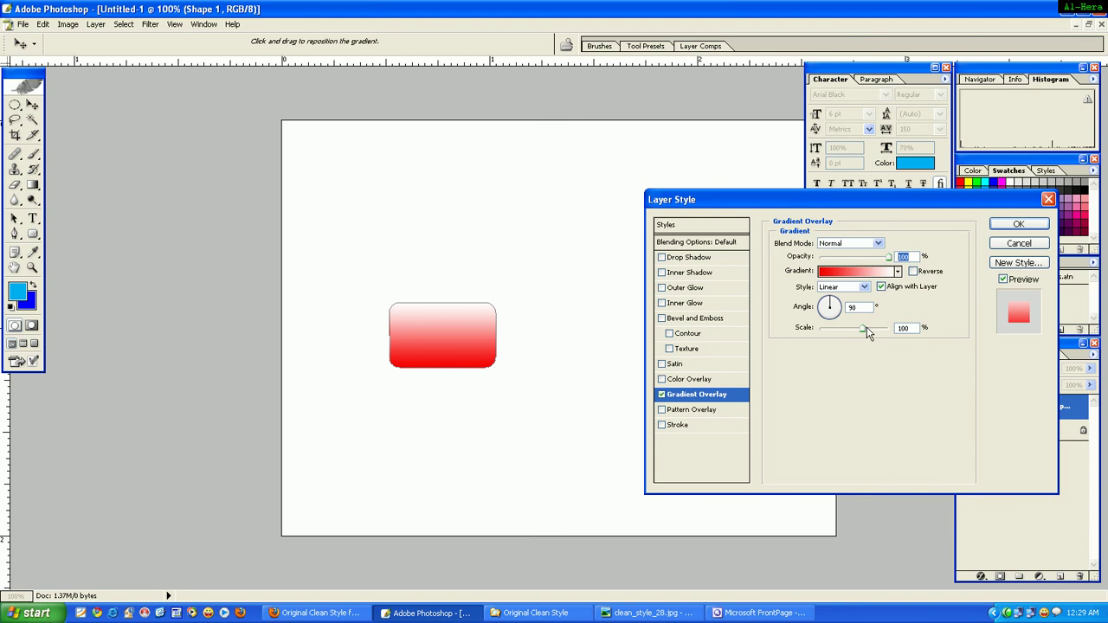
- Set the Gradient Overlay's scale to 150% and its opacity to 90%, and apply the layer style
{"action": "left_click_drag", "start_coordinate": [866, 327], "coordinate": [878, 328]}
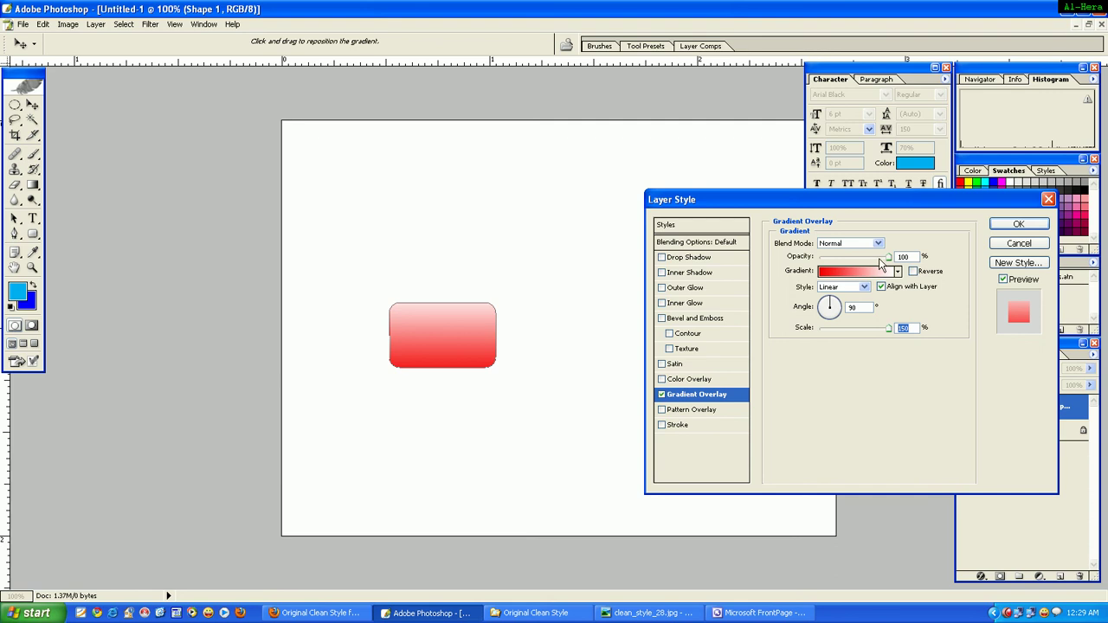
{"action": "left_click_drag", "start_coordinate": [889, 261], "coordinate": [883, 261]}
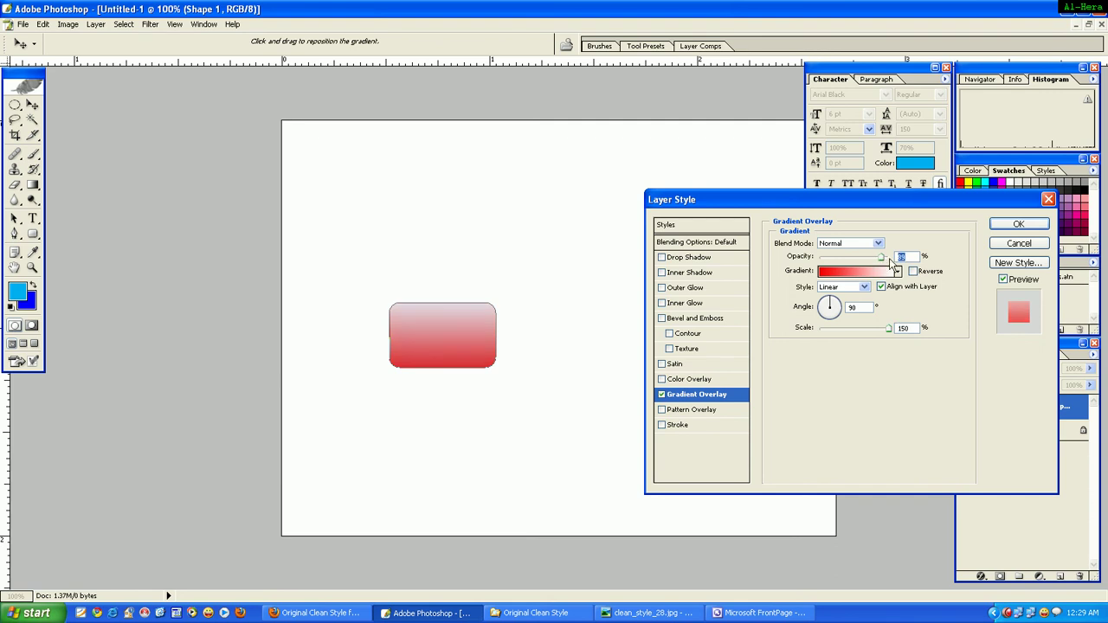
{"action": "type", "text": "90"}
{"action": "left_click", "coordinate": [1019, 226]}
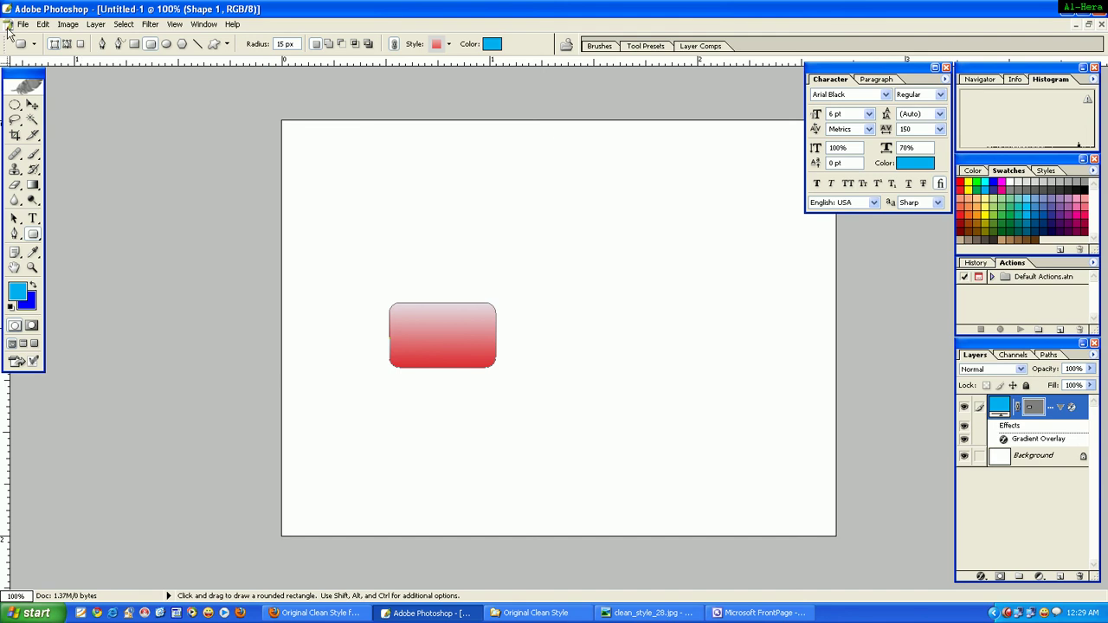
- Add a Drop Shadow to the rounded rectangle with the shadow color set to FE4B4B
{"action": "left_click", "coordinate": [96, 27]}
{"action": "mouse_move", "coordinate": [231, 98]}
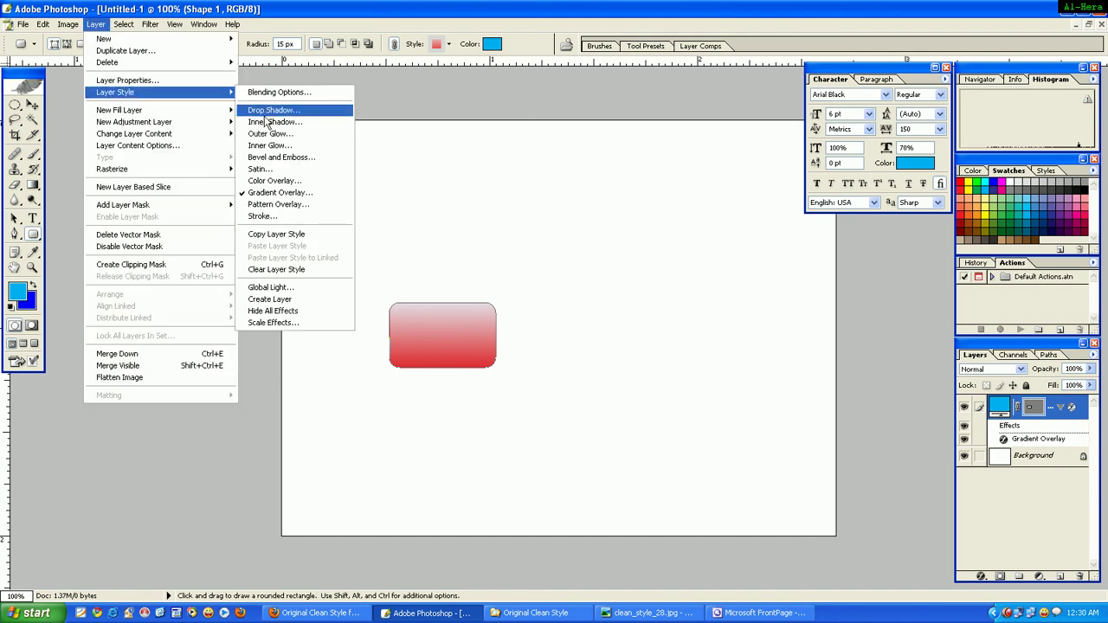
{"action": "left_click", "coordinate": [268, 112]}
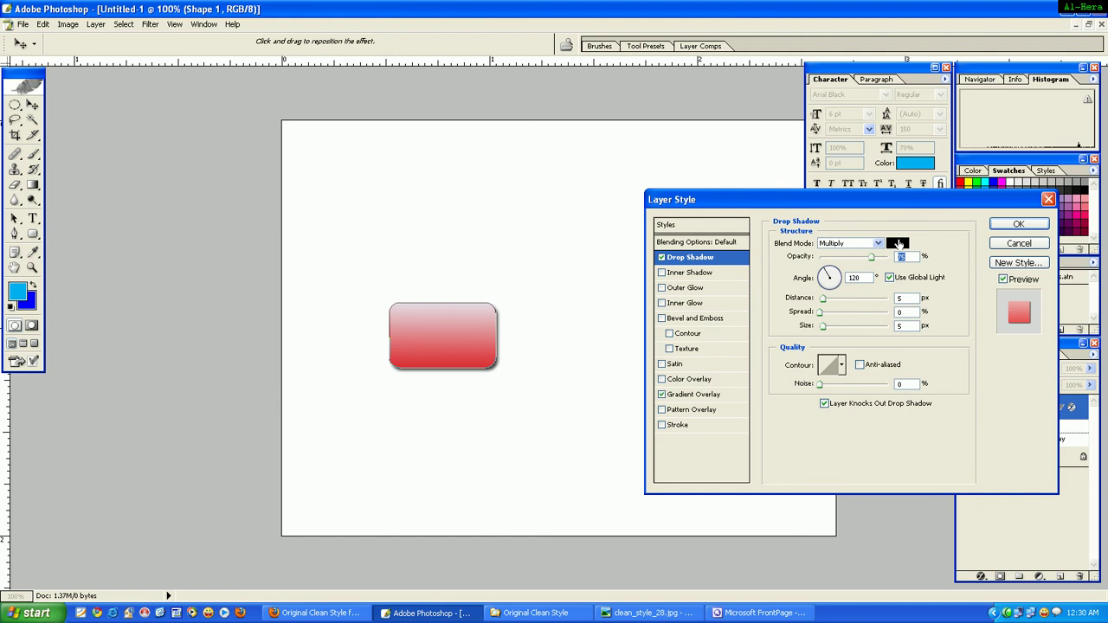
{"action": "left_click", "coordinate": [897, 242]}
{"action": "left_click", "coordinate": [750, 502]}
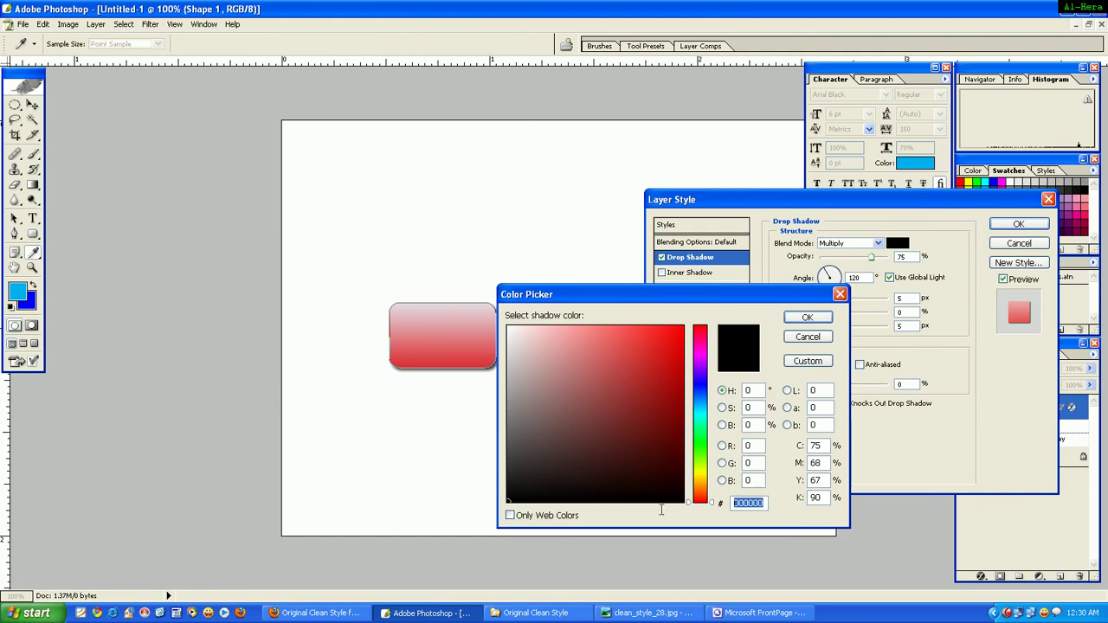
{"action": "type", "text": "FE"}
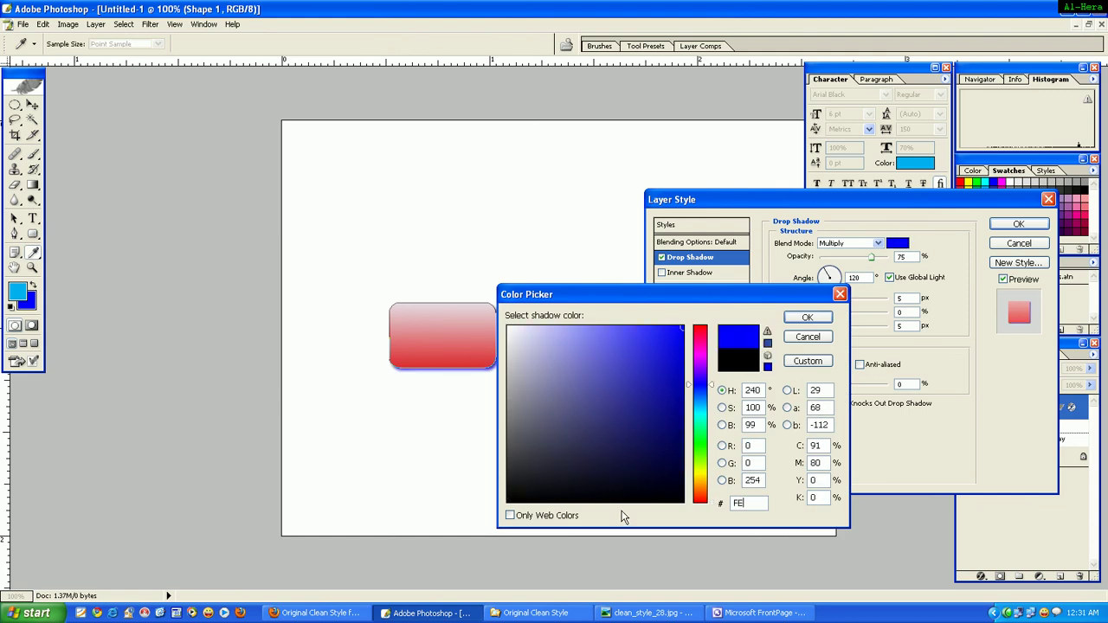
{"action": "type", "text": "4"}
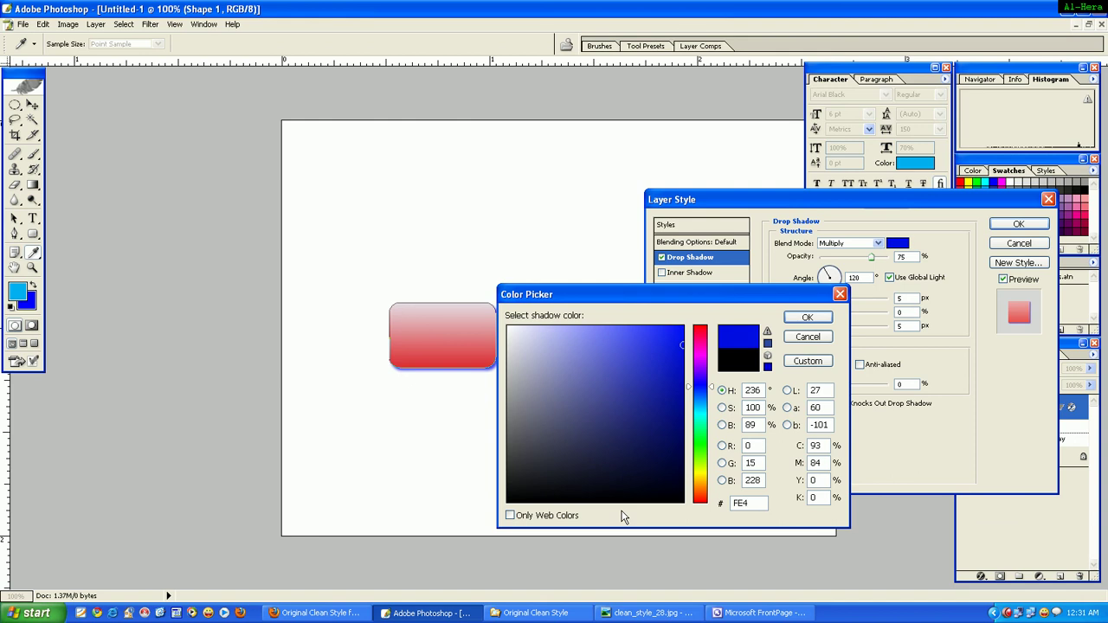
{"action": "type", "text": "B"}
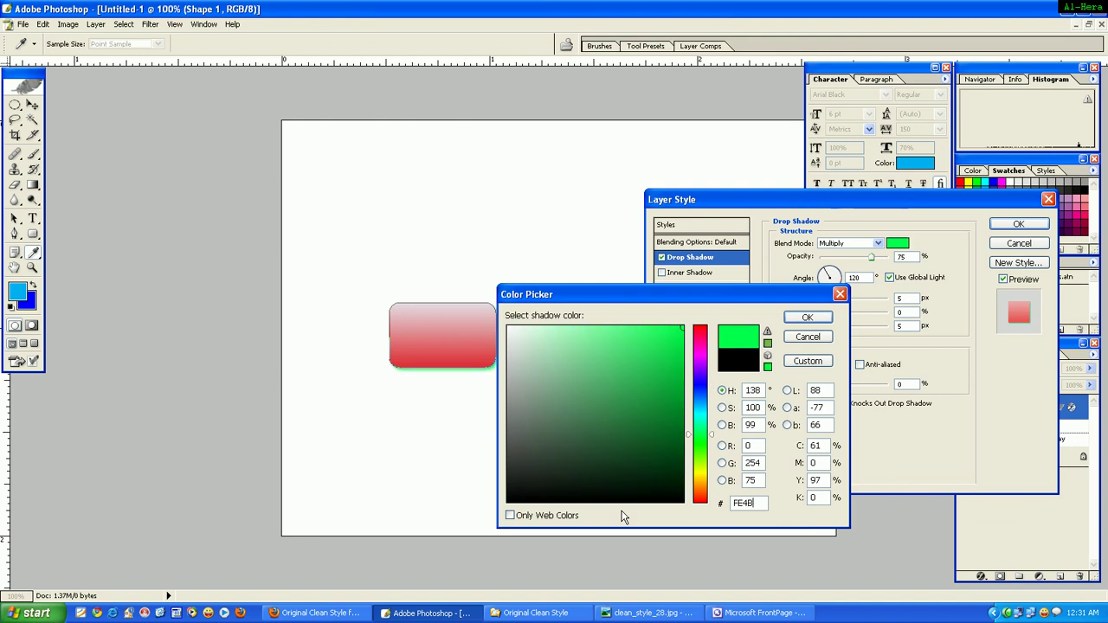
{"action": "type", "text": "4B"}
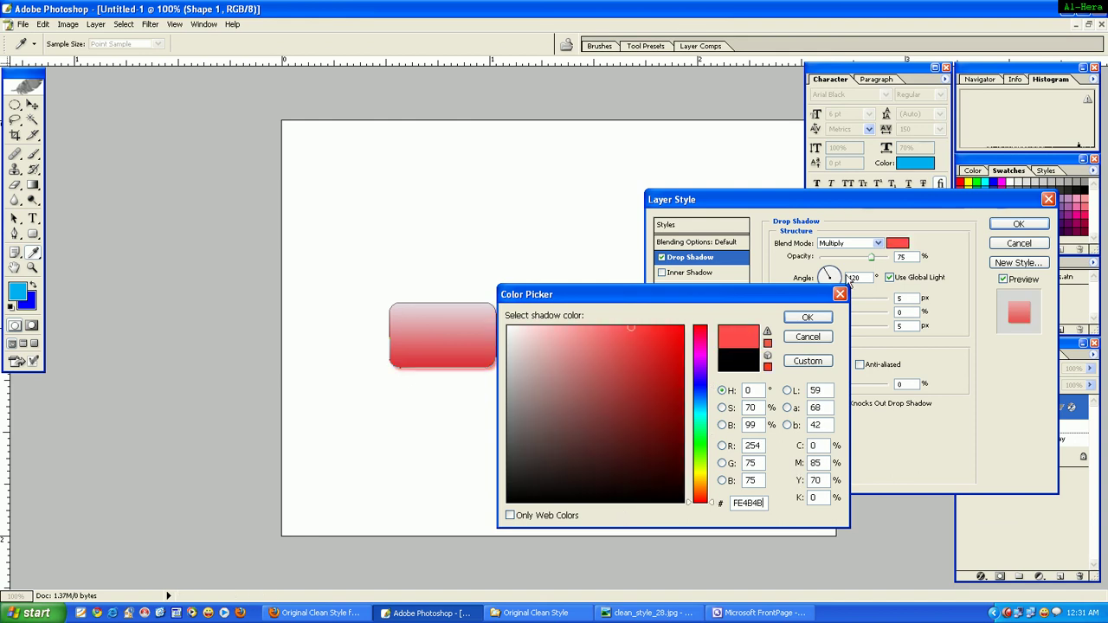
{"action": "left_click", "coordinate": [822, 317]}
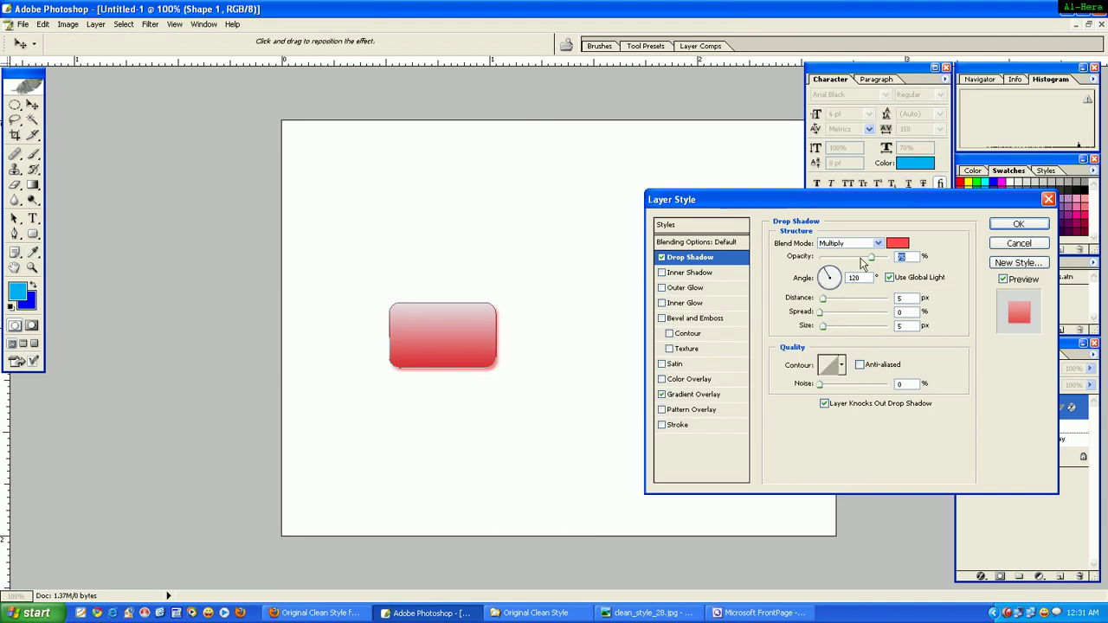
- Set the Drop Shadow to 100% opacity, 4 px distance, 13 px size and 3% noise, and apply the layer style
{"action": "left_click_drag", "start_coordinate": [870, 261], "coordinate": [918, 261]}
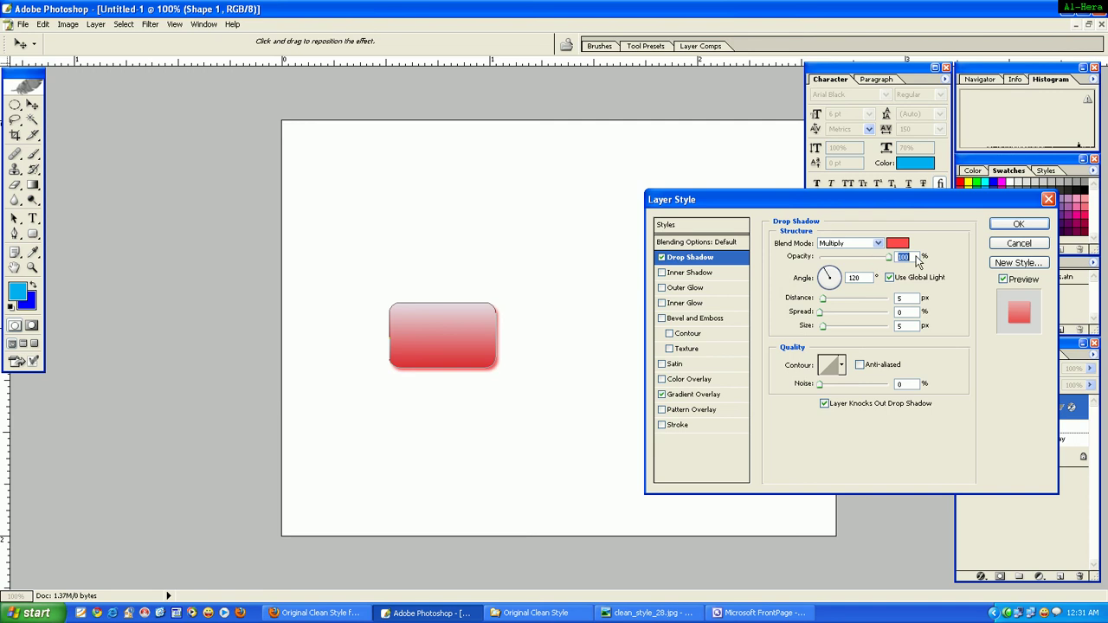
{"action": "double_click", "coordinate": [902, 297]}
{"action": "type", "text": "4"}
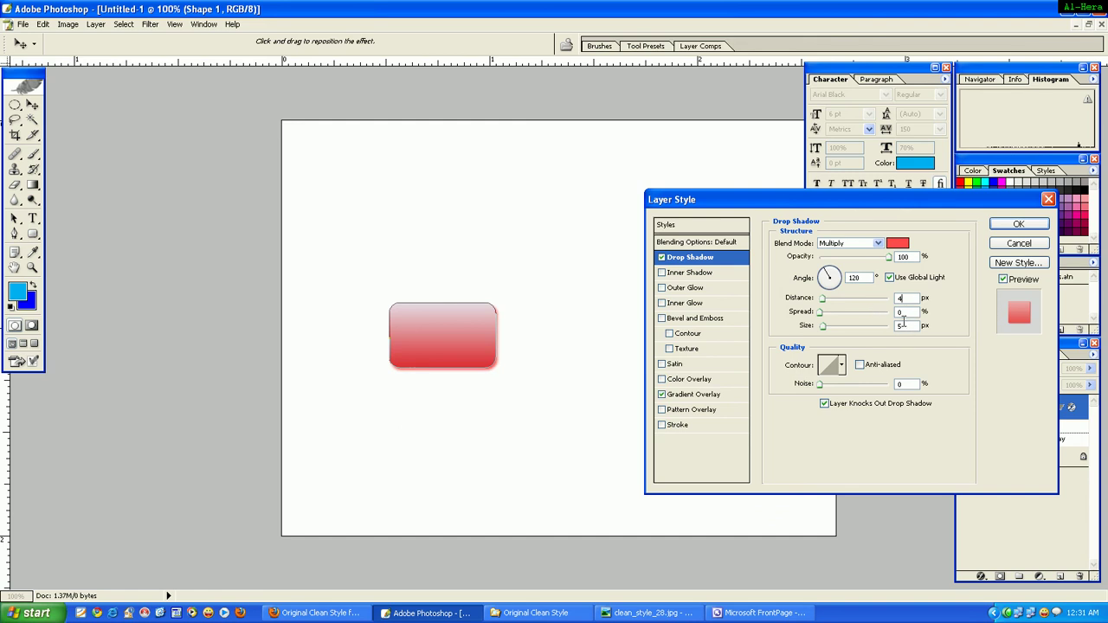
{"action": "double_click", "coordinate": [900, 325]}
{"action": "type", "text": "13"}
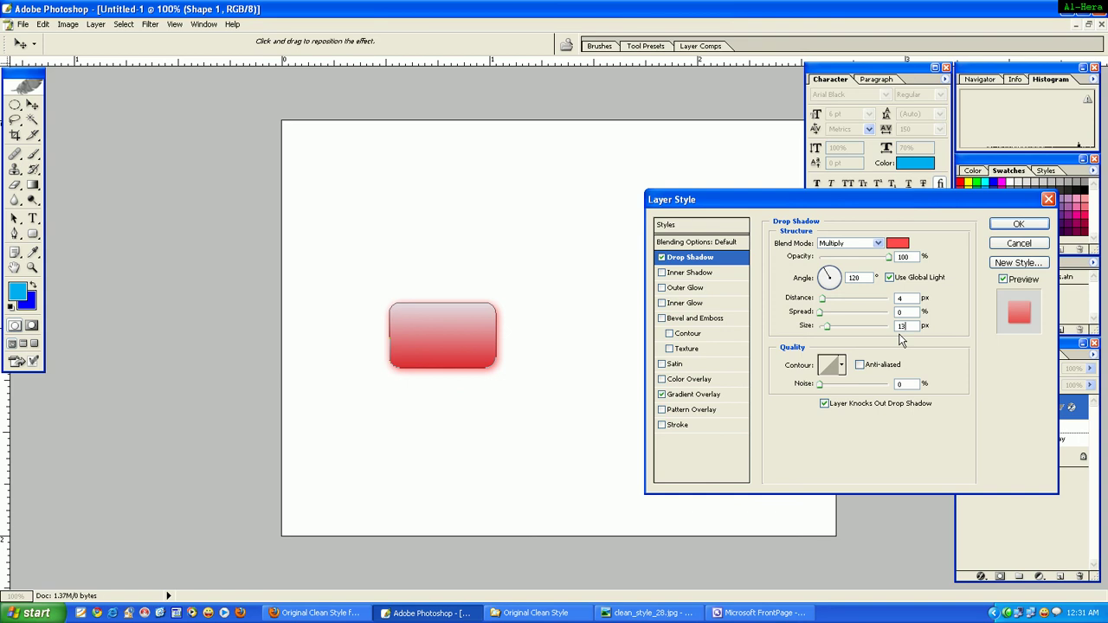
{"action": "double_click", "coordinate": [900, 384]}
{"action": "type", "text": "3"}
{"action": "left_click", "coordinate": [1021, 226]}
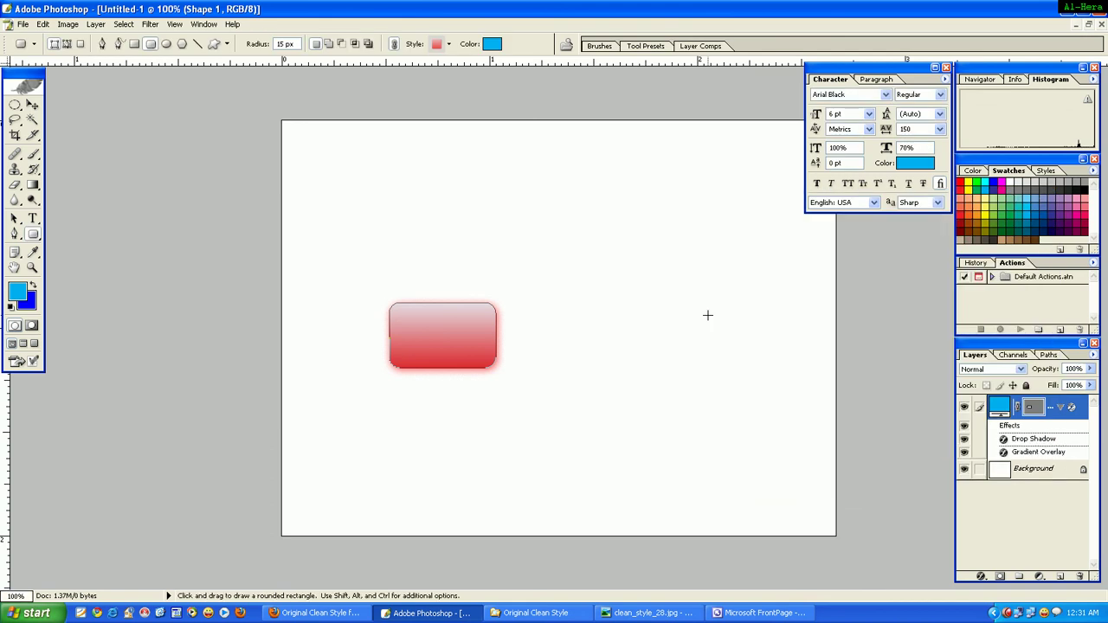
- Add an Inner Shadow to the rounded rectangle with 40% opacity and 3 px distance
{"action": "left_click", "coordinate": [95, 24]}
{"action": "mouse_move", "coordinate": [144, 92]}
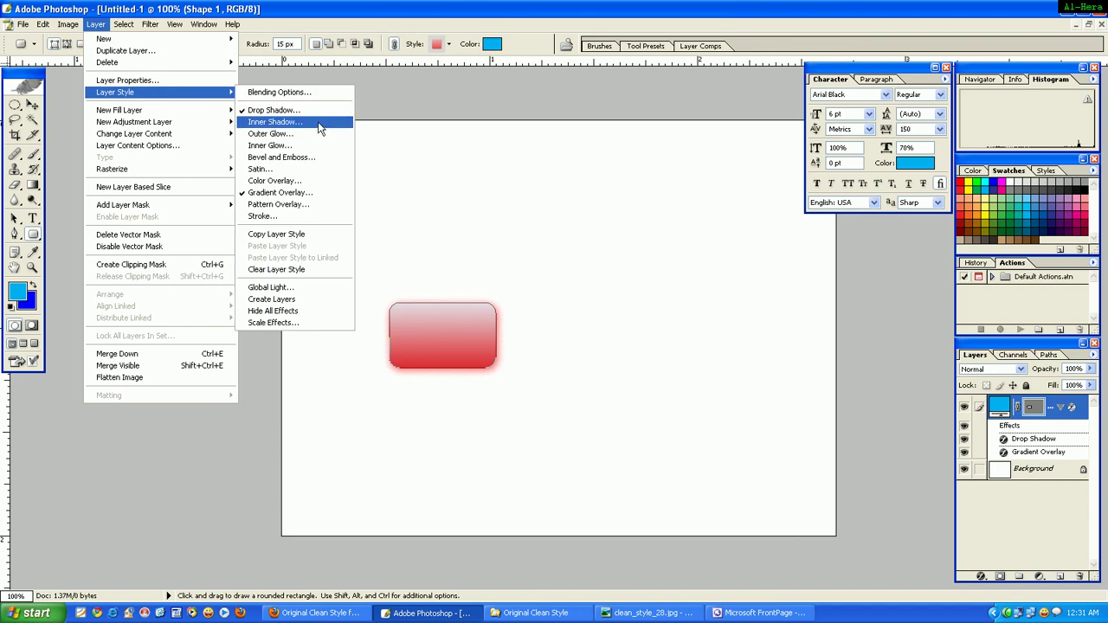
{"action": "left_click", "coordinate": [305, 128]}
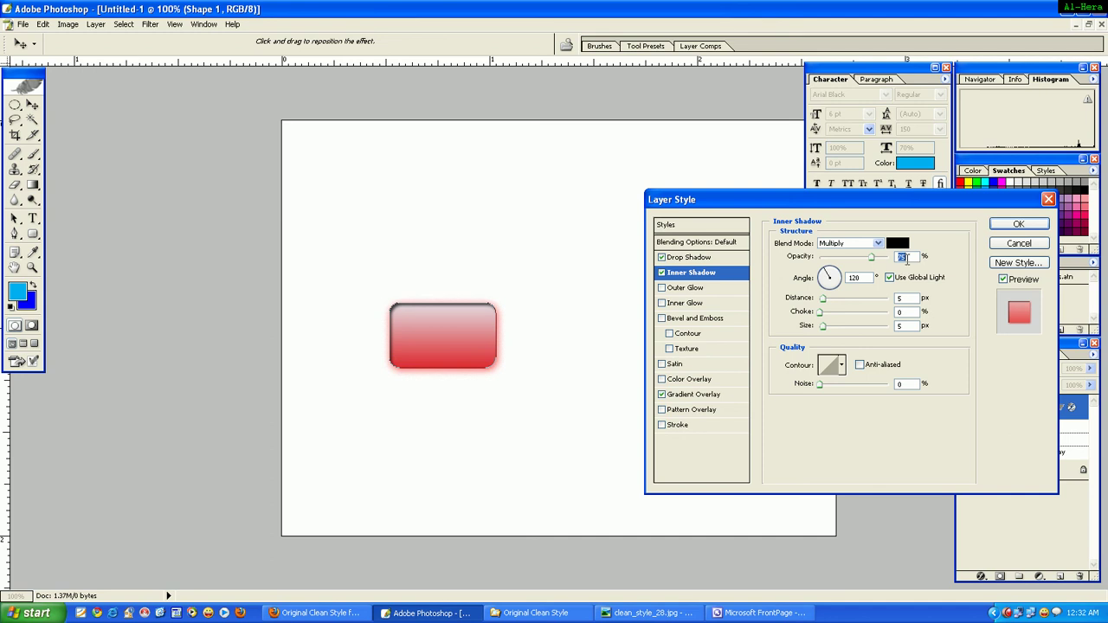
{"action": "type", "text": "40"}
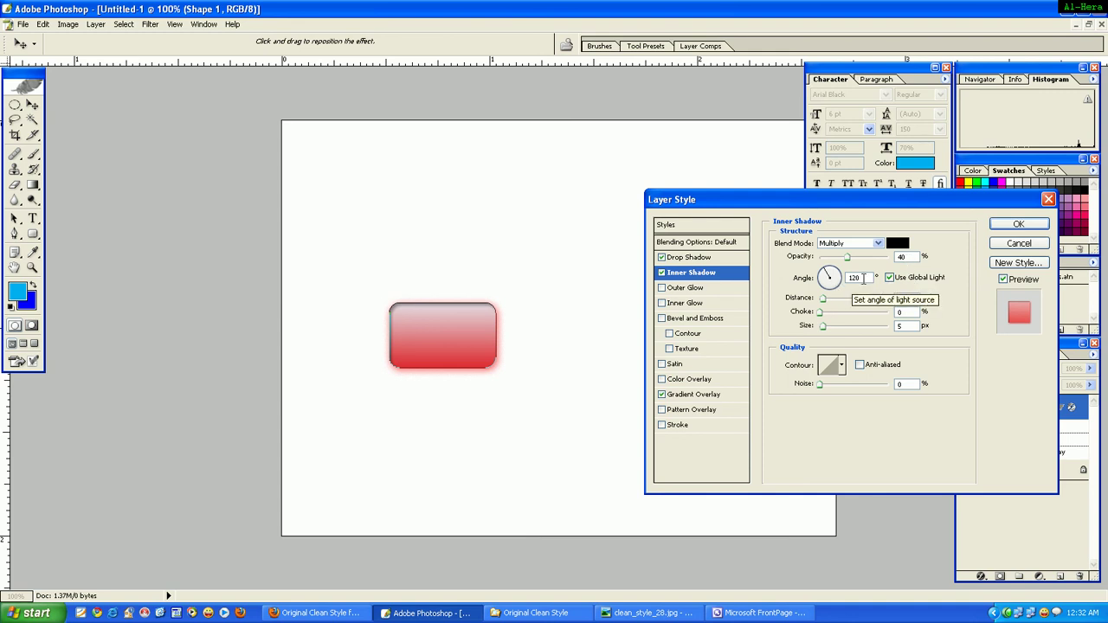
{"action": "left_click_drag", "start_coordinate": [832, 282], "coordinate": [823, 267]}
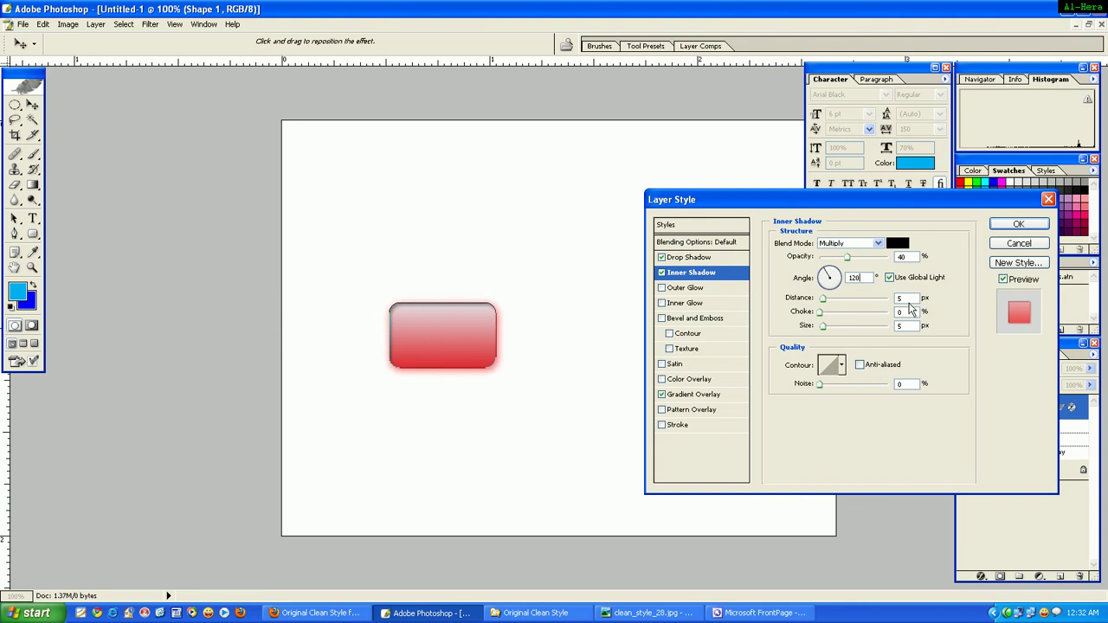
{"action": "type", "text": "3"}
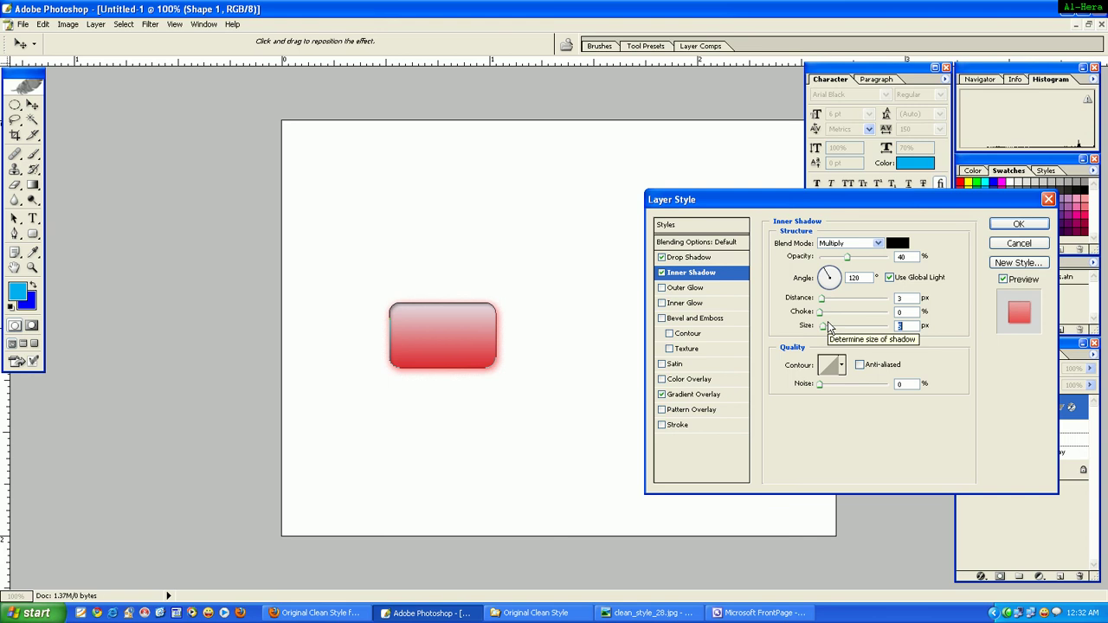
- Set the Inner Shadow's size to 3 px and noise to 9%, make its contour anti-aliased, and apply the layer style
{"action": "key", "text": "Tab"}
{"action": "key", "text": "Tab"}
{"action": "key", "text": "Tab"}
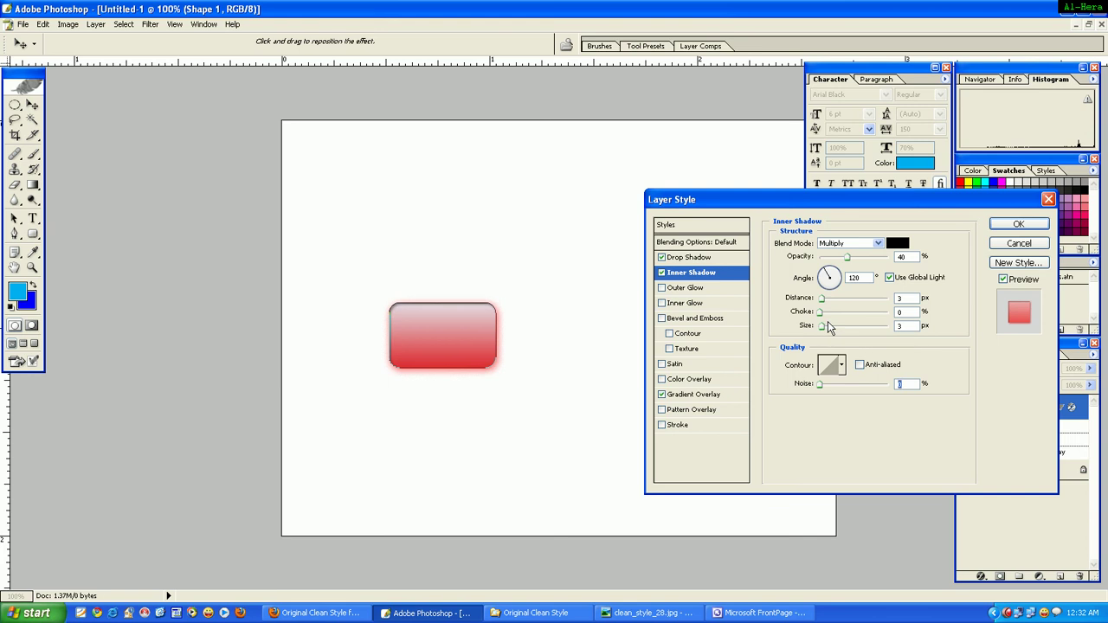
{"action": "type", "text": "9"}
{"action": "left_click", "coordinate": [860, 366]}
{"action": "left_click", "coordinate": [1022, 226]}
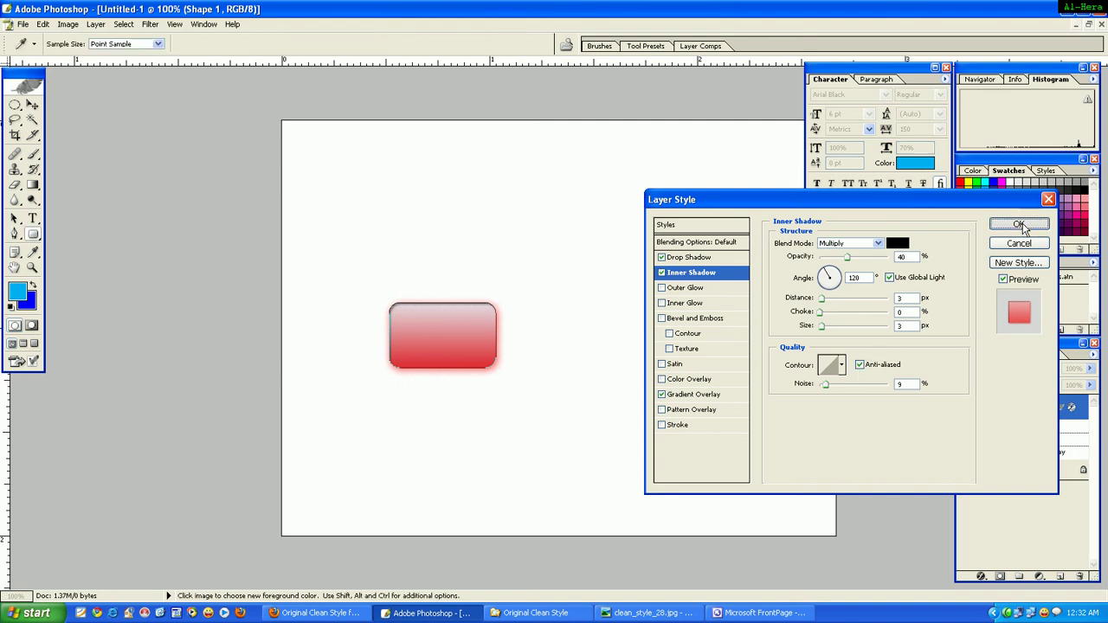
- Add an Outer Glow to the rounded rectangle with 38% opacity, 86% spread and 3 px size, and apply it
{"action": "left_click", "coordinate": [102, 28]}
{"action": "mouse_move", "coordinate": [141, 91]}
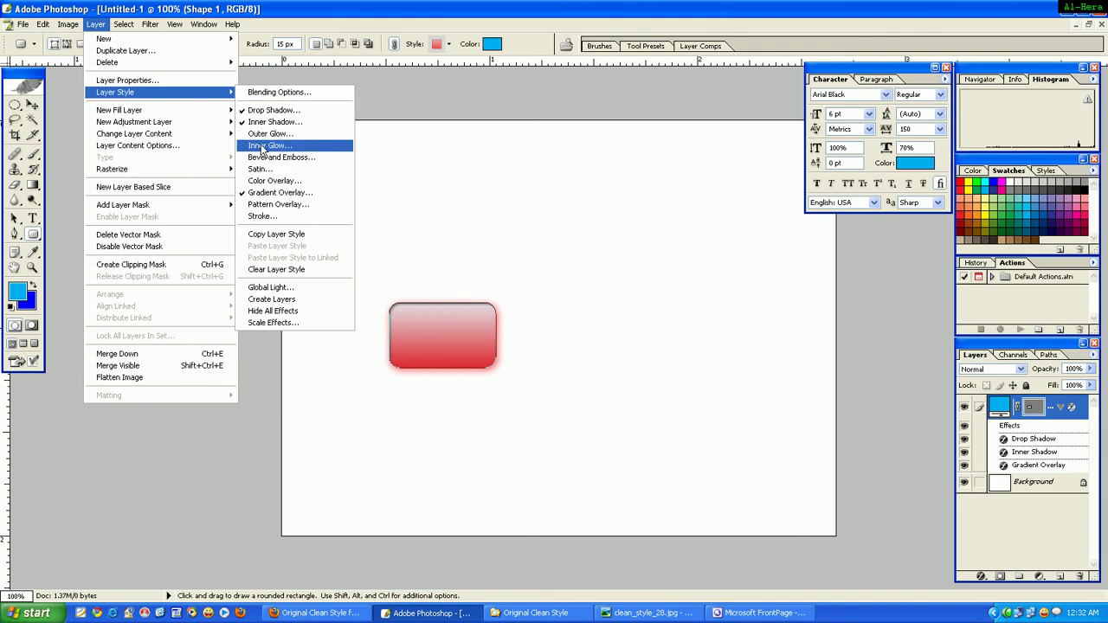
{"action": "left_click", "coordinate": [271, 137]}
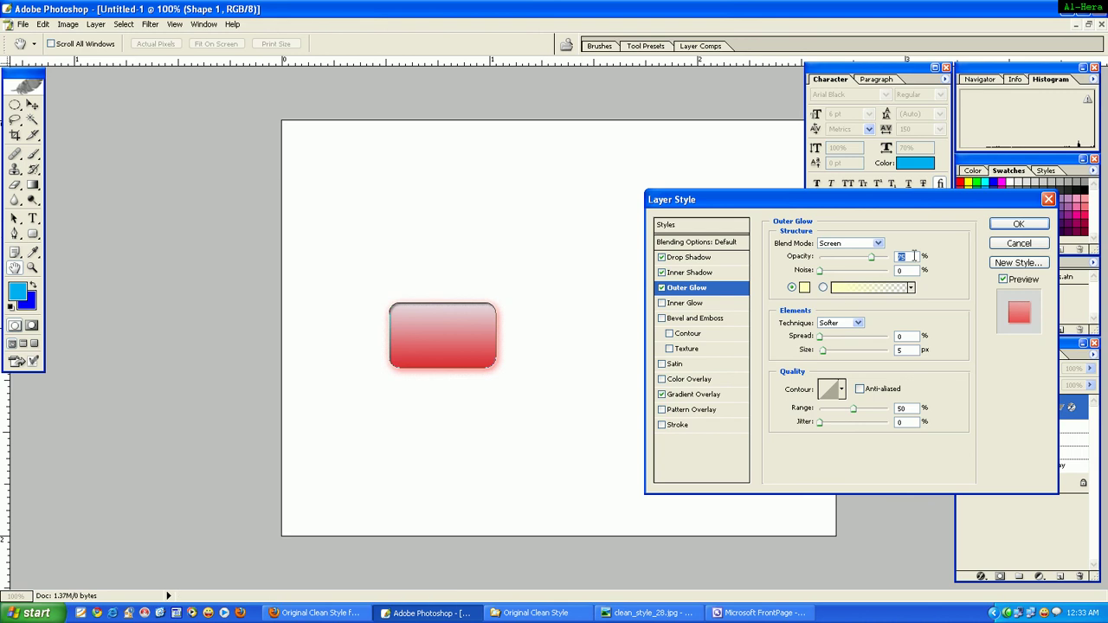
{"action": "type", "text": "38"}
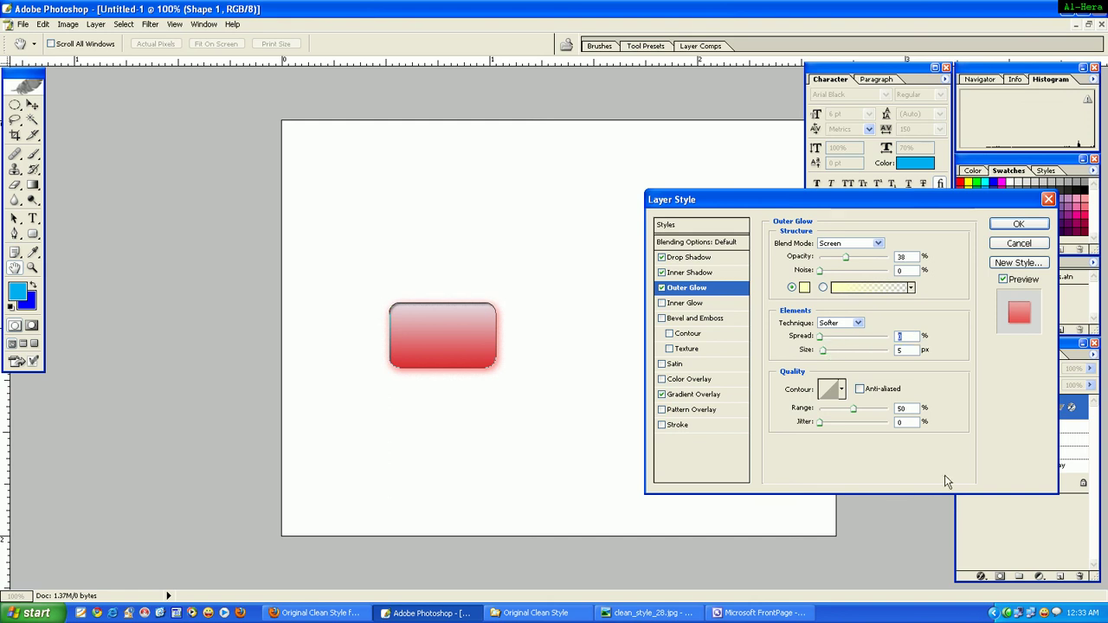
{"action": "type", "text": "86"}
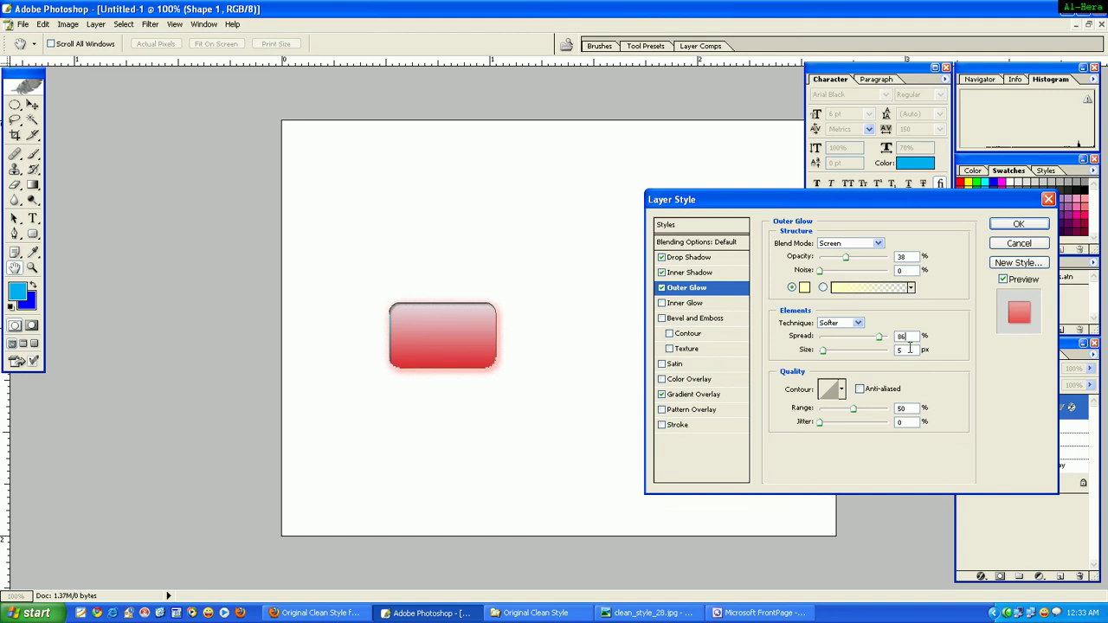
{"action": "type", "text": "3"}
{"action": "left_click", "coordinate": [1019, 226]}
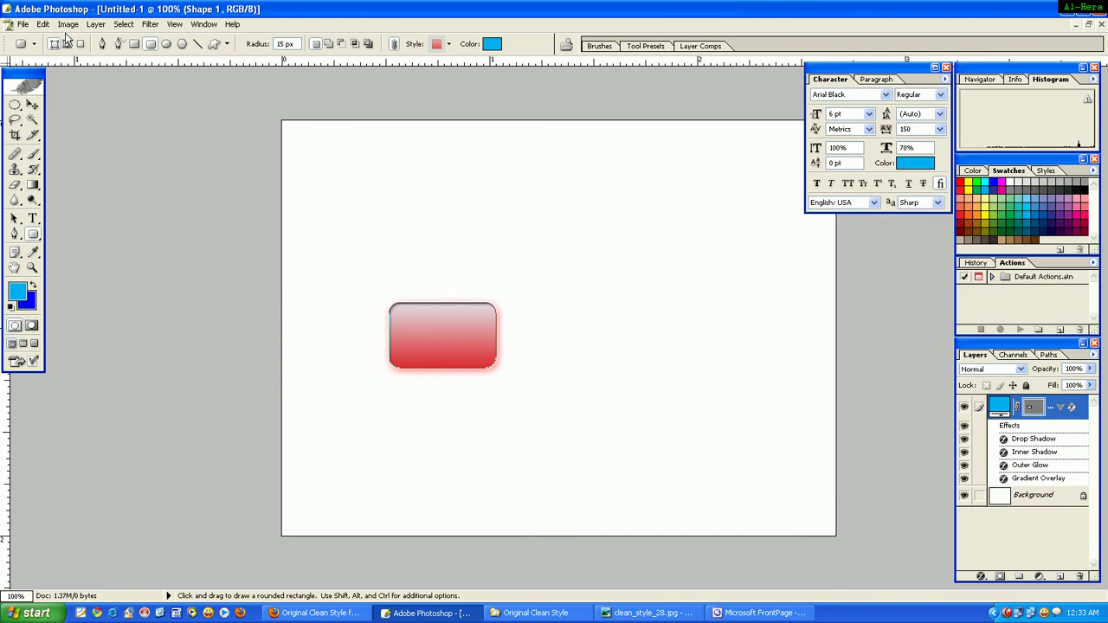
- Add an Inner Glow to the rounded rectangle with the Luminosity blend mode and 47% opacity
{"action": "left_click", "coordinate": [96, 25]}
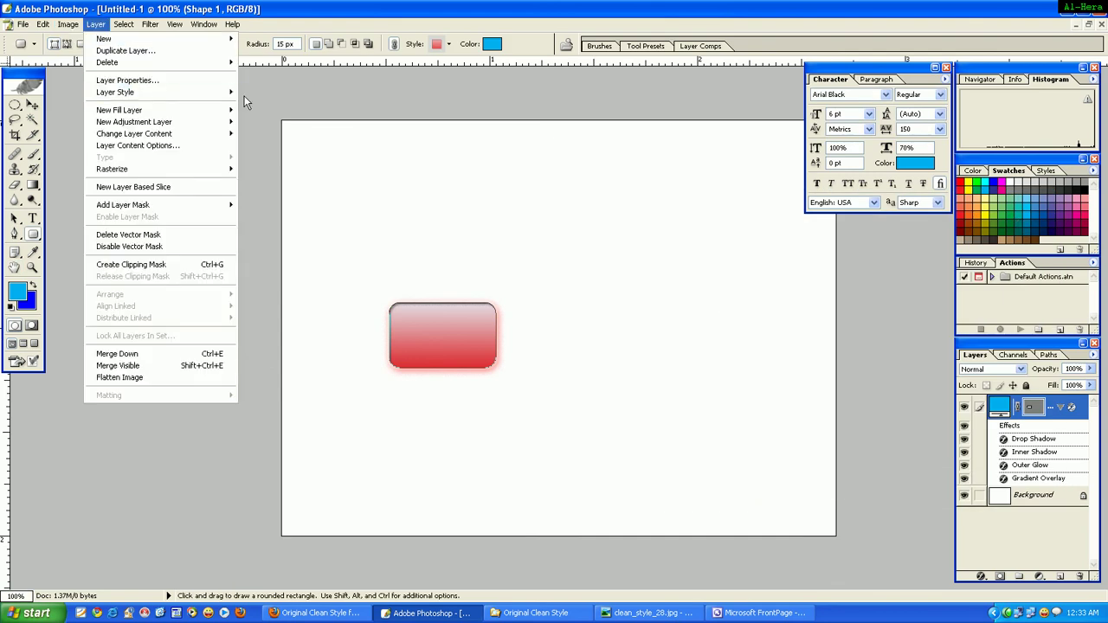
{"action": "mouse_move", "coordinate": [233, 95]}
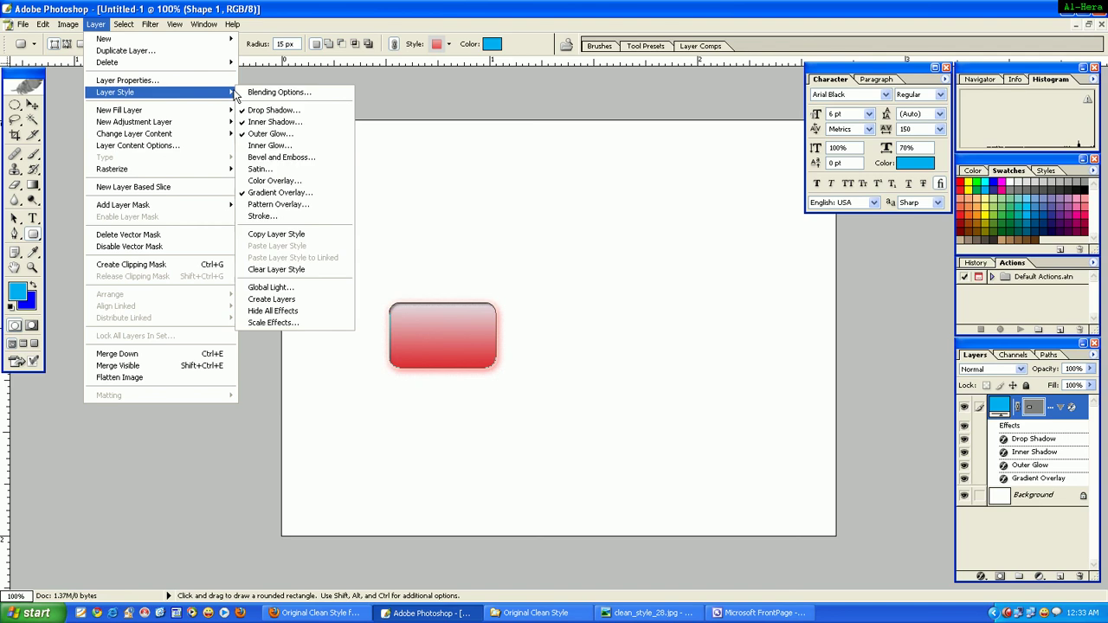
{"action": "left_click", "coordinate": [283, 147]}
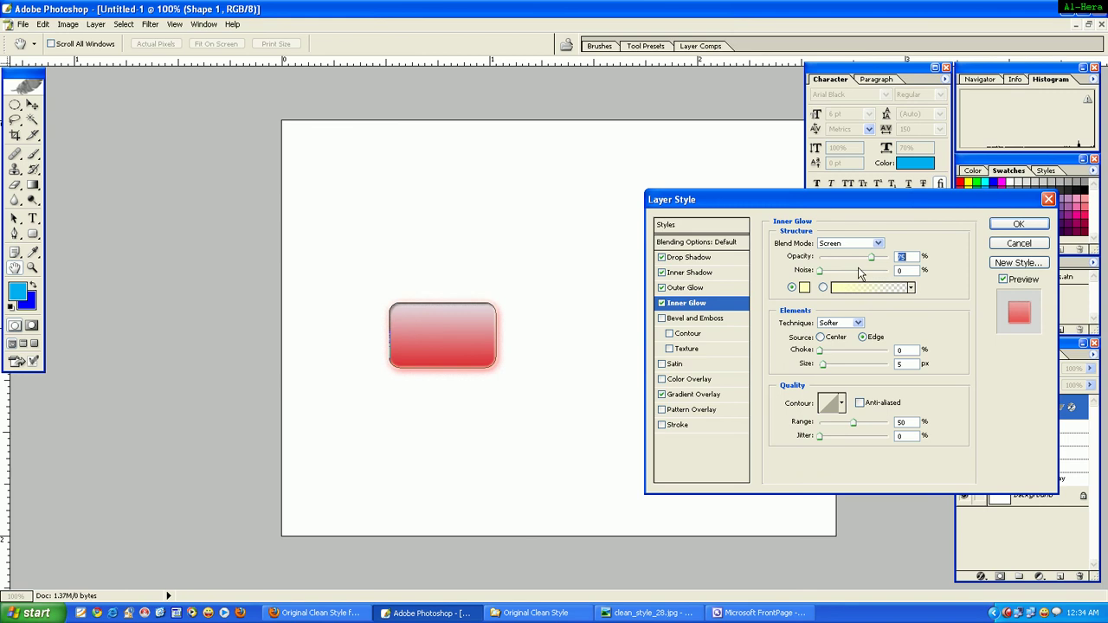
{"action": "left_click", "coordinate": [877, 245]}
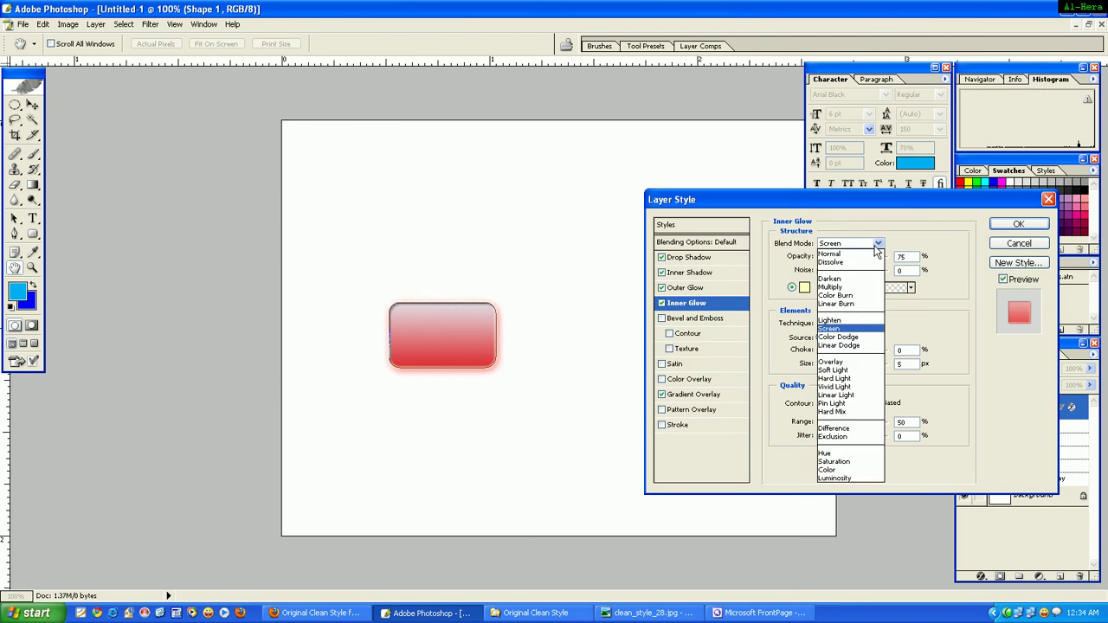
{"action": "left_click", "coordinate": [865, 479]}
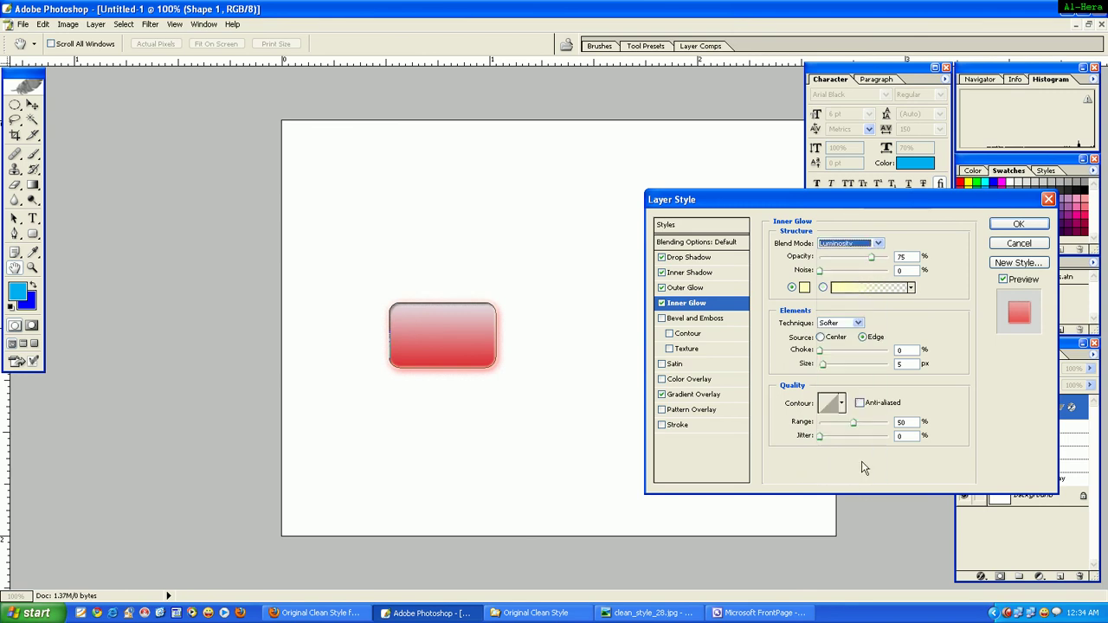
{"action": "double_click", "coordinate": [913, 255]}
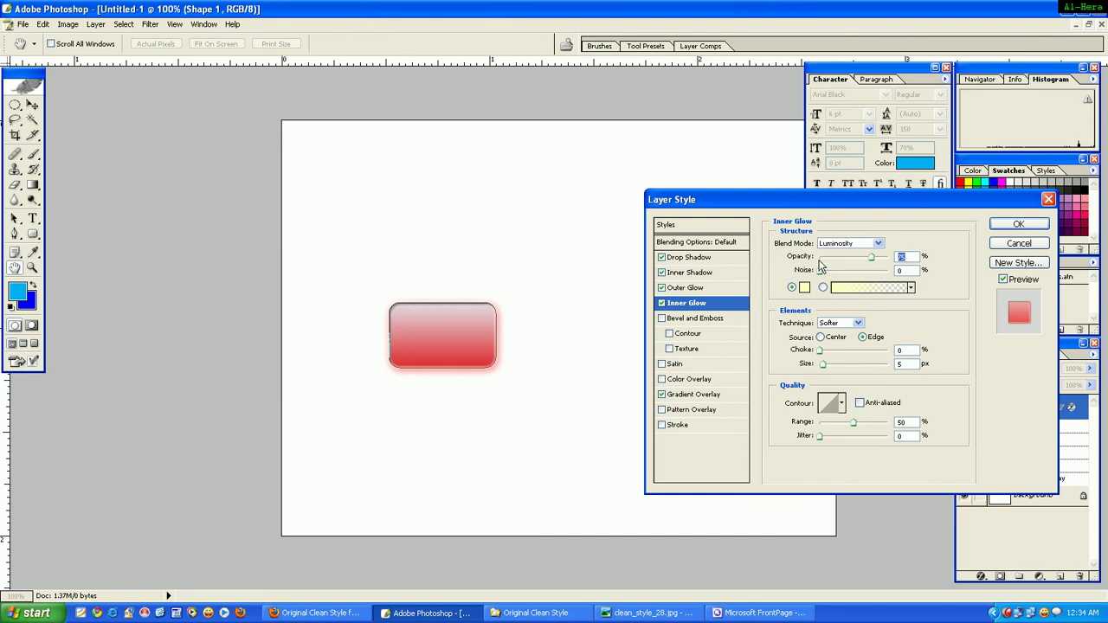
{"action": "type", "text": "47"}
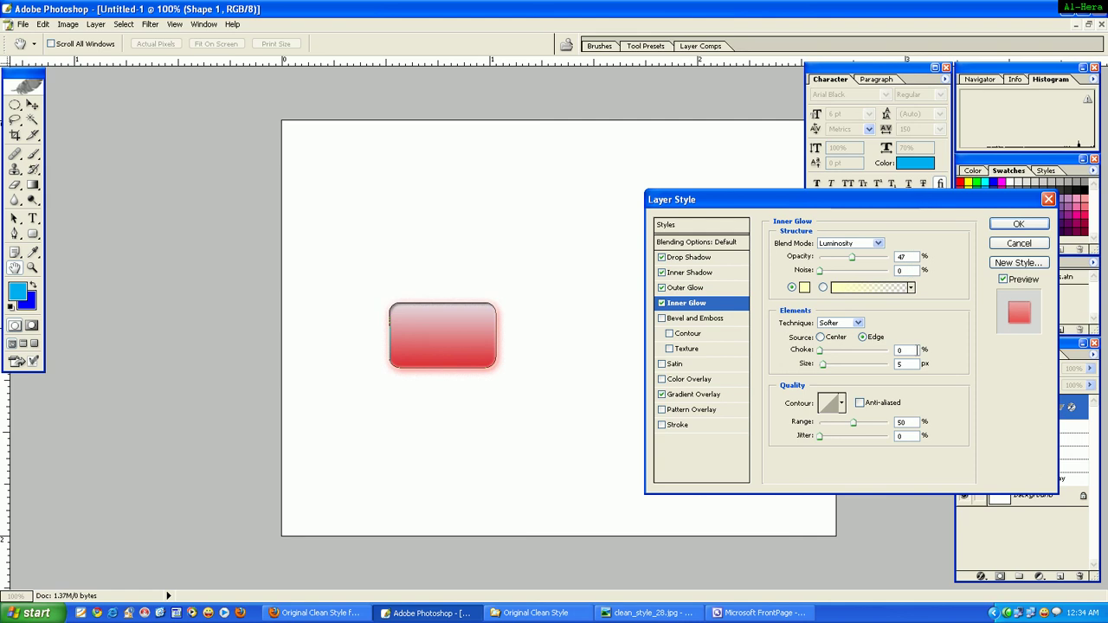
- Set the Inner Glow's choke to 2%, its size to 11 px and its jitter to 44%
{"action": "key", "text": "shift+Tab"}
{"action": "type", "text": "2"}
{"action": "type", "text": "11"}
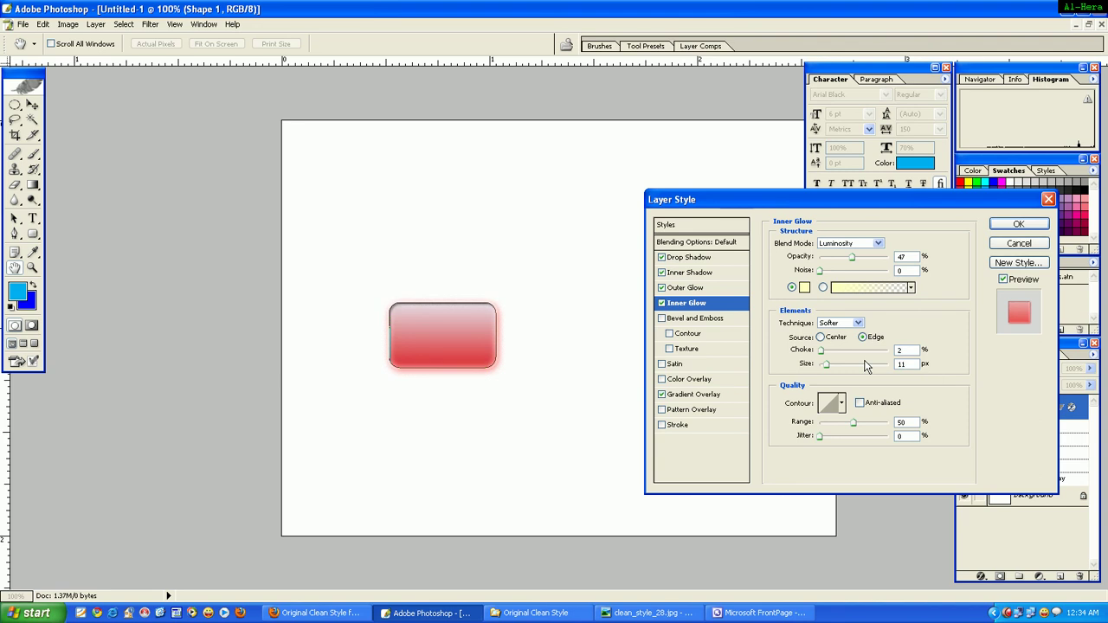
{"action": "key", "text": "Tab"}
{"action": "key", "text": "Tab"}
{"action": "type", "text": "44"}
- Switch the Inner Glow to a gradient fill, keep FFFFBE as its starting stop color, and apply the layer style
{"action": "left_click", "coordinate": [852, 289]}
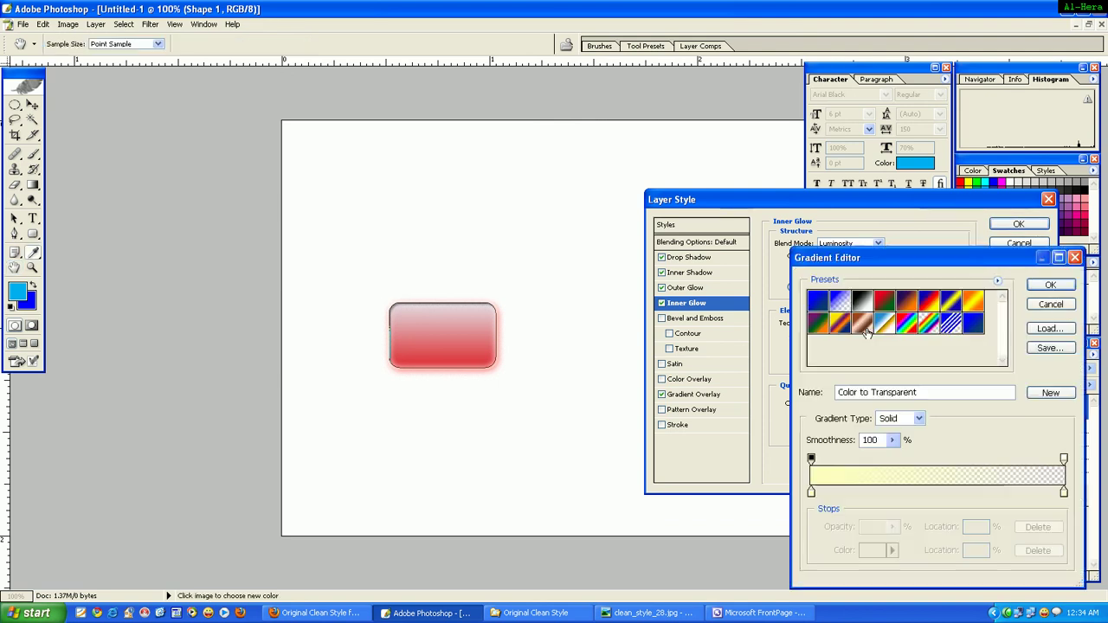
{"action": "double_click", "coordinate": [811, 492]}
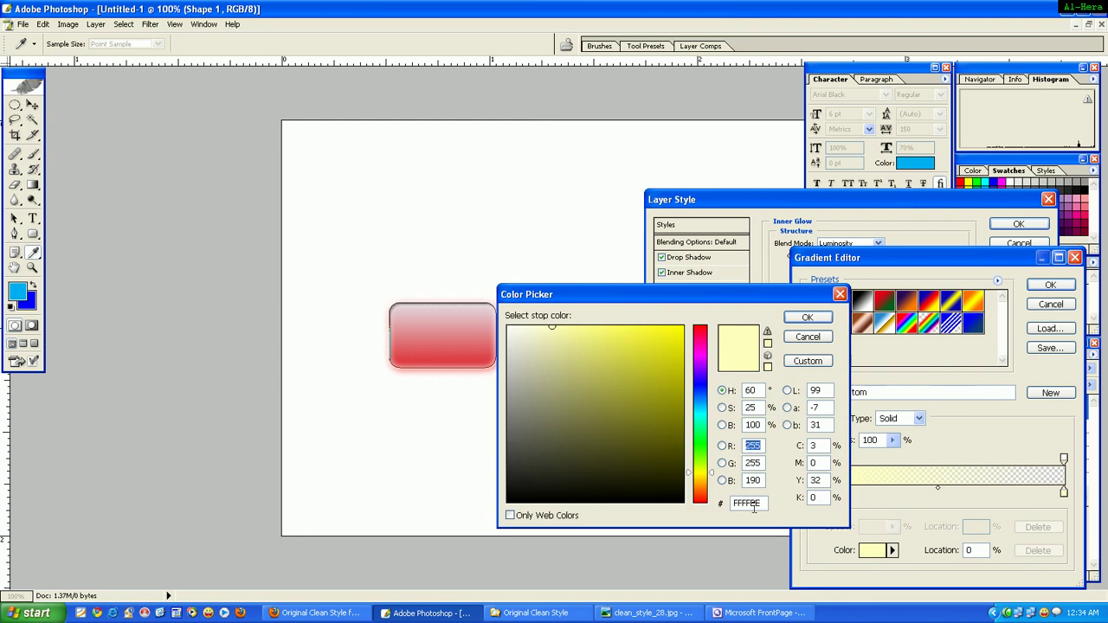
{"action": "left_click", "coordinate": [806, 316]}
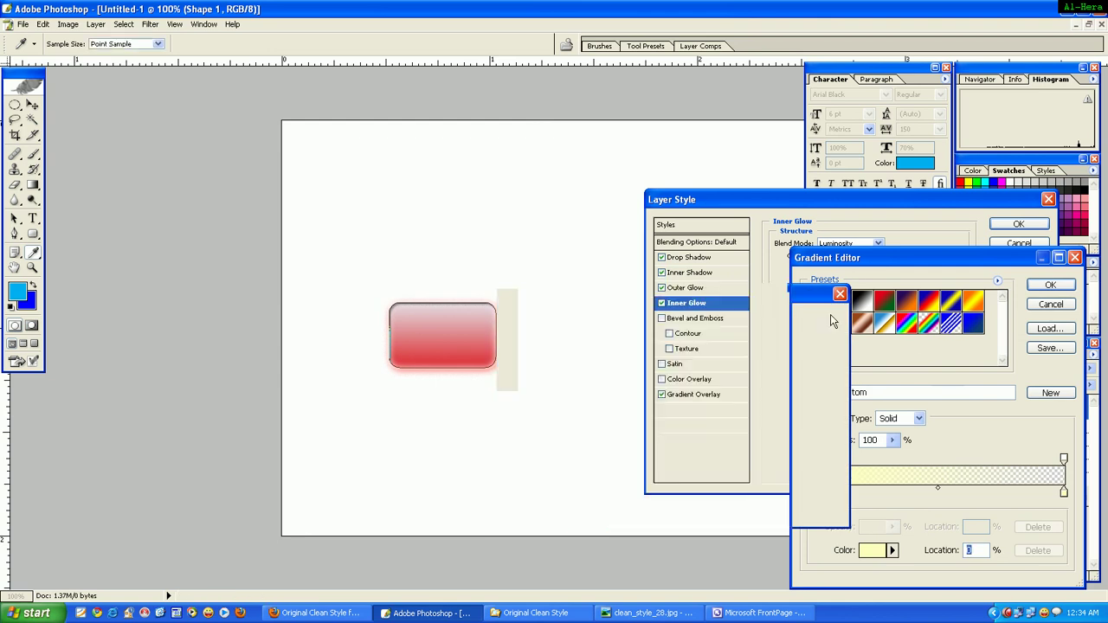
{"action": "left_click", "coordinate": [1050, 285]}
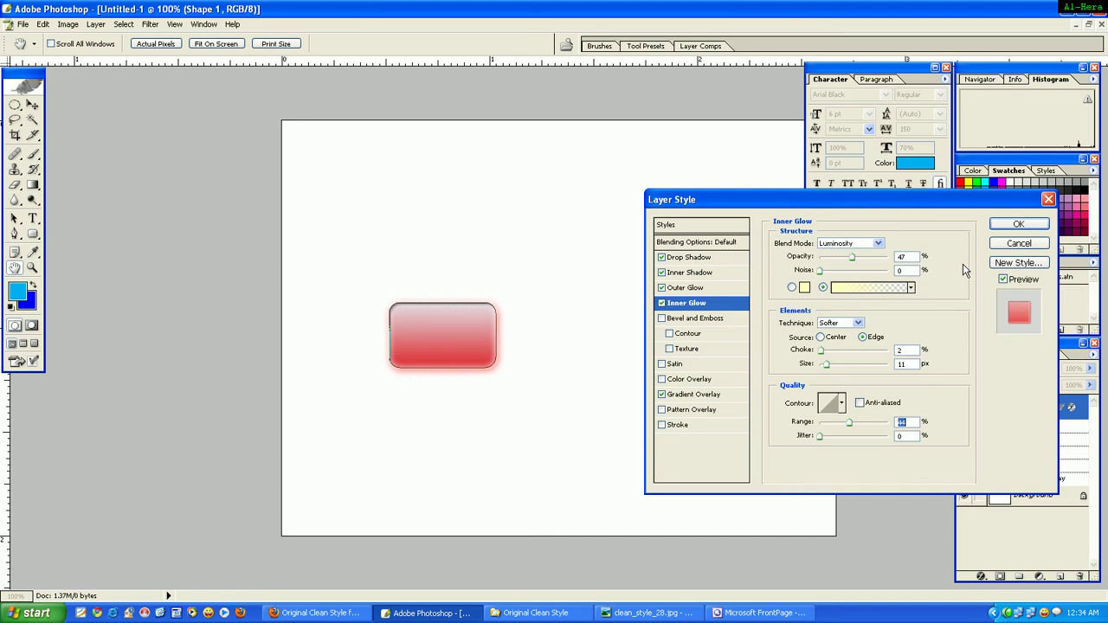
{"action": "left_click", "coordinate": [1018, 224]}
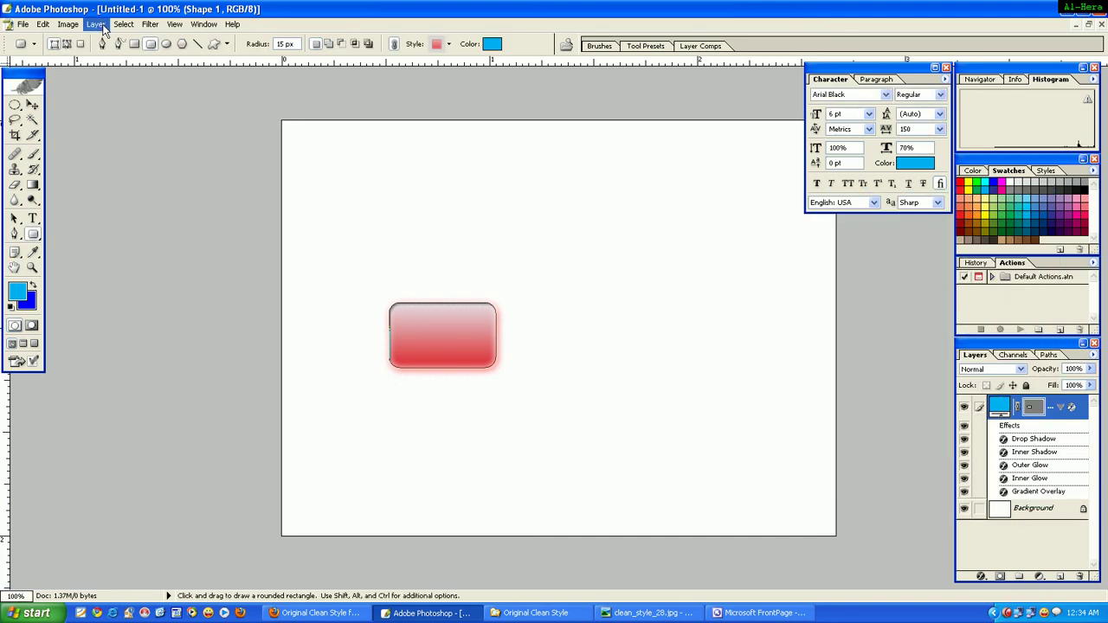
- Add a Bevel and Emboss to the rounded rectangle with 52% depth and 10 px size
{"action": "left_click", "coordinate": [96, 24]}
{"action": "mouse_move", "coordinate": [136, 92]}
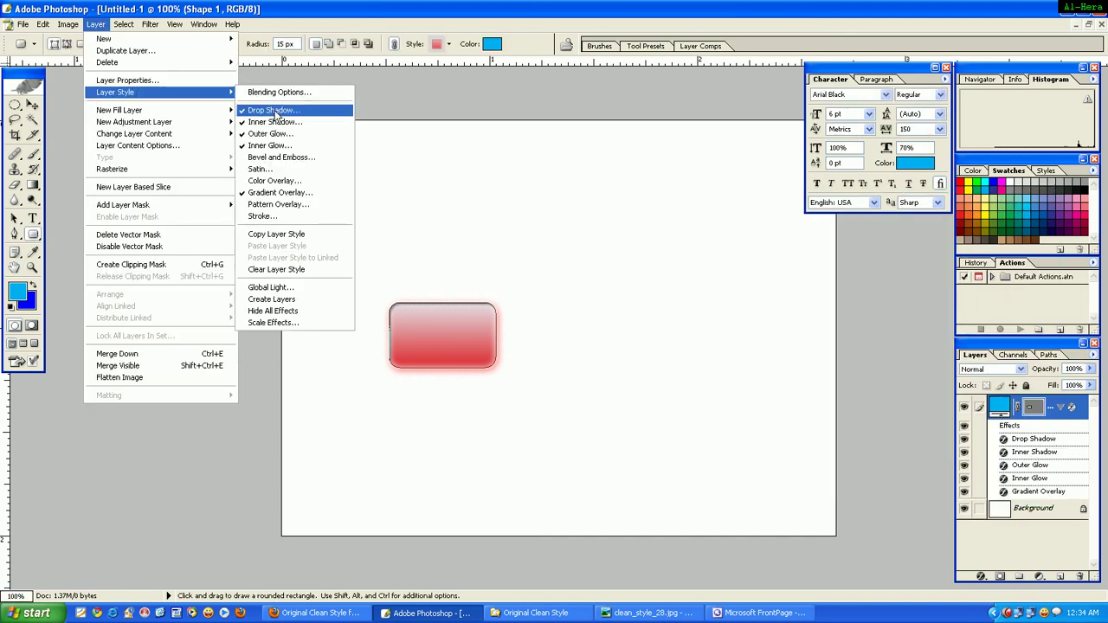
{"action": "left_click", "coordinate": [286, 161]}
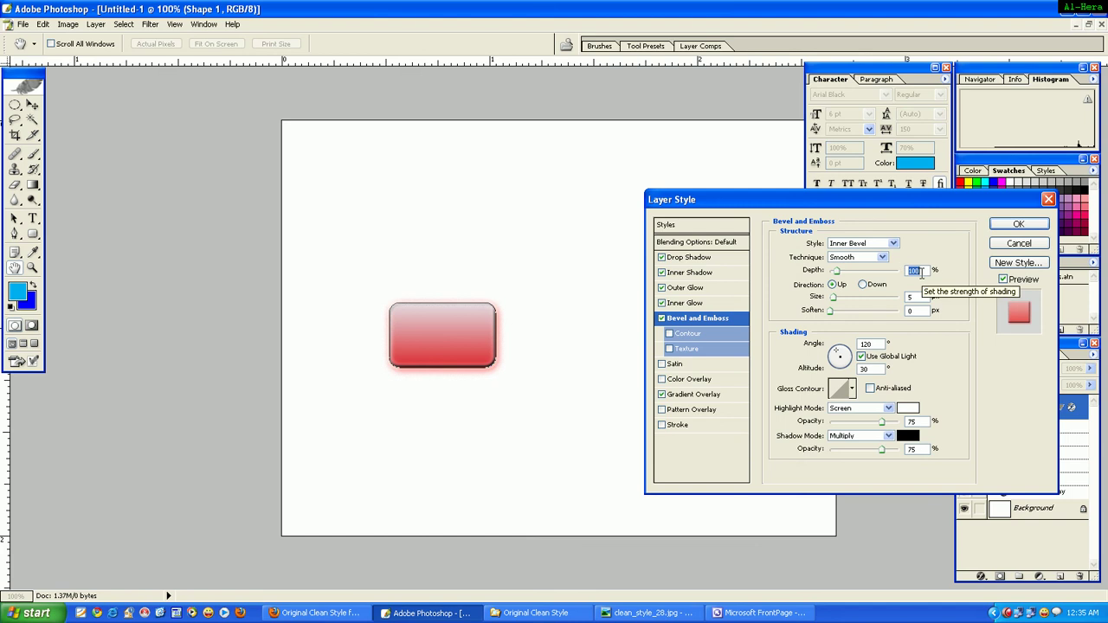
{"action": "type", "text": "52"}
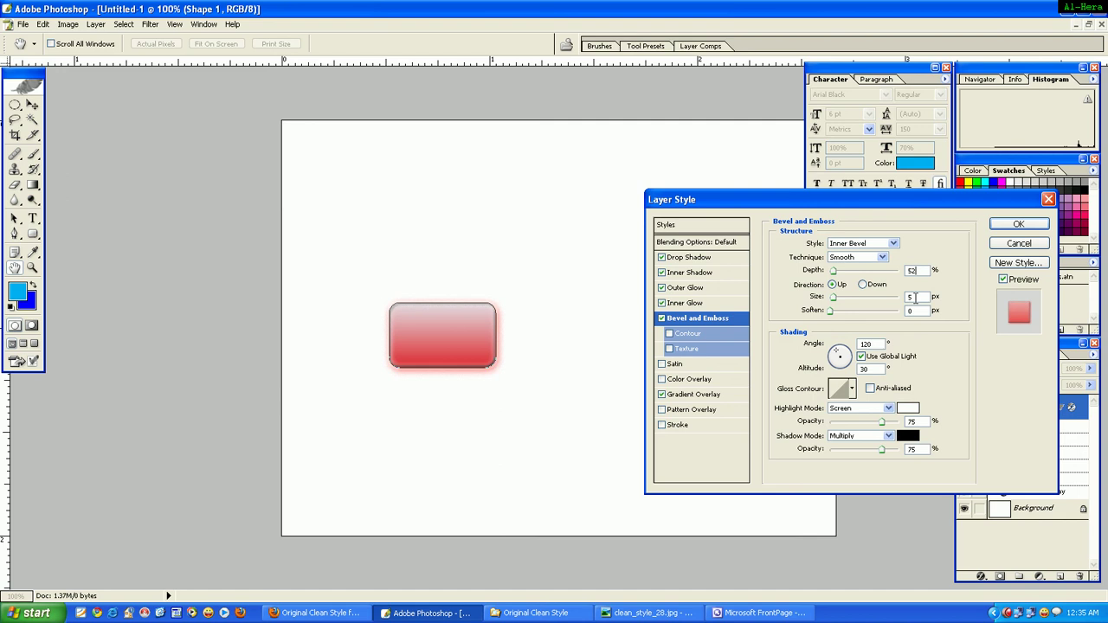
{"action": "type", "text": "10"}
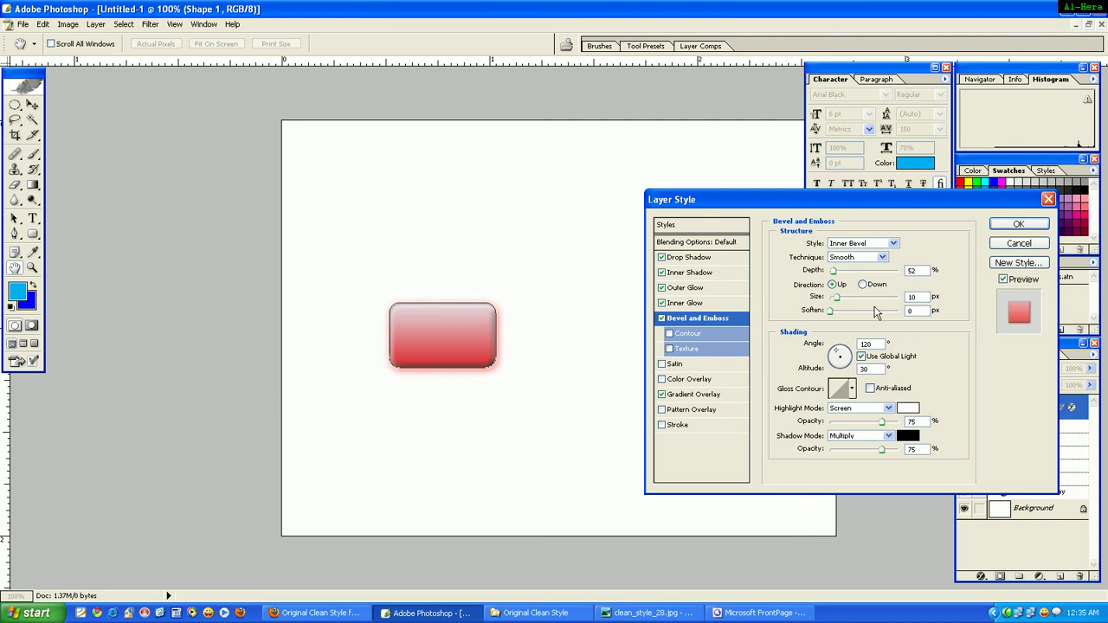
- Set the bevel's shading angle to 120° and its altitude to 30°
{"action": "key", "text": "Tab"}
{"action": "key", "text": "Tab"}
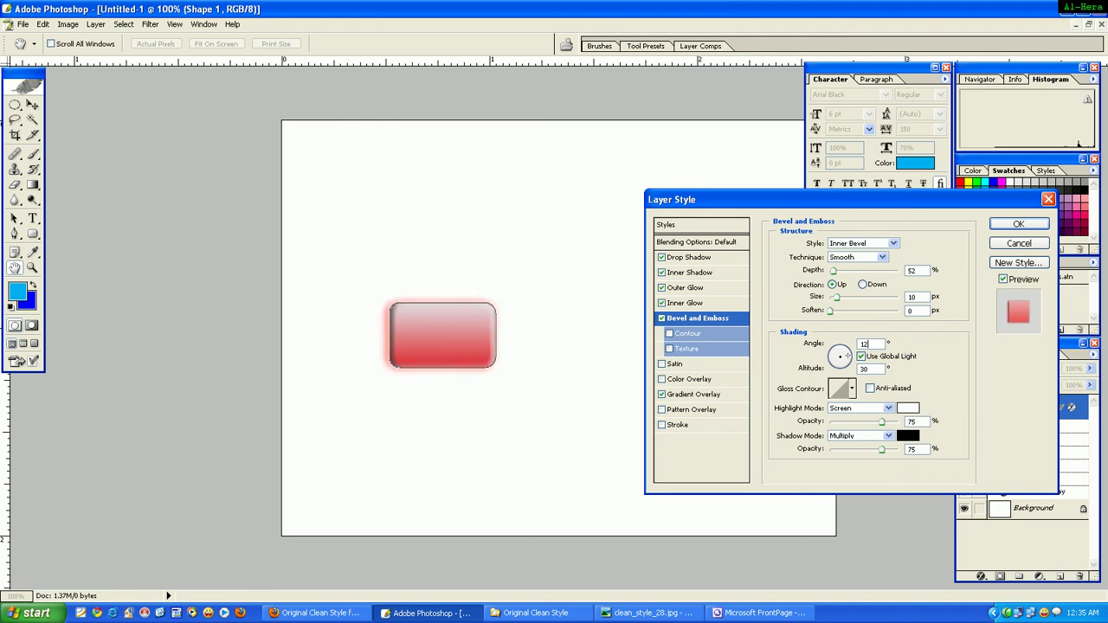
{"action": "key", "text": "Tab"}
{"action": "key", "text": "Tab"}
{"action": "type", "text": "30"}
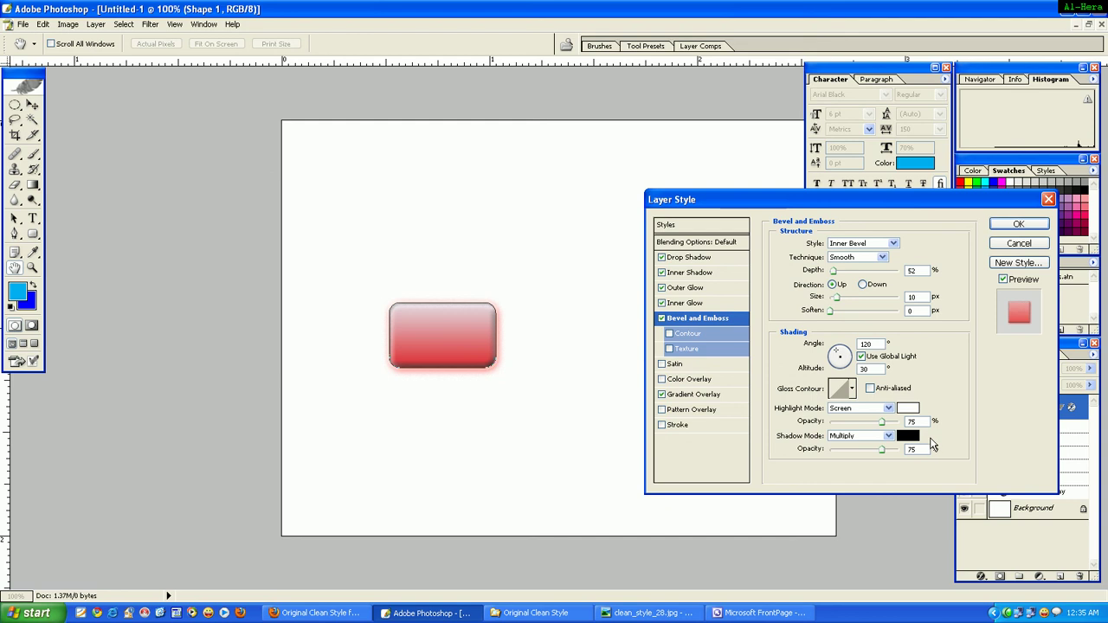
- Set the bevel's highlight opacity to 68% and its shadow opacity to 100%
{"action": "key", "text": "Tab"}
{"action": "key", "text": "Tab"}
{"action": "key", "text": "Tab"}
{"action": "type", "text": "68"}
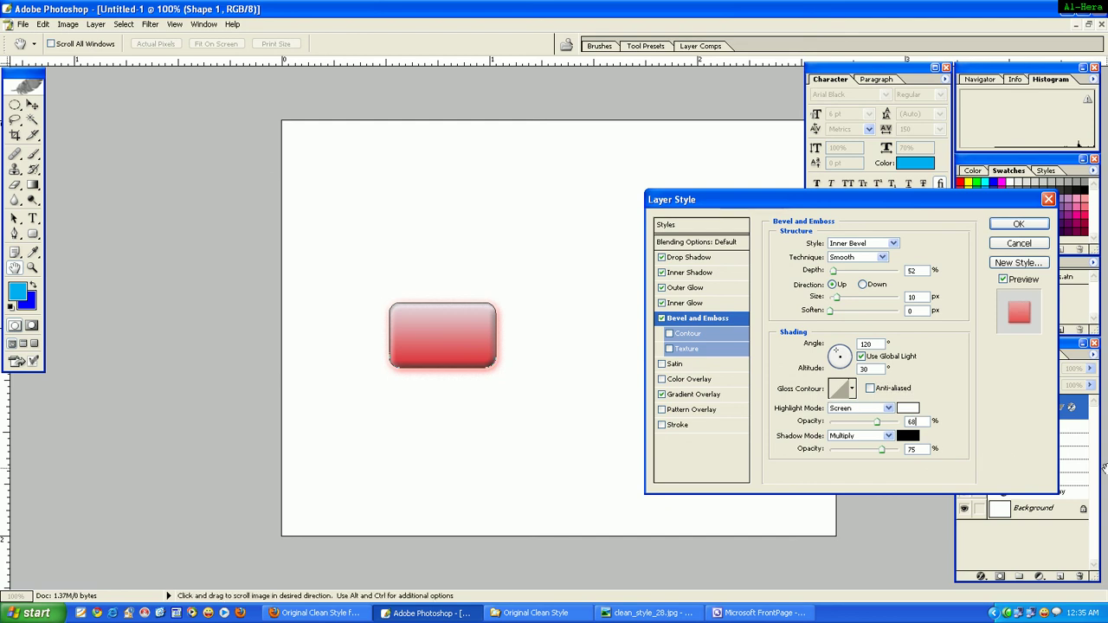
{"action": "key", "text": "Tab"}
{"action": "key", "text": "Tab"}
{"action": "type", "text": "100"}
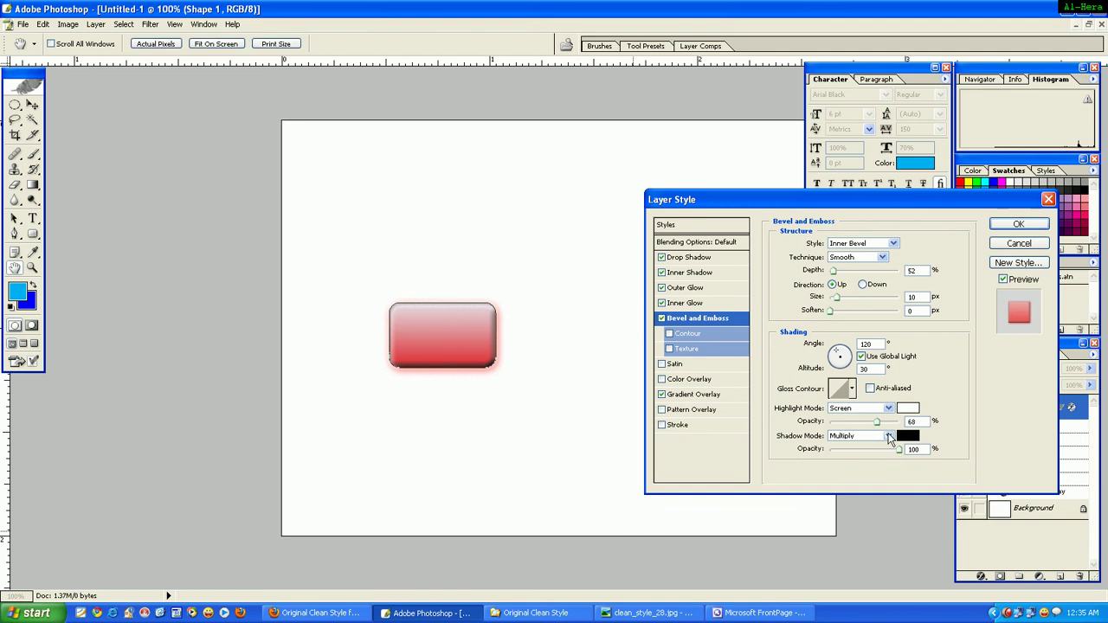
- Change the bevel's shadow mode to Overlay and apply the layer style
{"action": "left_click", "coordinate": [889, 436]}
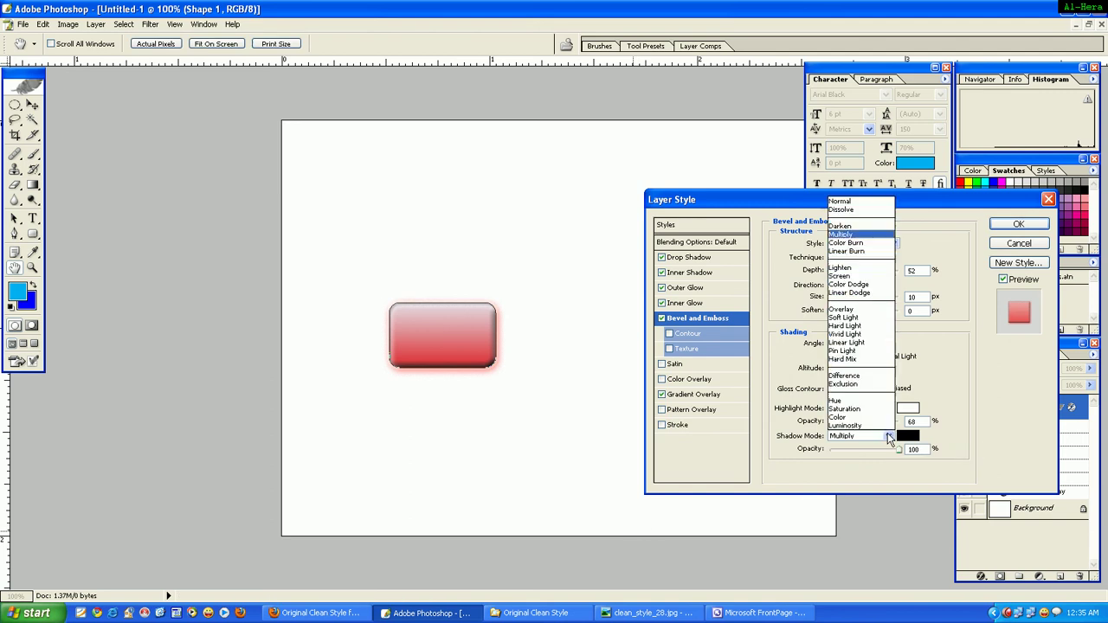
{"action": "left_click", "coordinate": [877, 312]}
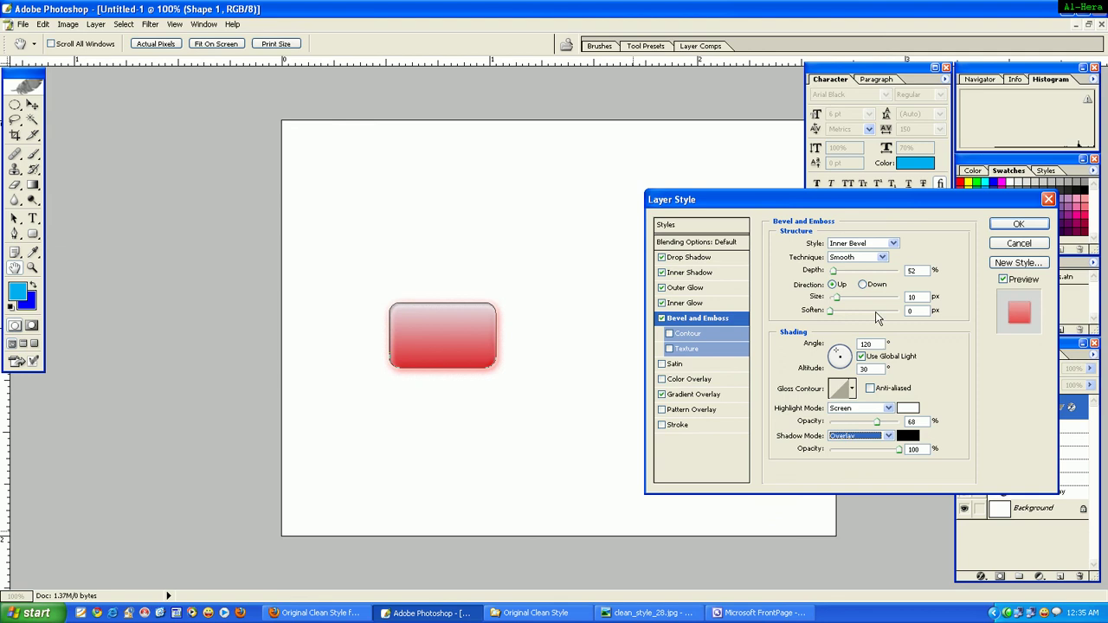
{"action": "left_click", "coordinate": [1018, 224]}
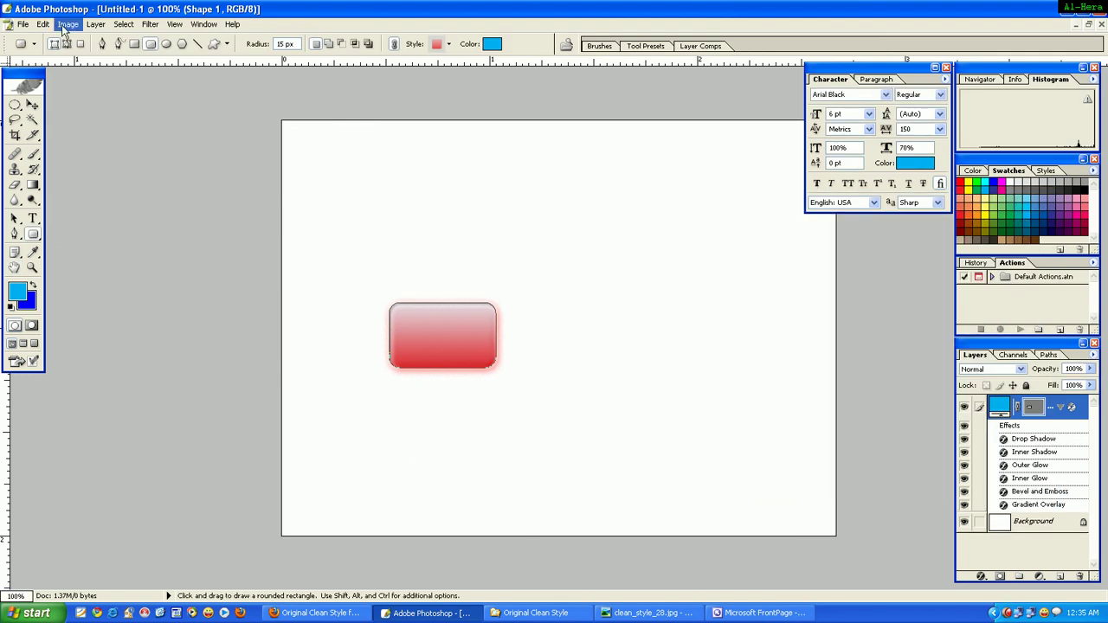
- Add a 2 px Stroke to the rounded rectangle and set its fill type to Gradient
{"action": "left_click", "coordinate": [95, 26]}
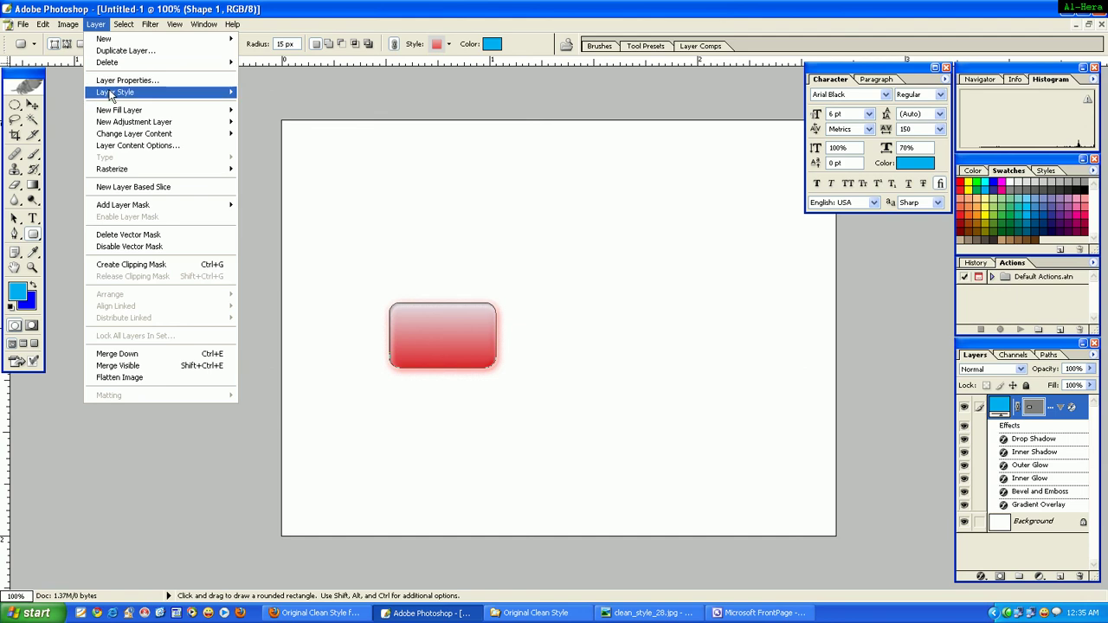
{"action": "mouse_move", "coordinate": [113, 92]}
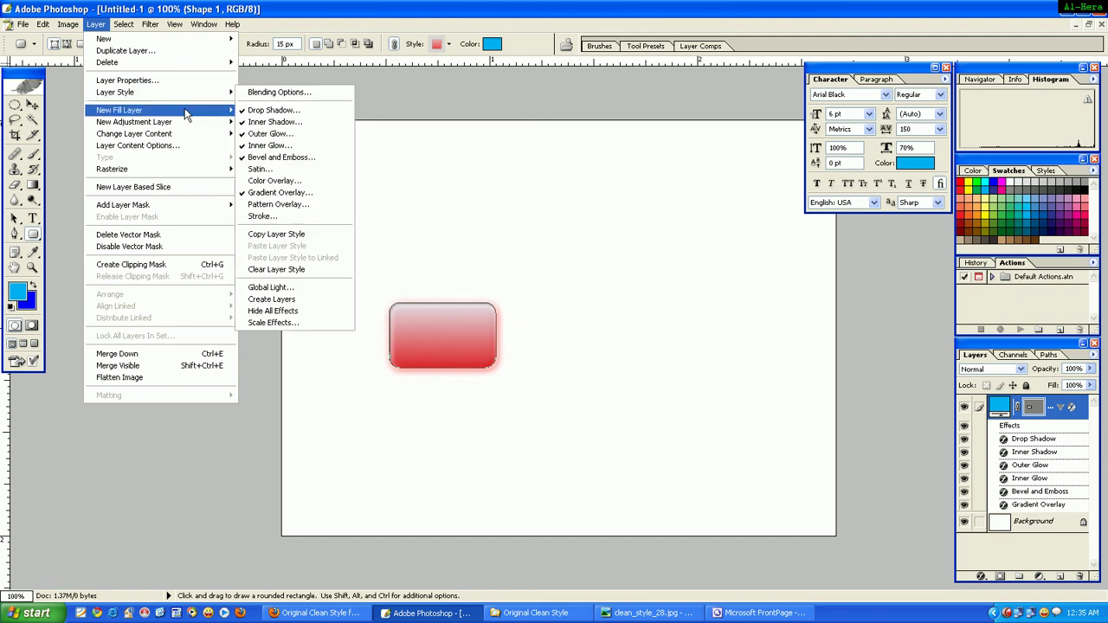
{"action": "left_click", "coordinate": [301, 217]}
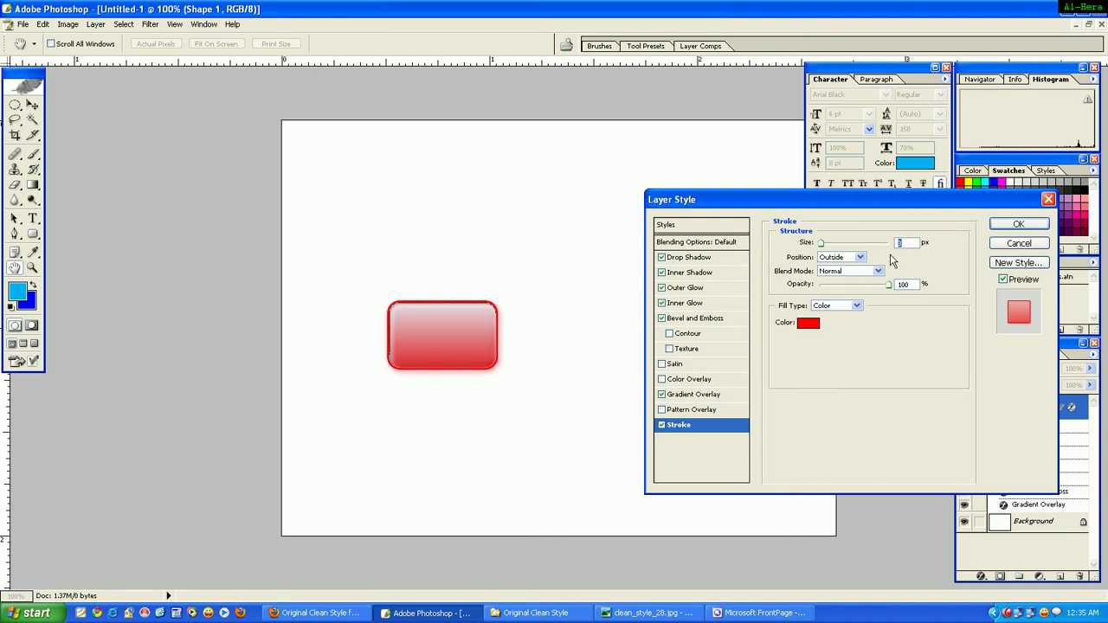
{"action": "type", "text": "2"}
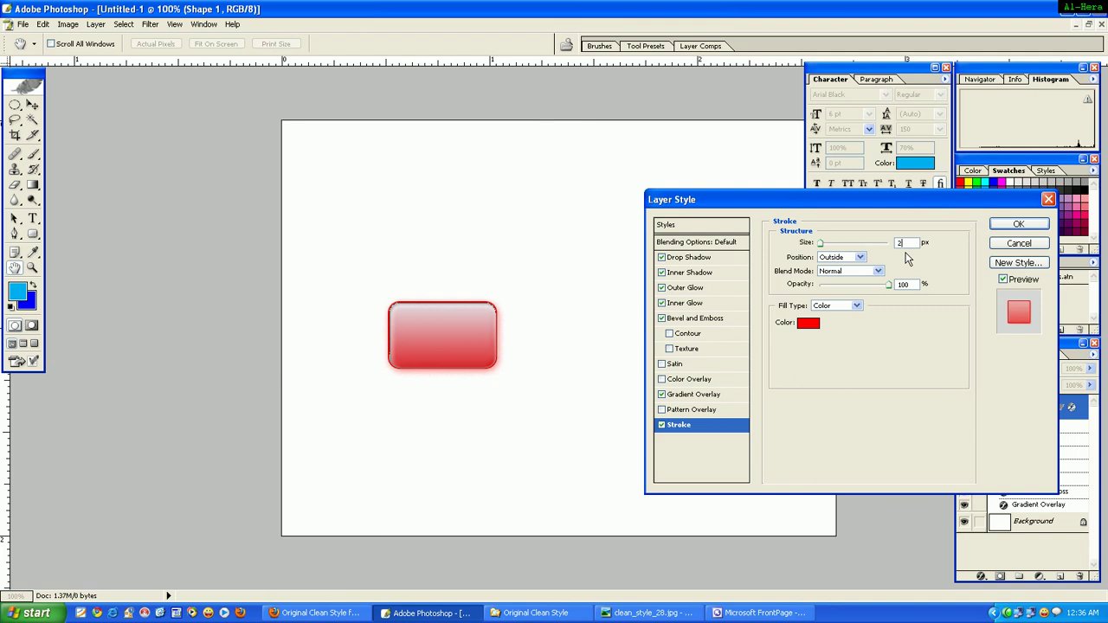
{"action": "left_click", "coordinate": [853, 305]}
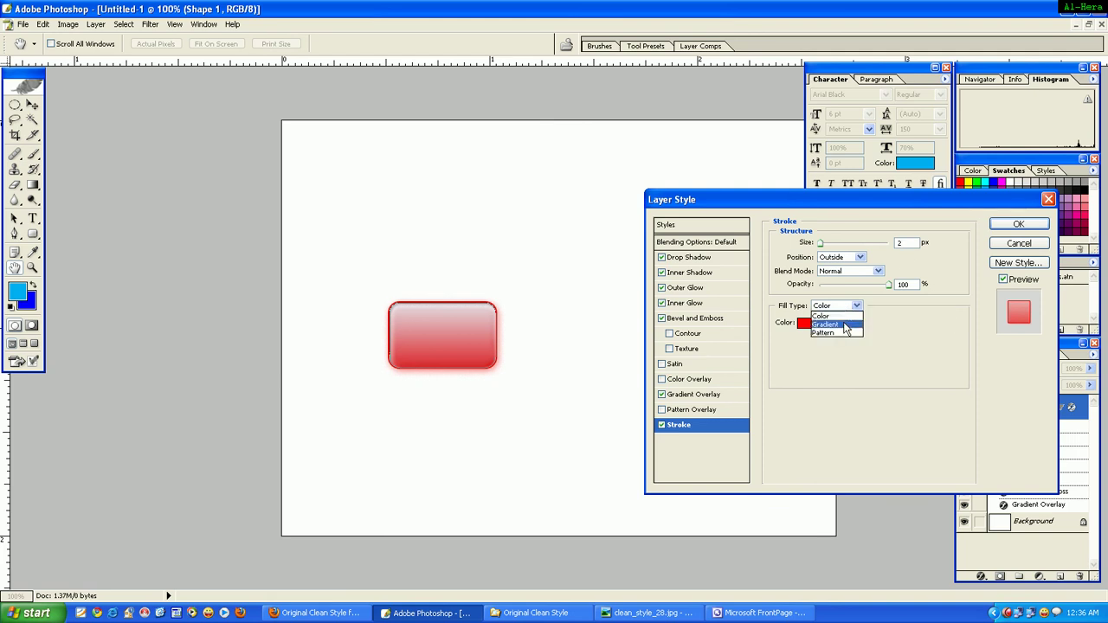
{"action": "left_click", "coordinate": [846, 327]}
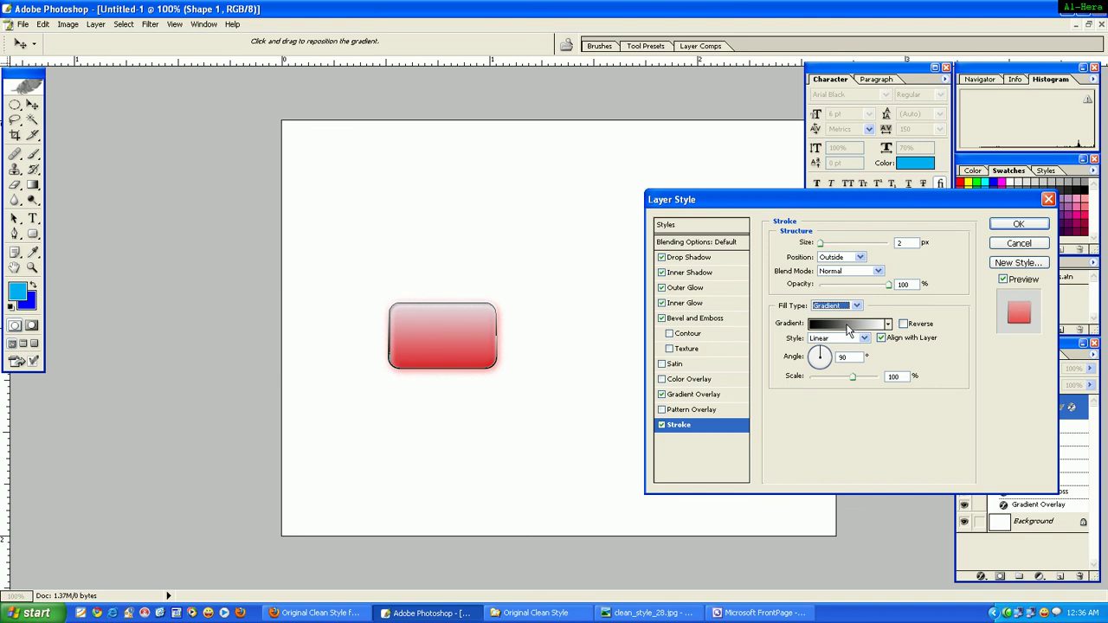
- Edit the stroke gradient so its first color stop is 010101 at location 0%
{"action": "left_click", "coordinate": [847, 326]}
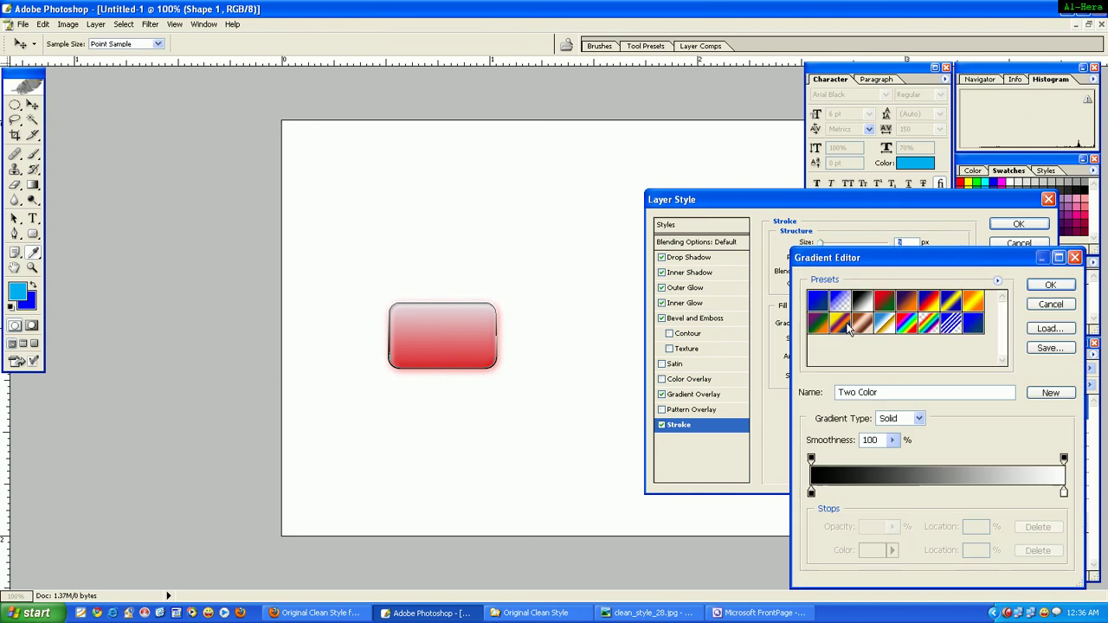
{"action": "left_click", "coordinate": [811, 493]}
{"action": "double_click", "coordinate": [811, 492]}
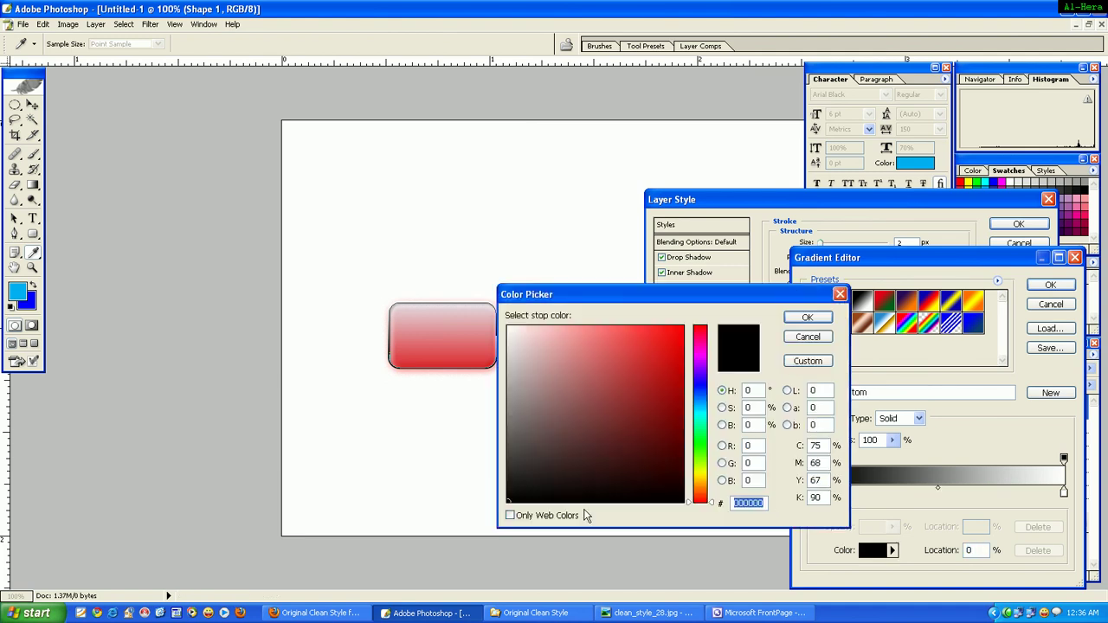
{"action": "type", "text": "0101"}
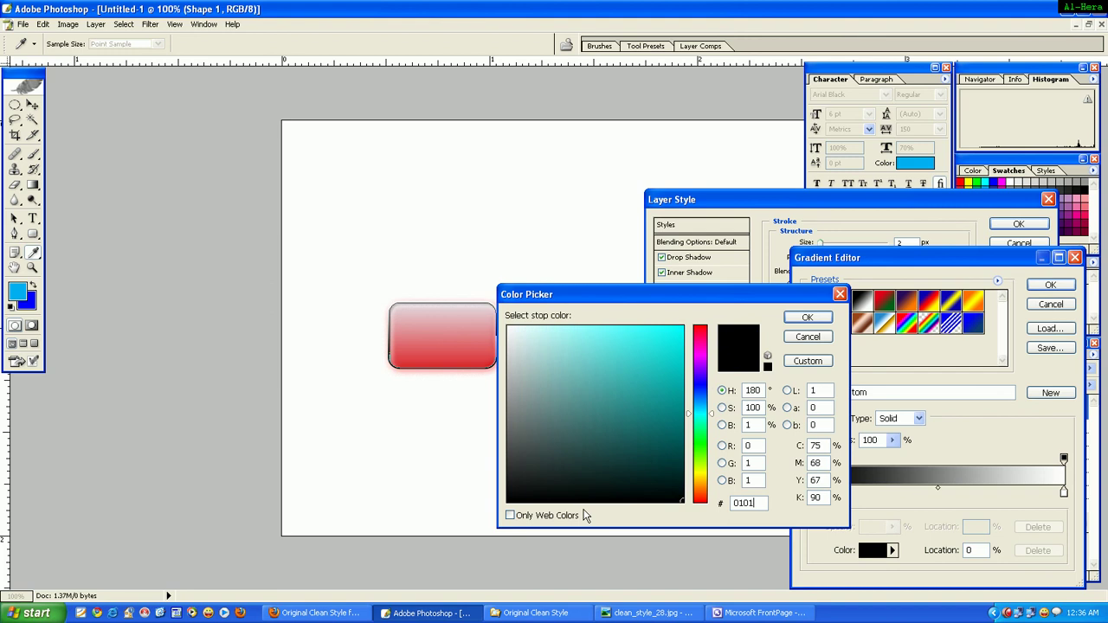
{"action": "type", "text": "01"}
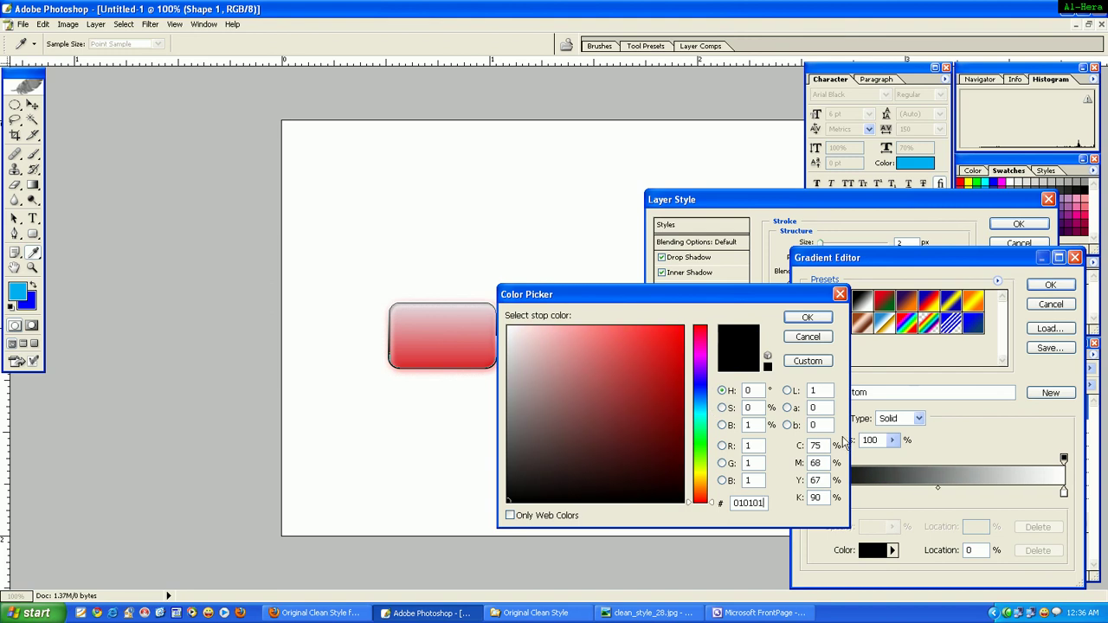
{"action": "left_click", "coordinate": [807, 319]}
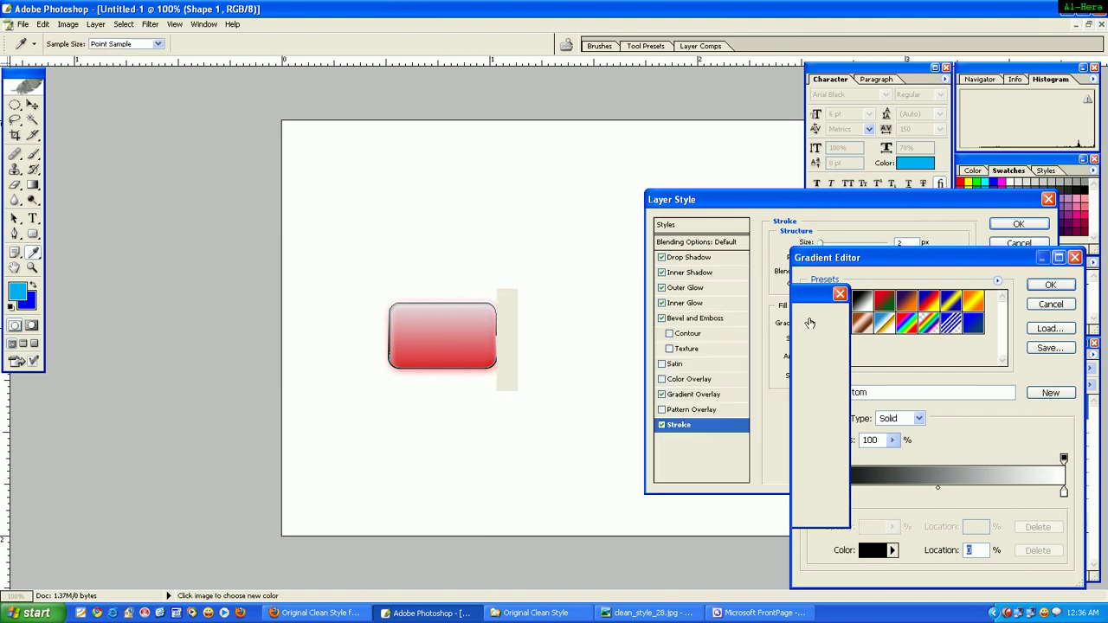
{"action": "type", "text": "0"}
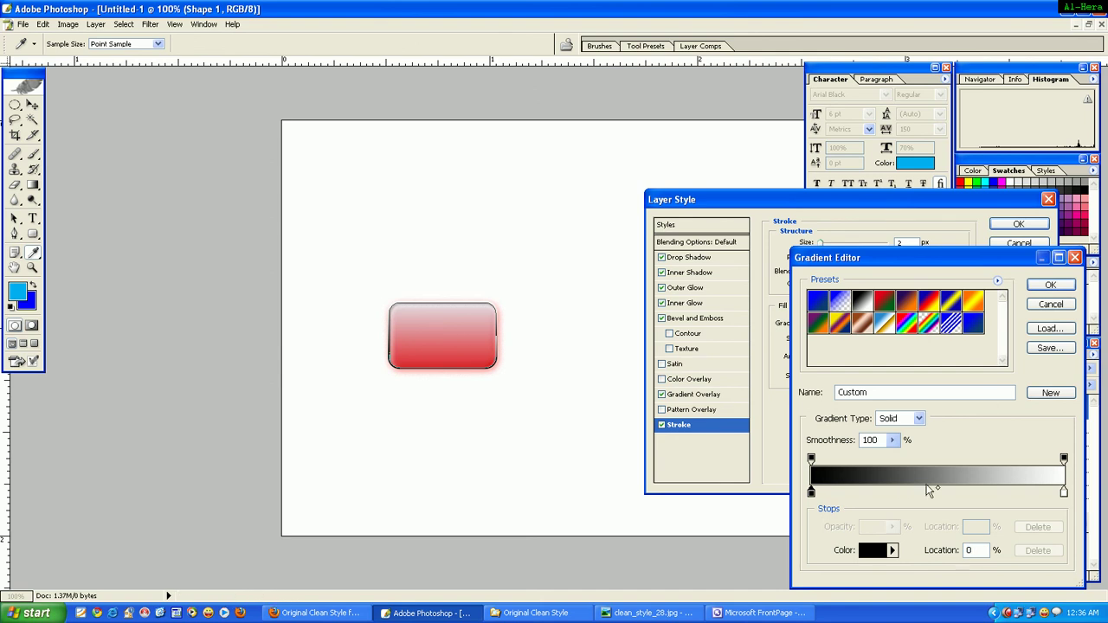
- Add a color stop at about 46% of the stroke gradient and set its color to FFFFFF
{"action": "left_click", "coordinate": [929, 491]}
{"action": "double_click", "coordinate": [928, 491]}
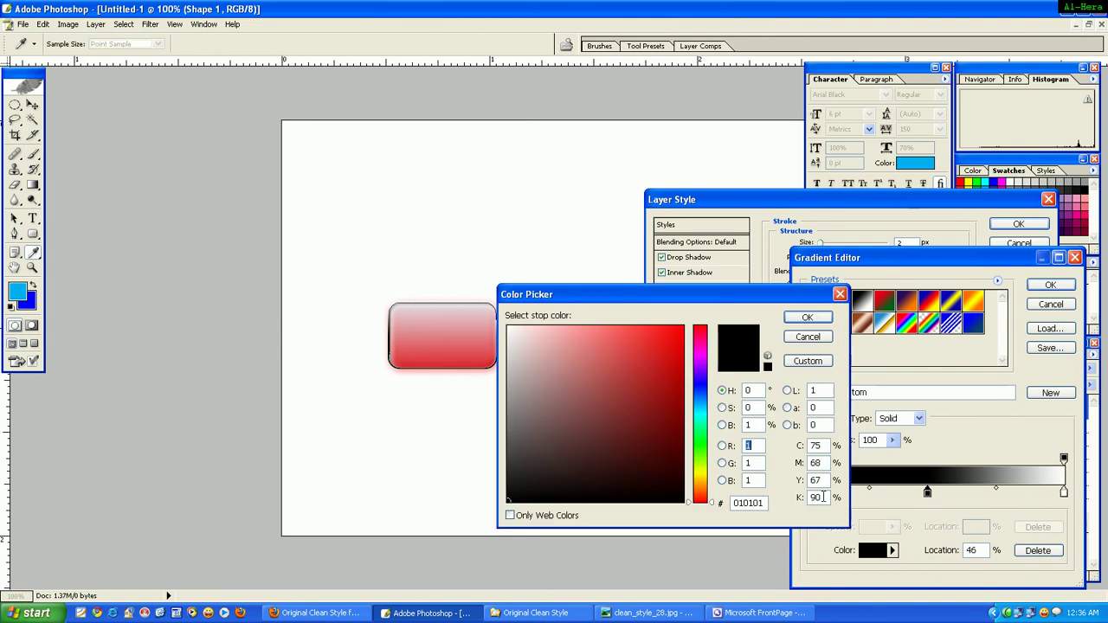
{"action": "left_click", "coordinate": [760, 503]}
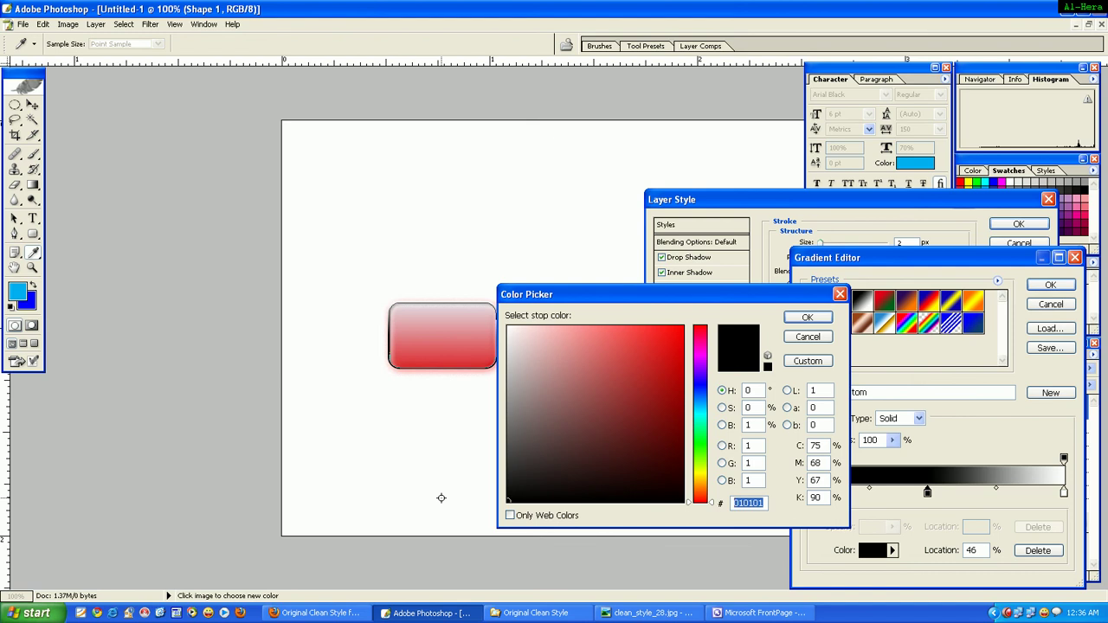
{"action": "type", "text": "ffffff"}
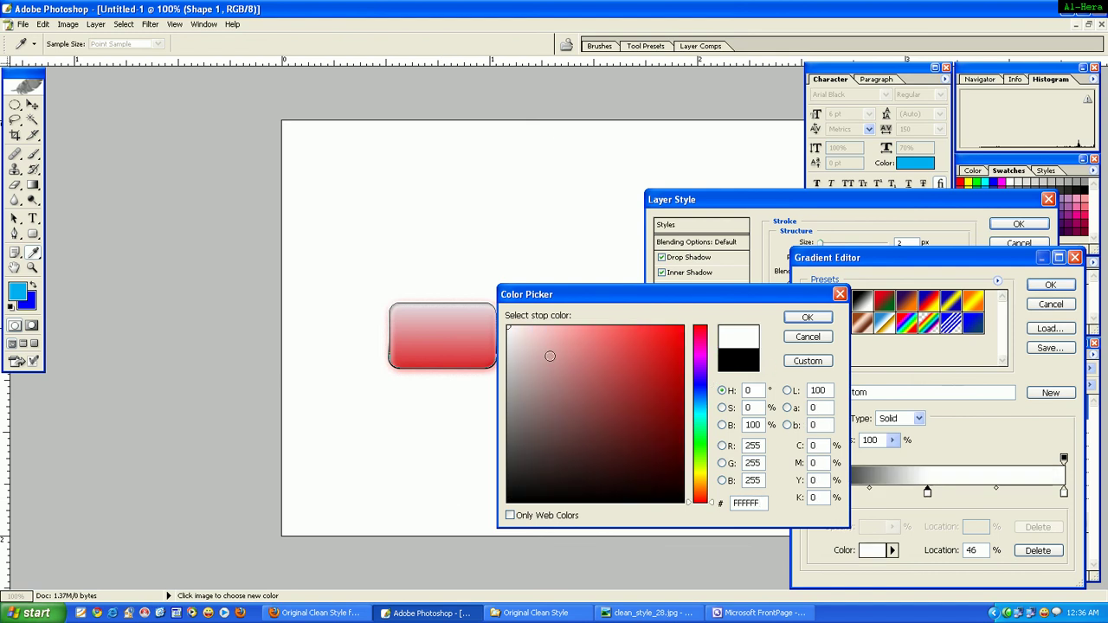
{"action": "left_click", "coordinate": [811, 318]}
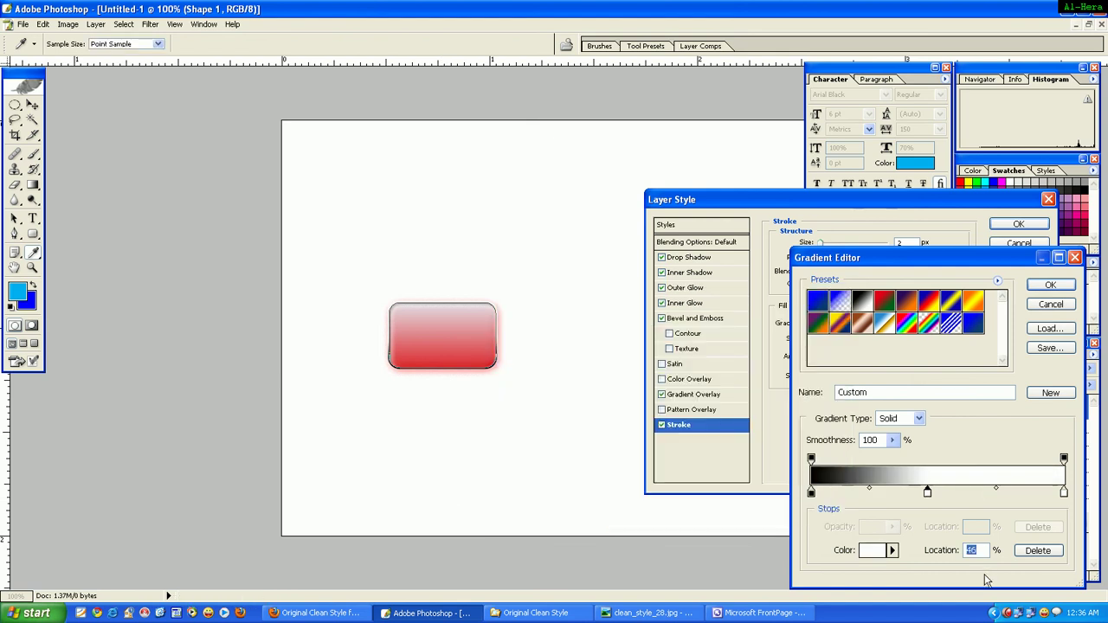
- Set the location of the gradient's middle white stop to 50%
{"action": "type", "text": "52"}
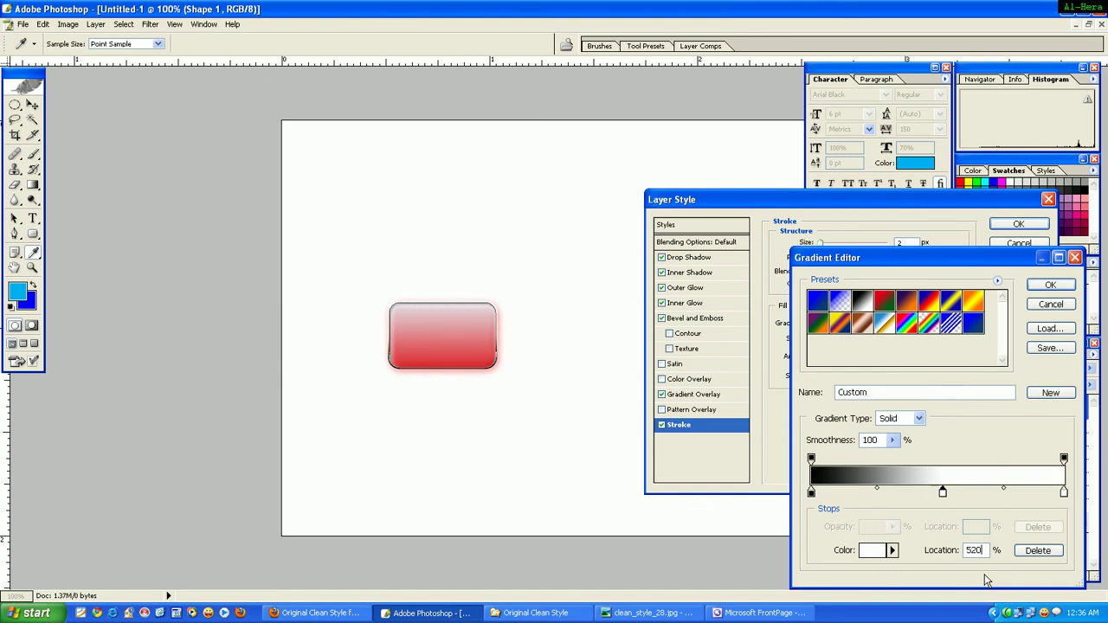
{"action": "type", "text": "0"}
{"action": "key", "text": "BackSpace"}
{"action": "key", "text": "BackSpace"}
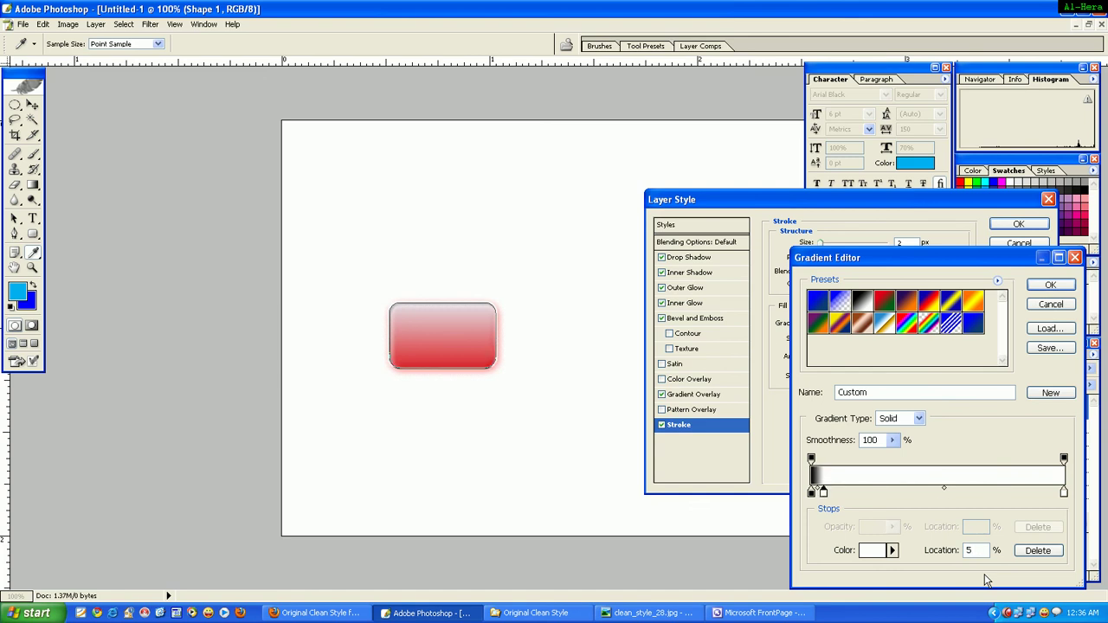
{"action": "type", "text": "0"}
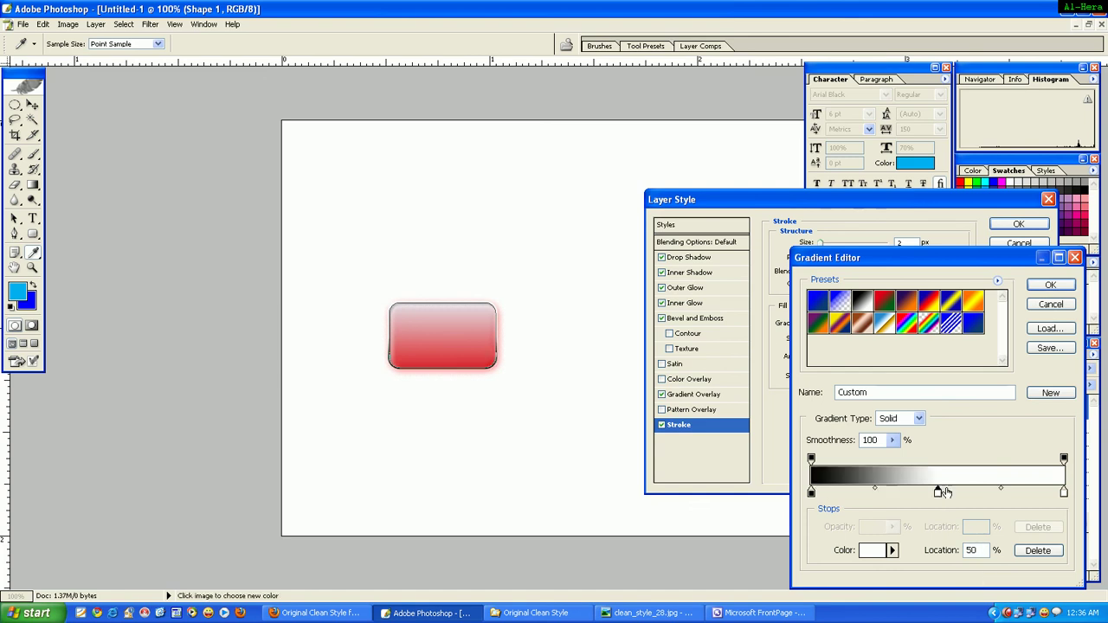
- Add a CCCCCC color stop just after the middle white stop of the stroke gradient and set its location to 52%
{"action": "left_click", "coordinate": [941, 491]}
{"action": "double_click", "coordinate": [944, 492]}
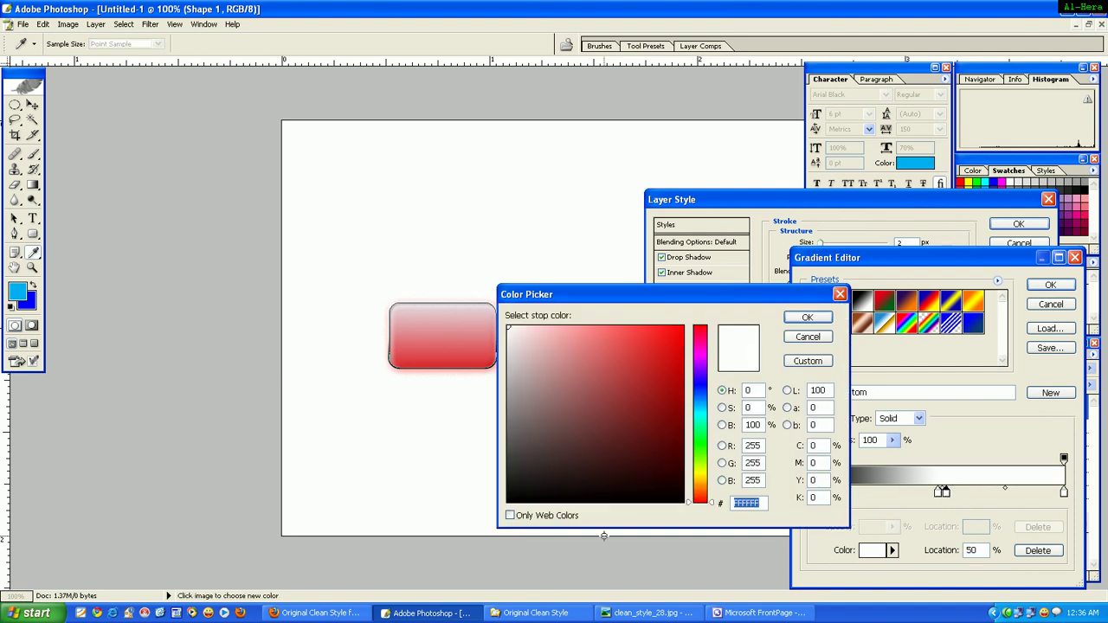
{"action": "type", "text": "CCCCCC"}
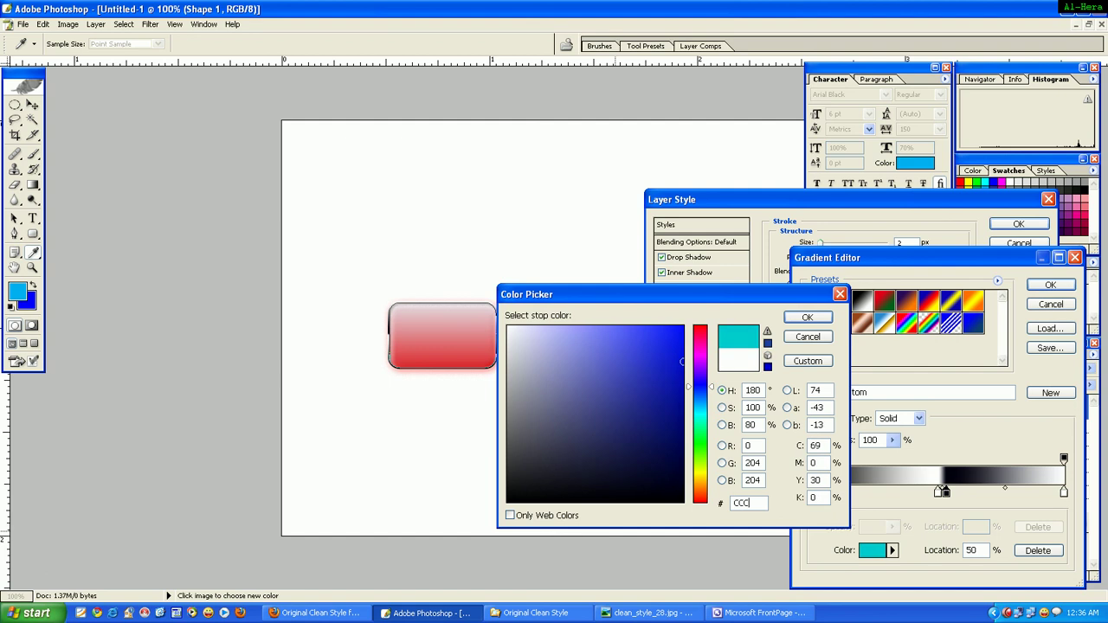
{"action": "left_click", "coordinate": [805, 319]}
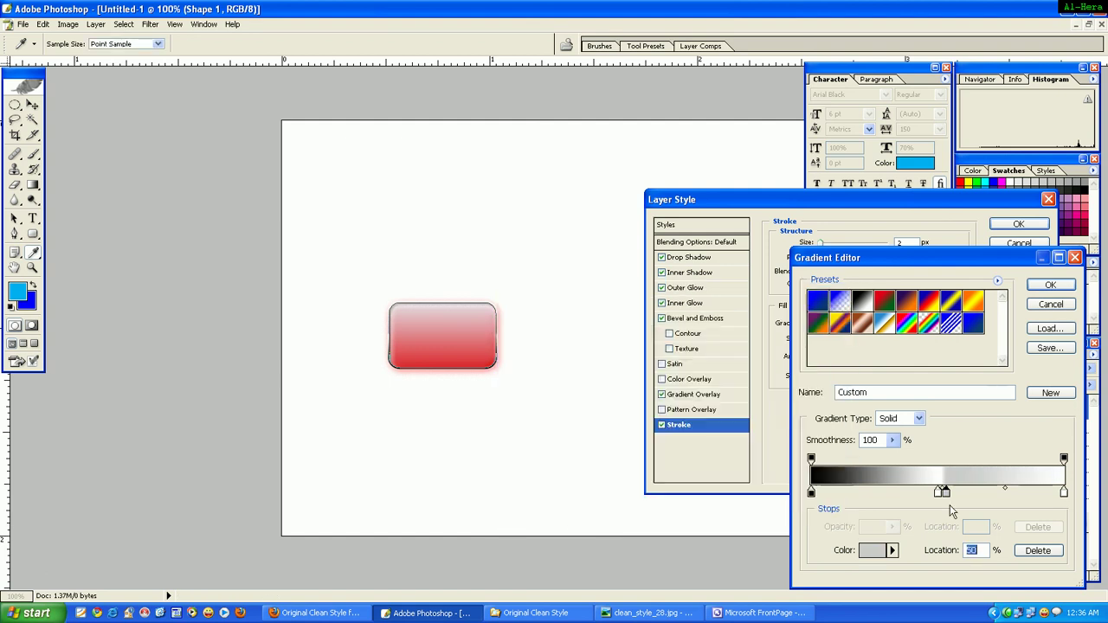
{"action": "type", "text": "64"}
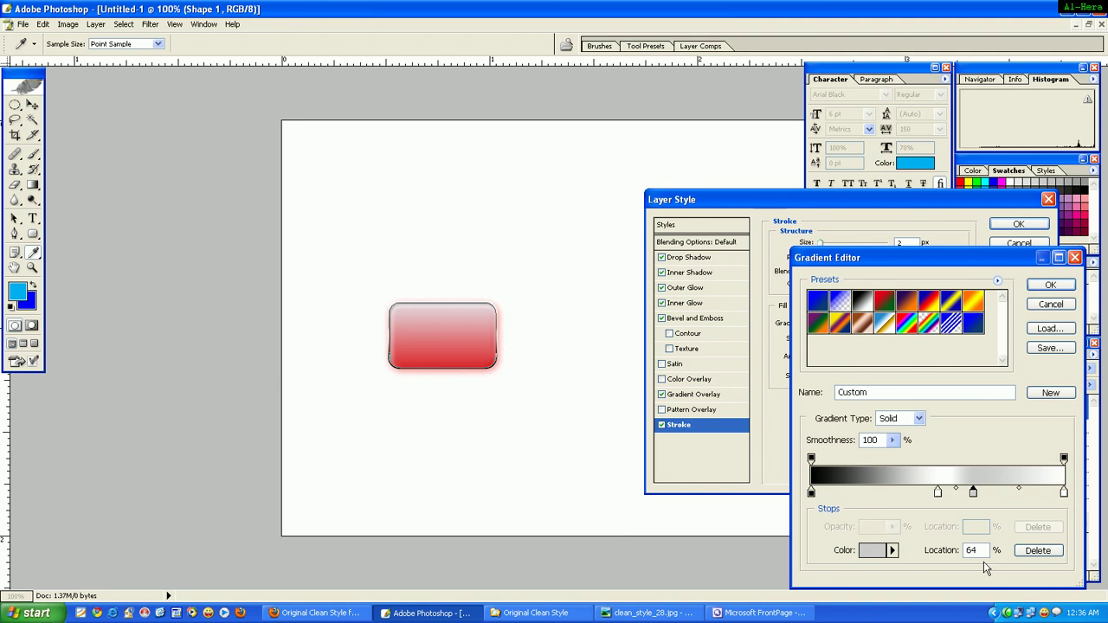
{"action": "key", "text": "BackSpace"}
{"action": "key", "text": "BackSpace"}
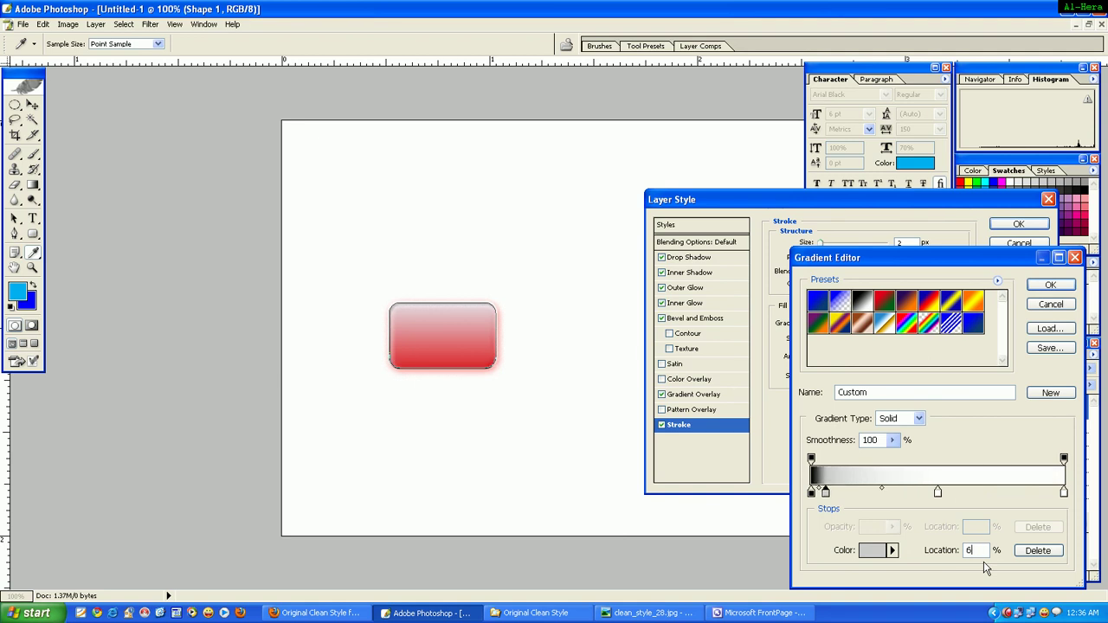
{"action": "type", "text": "52"}
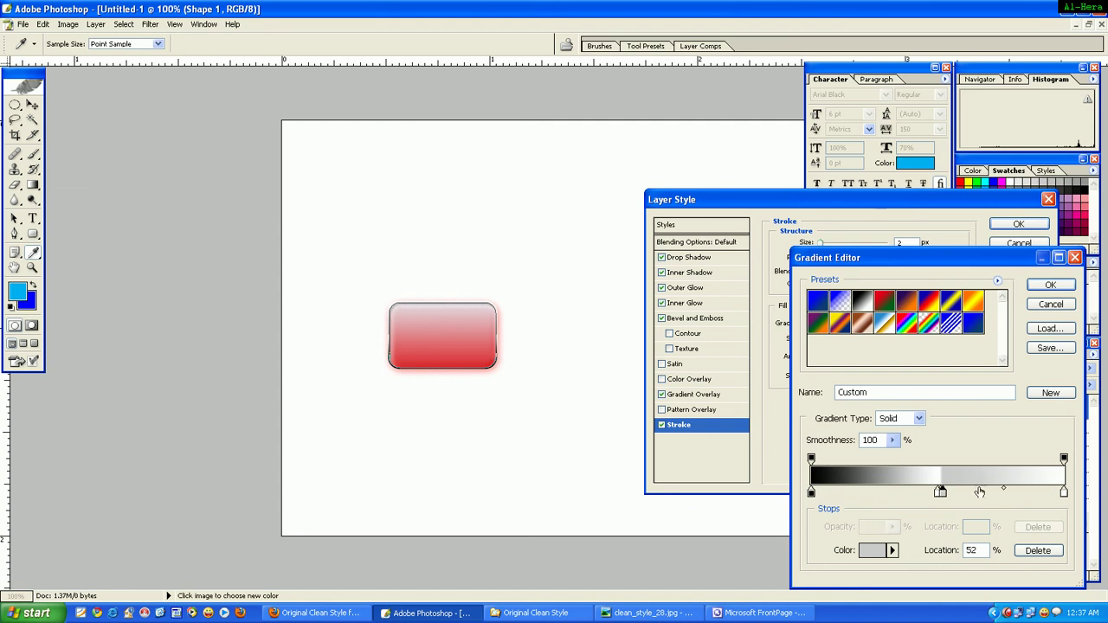
- Add another CCCCCC color stop between the 52% stop and the end of the stroke gradient, at location 62%
{"action": "left_click", "coordinate": [980, 492]}
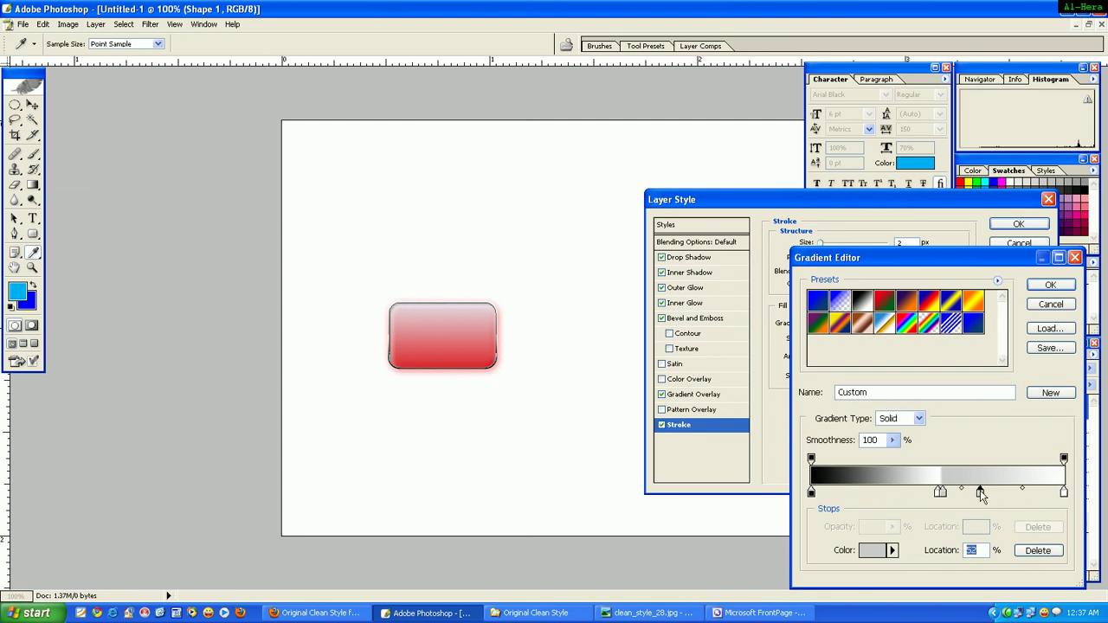
{"action": "double_click", "coordinate": [980, 491]}
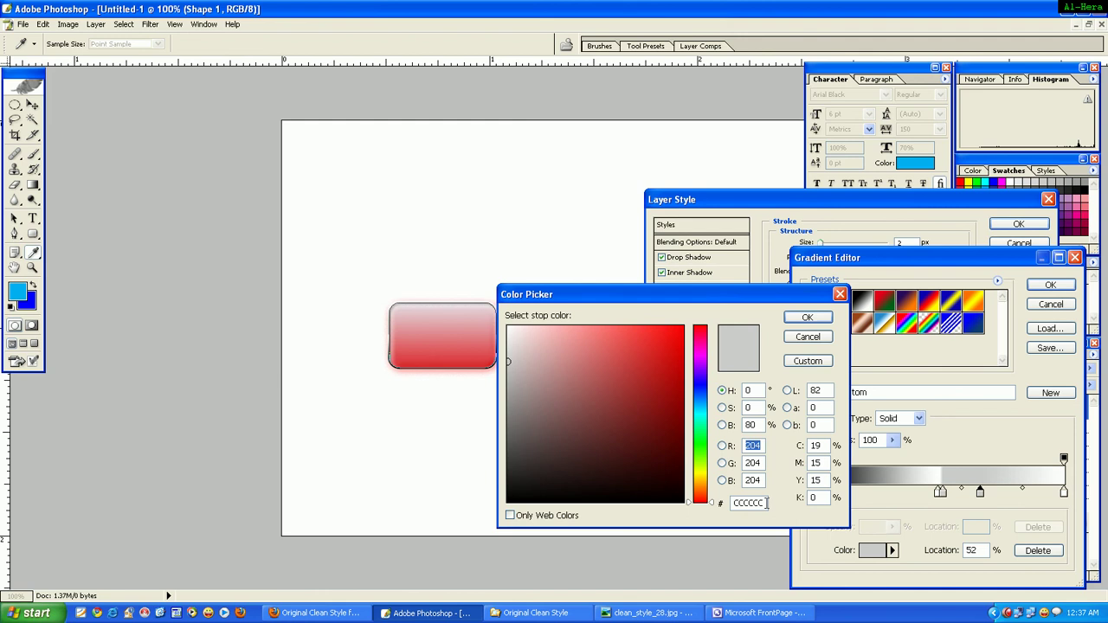
{"action": "left_click_drag", "start_coordinate": [766, 502], "coordinate": [674, 511]}
{"action": "left_click", "coordinate": [807, 318]}
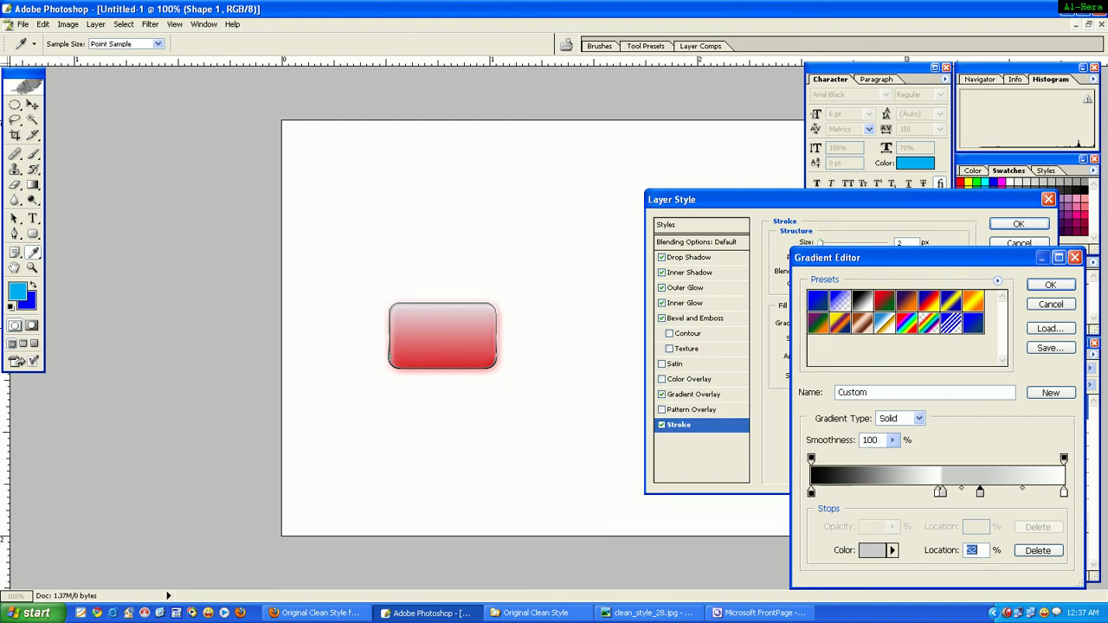
{"action": "type", "text": "62"}
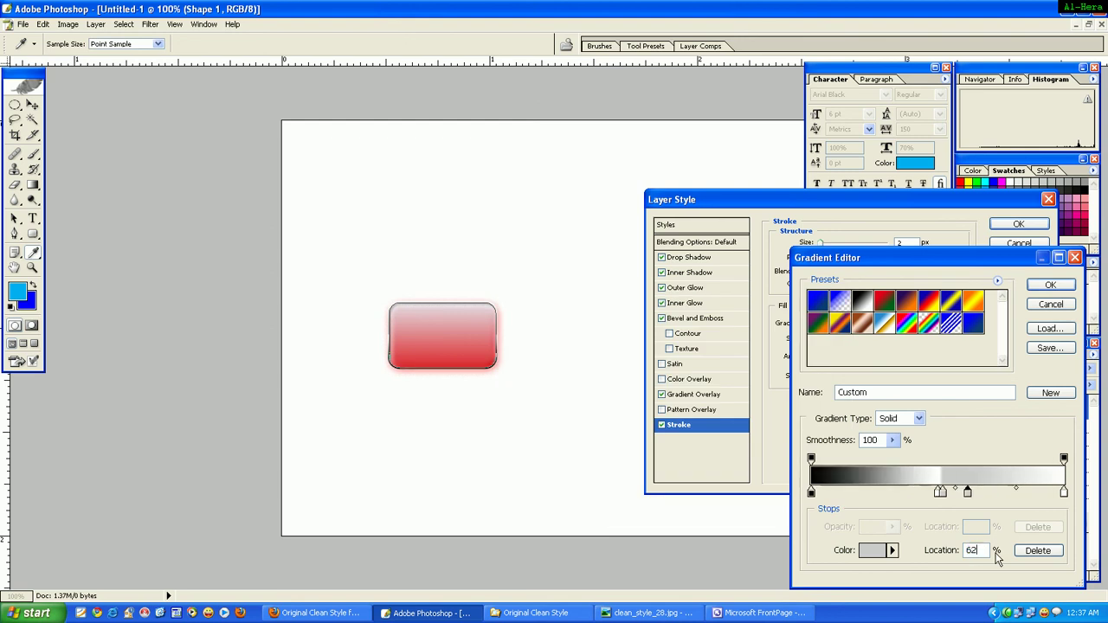
- Change the color of the stroke gradient's 52% stop to 999999
{"action": "double_click", "coordinate": [940, 493]}
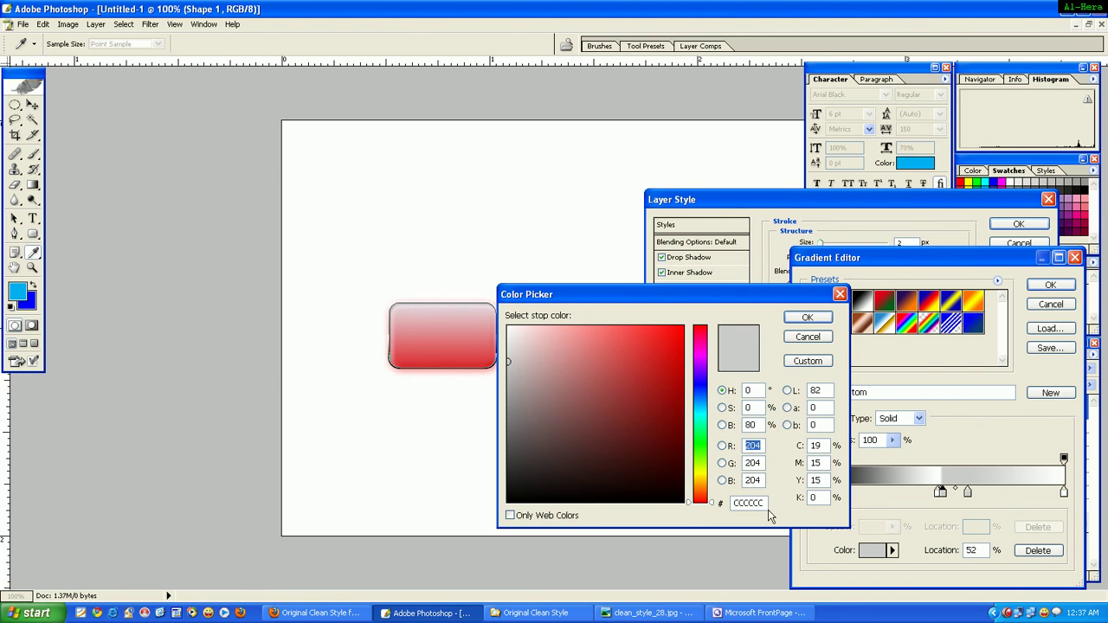
{"action": "double_click", "coordinate": [762, 502]}
{"action": "type", "text": "999999"}
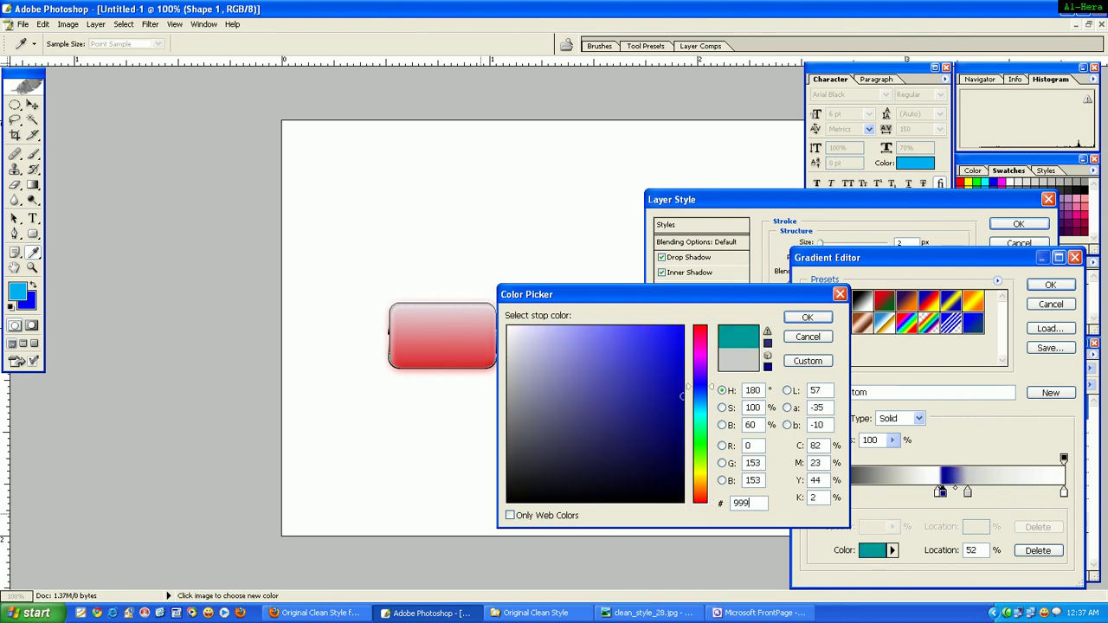
{"action": "left_click", "coordinate": [807, 318]}
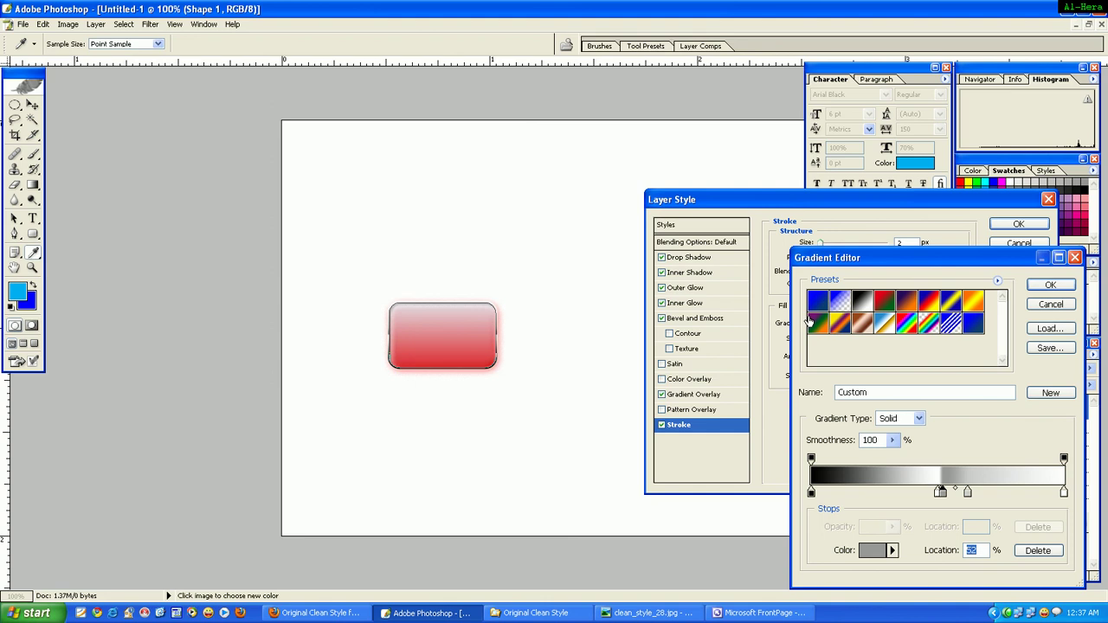
- Set the stroke gradient's end stop to 010101 and apply the gradient and the button's layer style
{"action": "double_click", "coordinate": [1063, 492]}
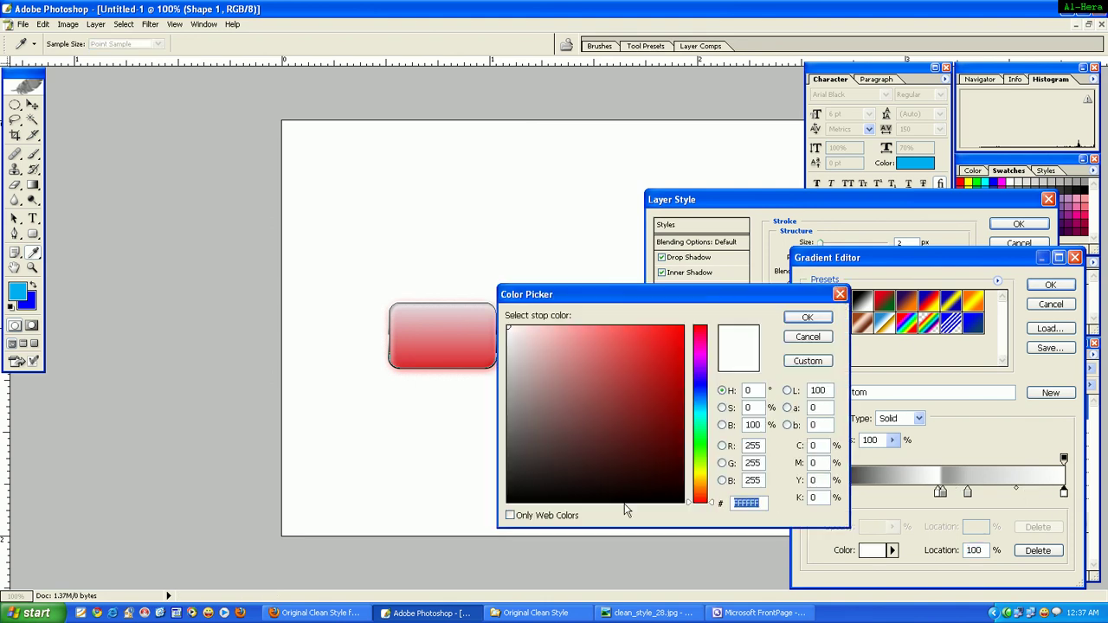
{"action": "type", "text": "010101"}
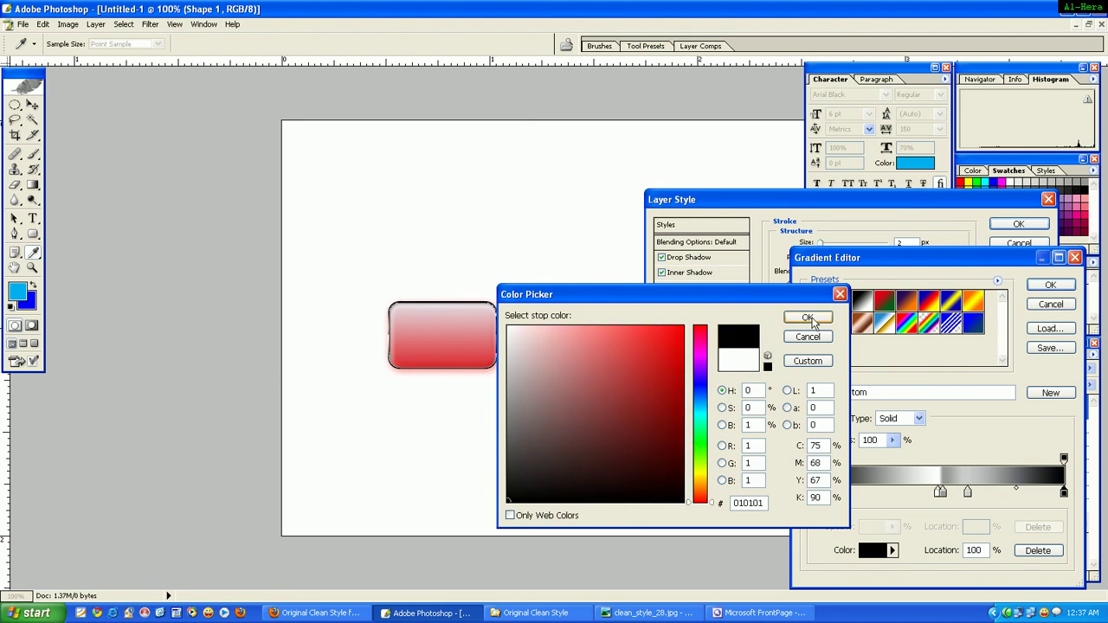
{"action": "left_click", "coordinate": [808, 320]}
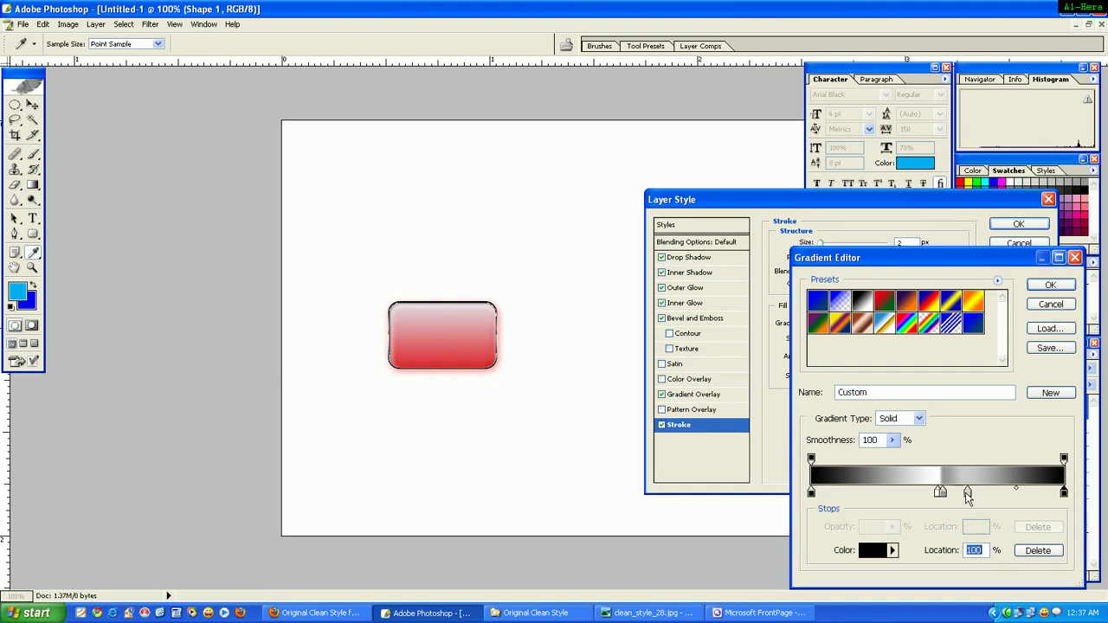
{"action": "left_click", "coordinate": [1050, 285]}
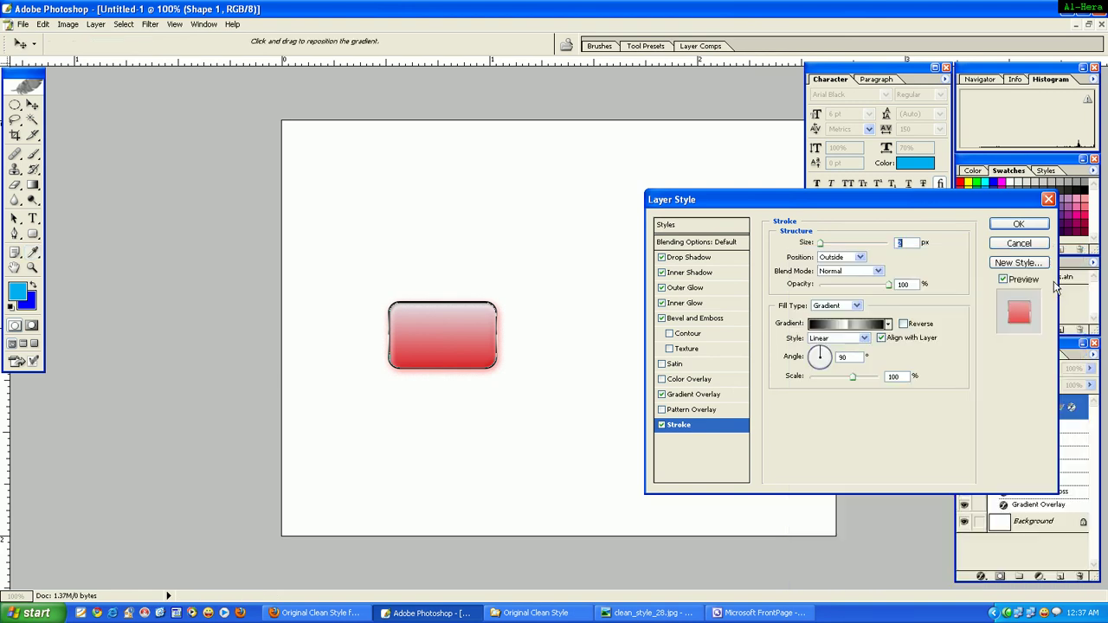
{"action": "left_click", "coordinate": [1021, 228]}
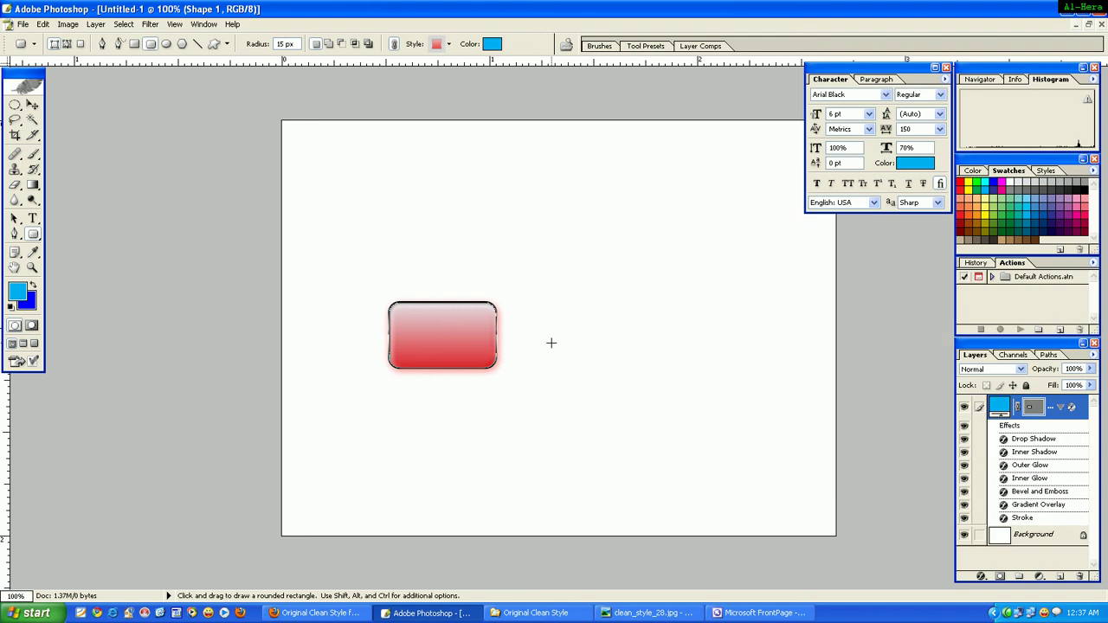
- Add a text layer reading HOME PAGE on the empty canvas beside the red button
{"action": "key", "text": "ctrl+plus"}
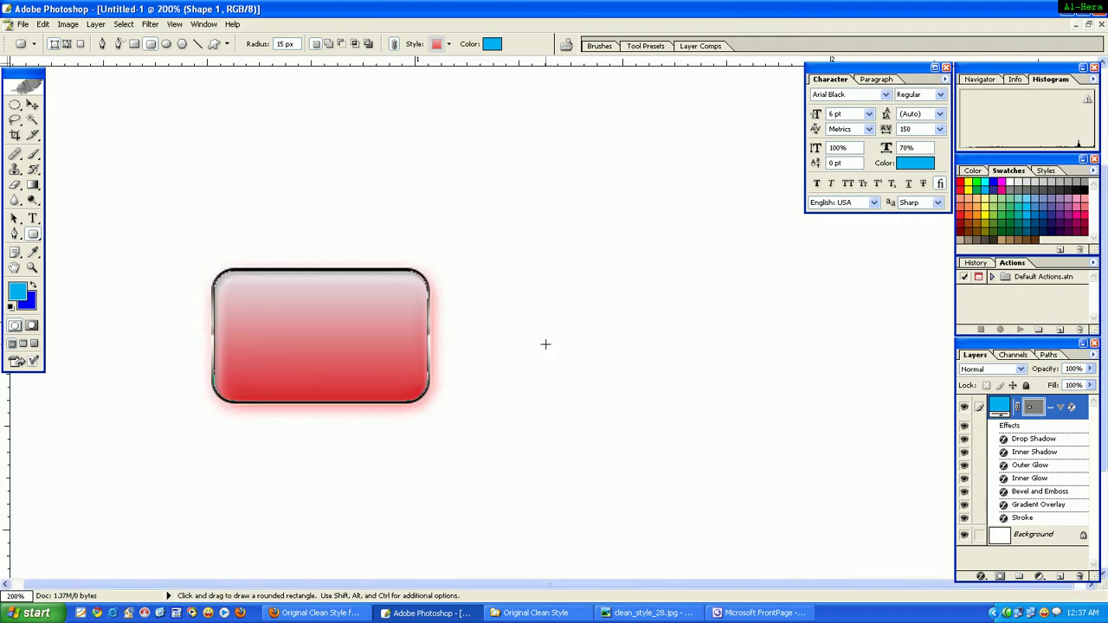
{"action": "key", "text": "t"}
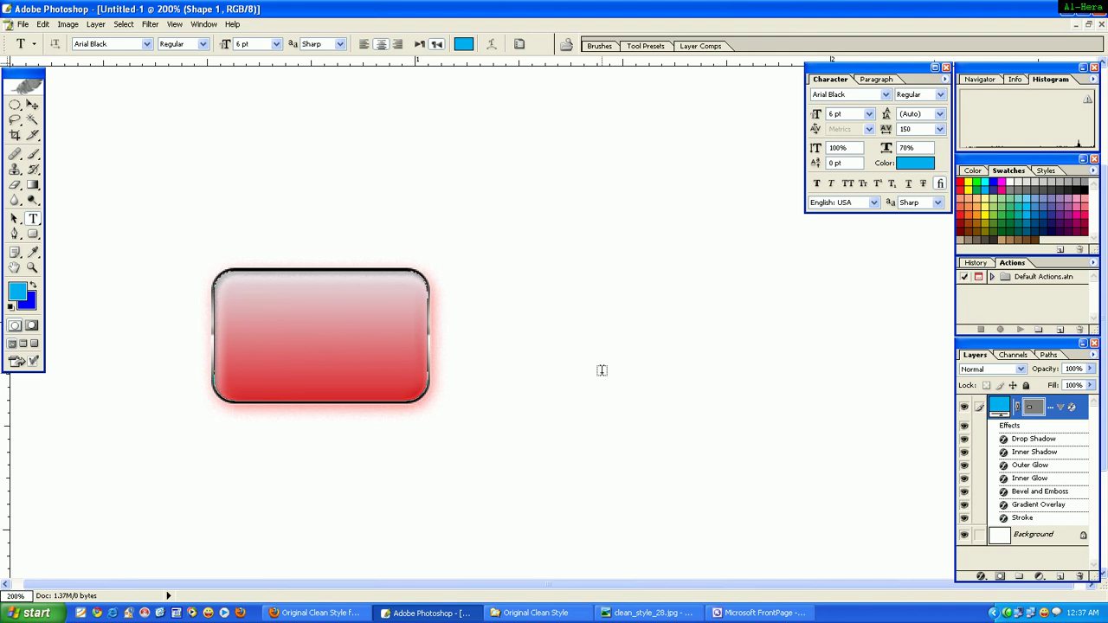
{"action": "left_click", "coordinate": [639, 391]}
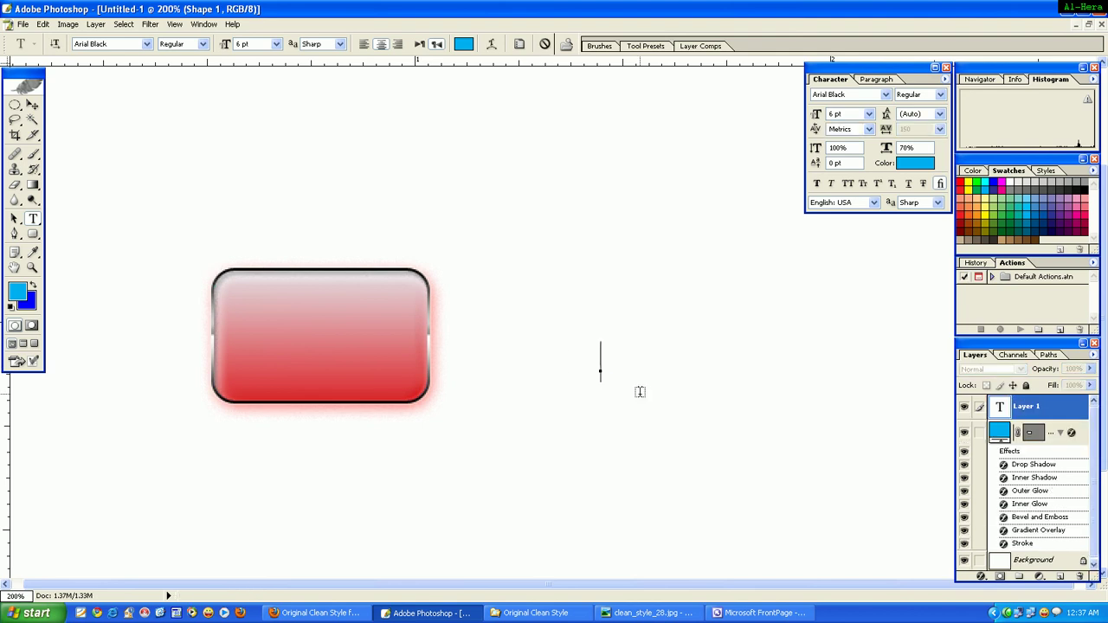
{"action": "type", "text": "h"}
{"action": "key", "text": "BackSpace"}
{"action": "type", "text": "HOME"}
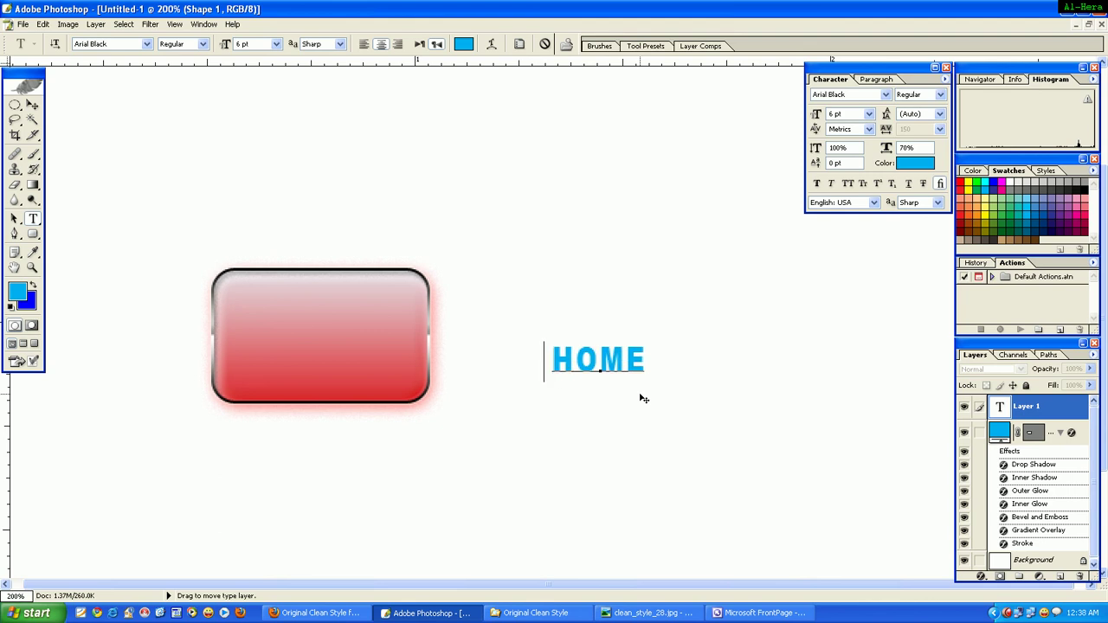
{"action": "type", "text": " PAGE"}
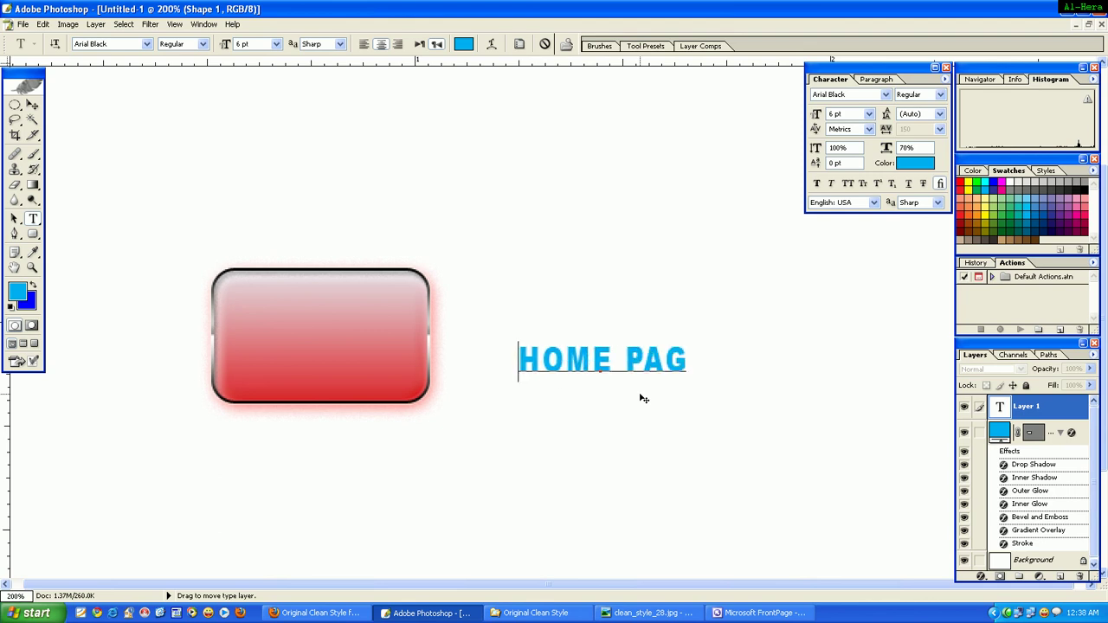
- Center the HOME PAGE text on the red button and set its font size to 5.5 pt
{"action": "left_click", "coordinate": [32, 105]}
{"action": "left_click_drag", "start_coordinate": [630, 364], "coordinate": [350, 340]}
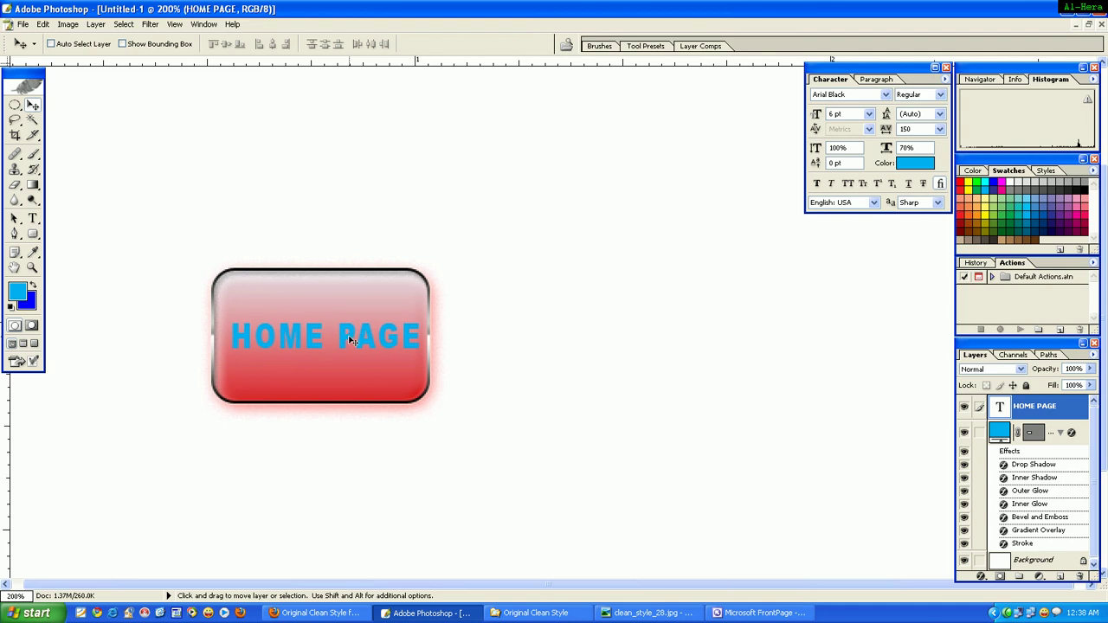
{"action": "key", "text": "Left"}
{"action": "key", "text": "Left"}
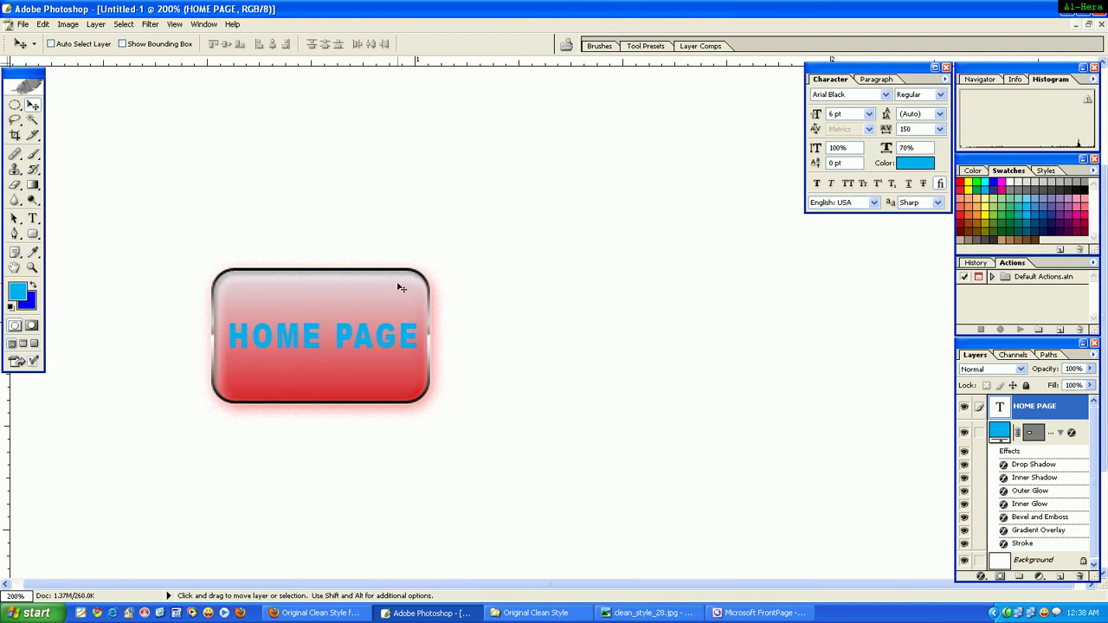
{"action": "double_click", "coordinate": [853, 114]}
{"action": "type", "text": "5.5"}
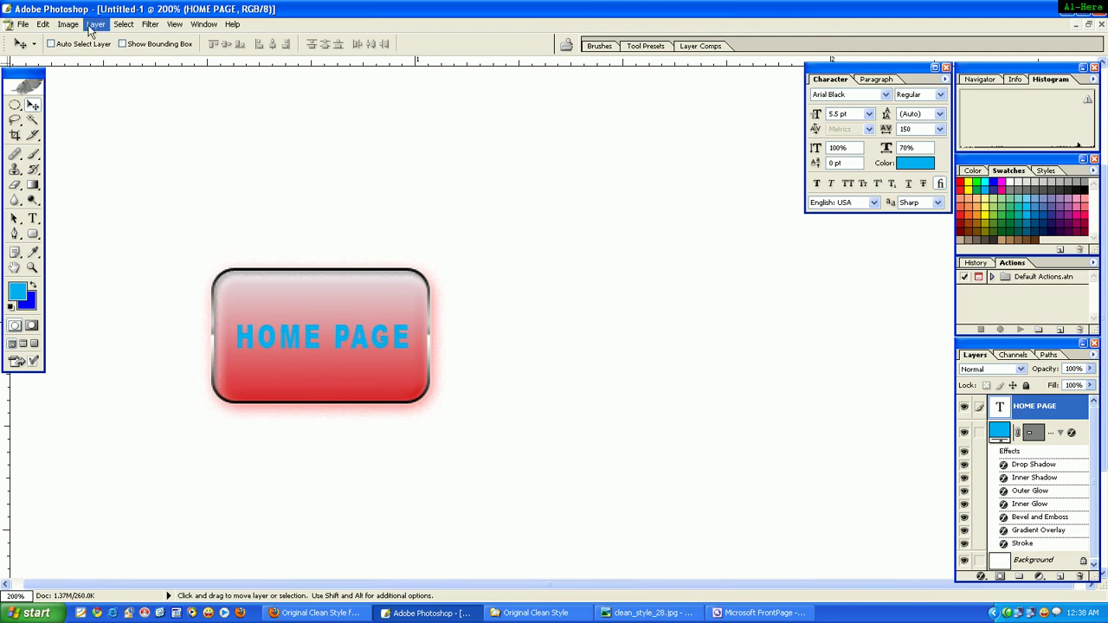
- Apply a Color Overlay layer style with color FFFFFF to the HOME PAGE text
{"action": "left_click", "coordinate": [95, 25]}
{"action": "mouse_move", "coordinate": [156, 93]}
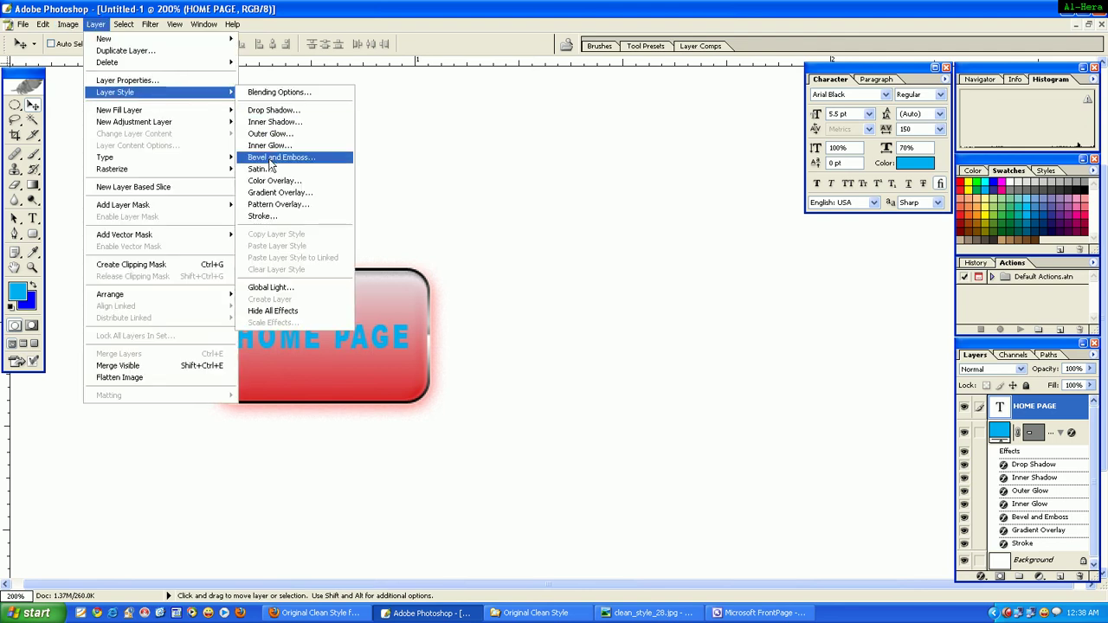
{"action": "left_click", "coordinate": [270, 184]}
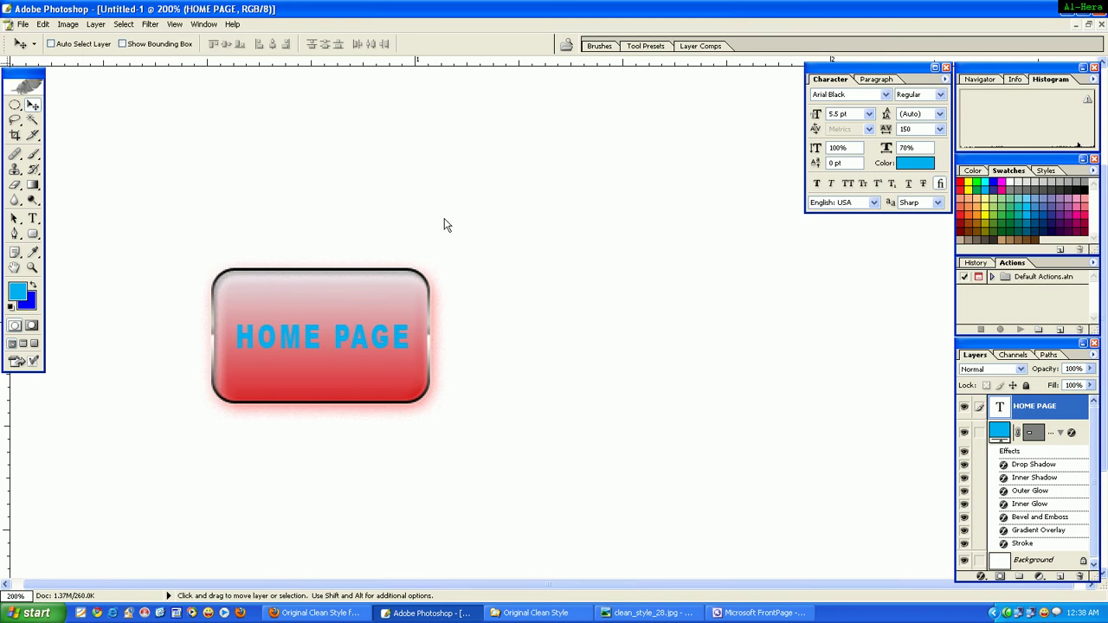
{"action": "left_click", "coordinate": [903, 249]}
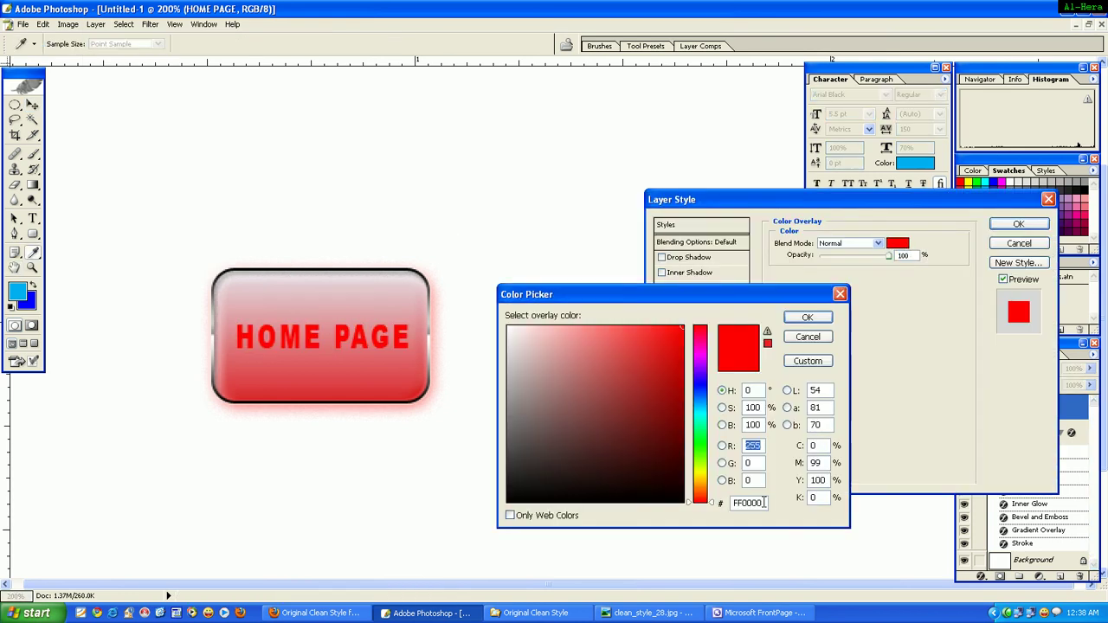
{"action": "double_click", "coordinate": [765, 502]}
{"action": "type", "text": "FFFFFF"}
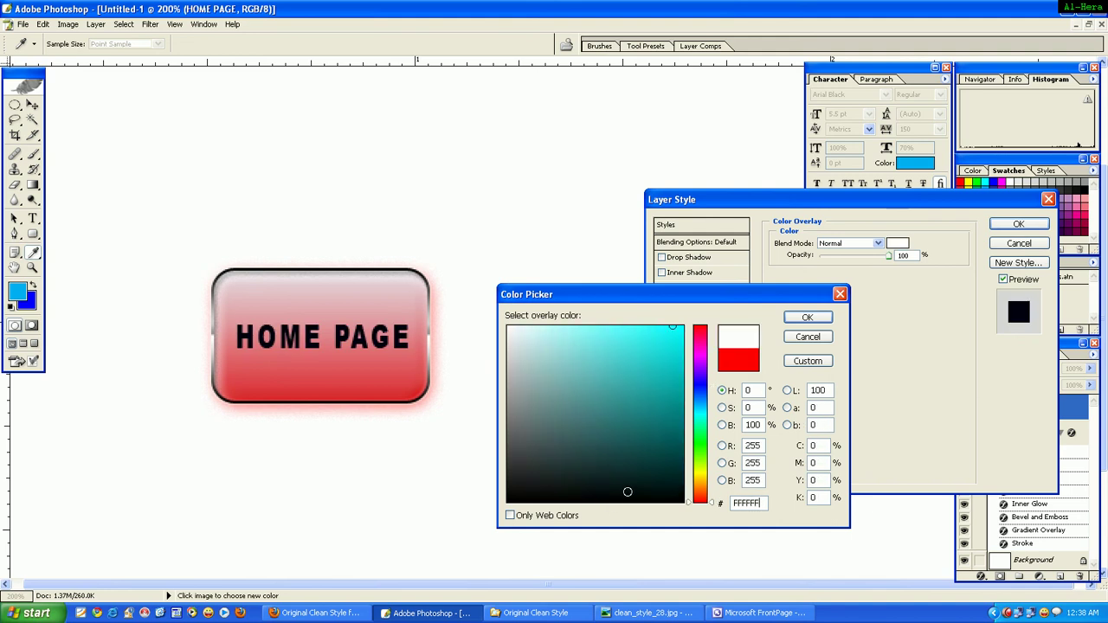
{"action": "left_click", "coordinate": [807, 318]}
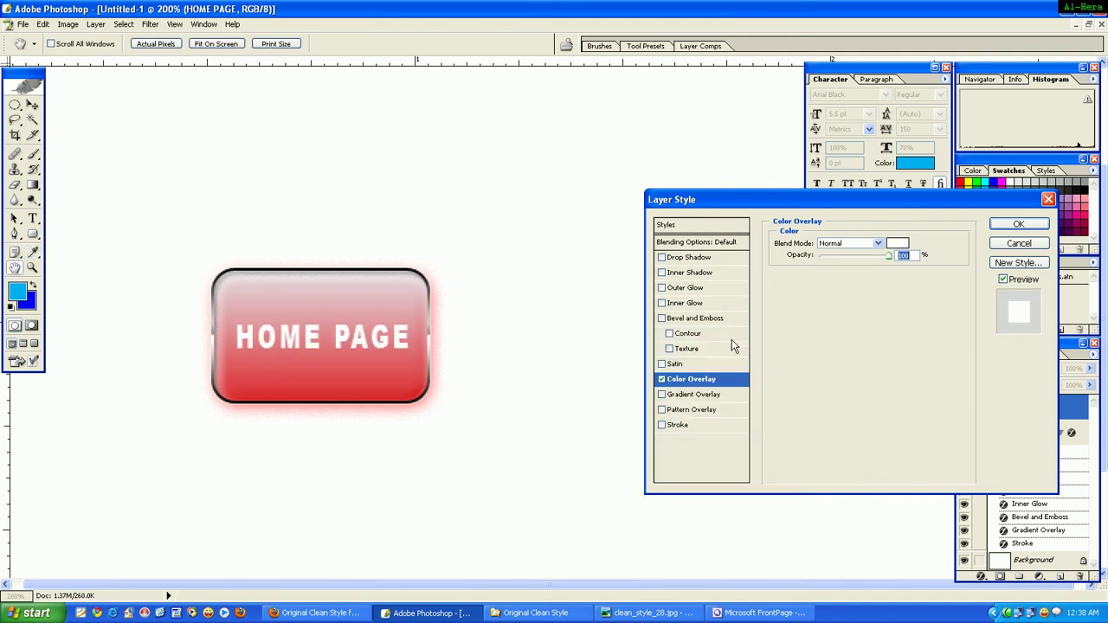
{"action": "left_click", "coordinate": [1018, 224]}
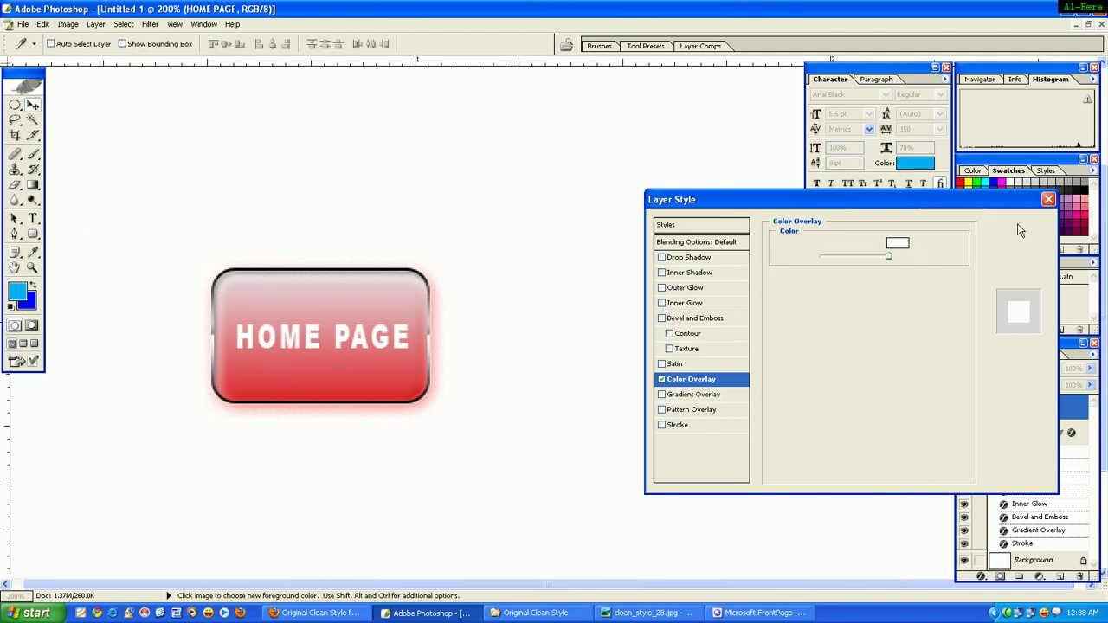
- Add a Drop Shadow to the HOME PAGE text with 28% opacity and increased spread and size
{"action": "left_click", "coordinate": [90, 29]}
{"action": "mouse_move", "coordinate": [177, 93]}
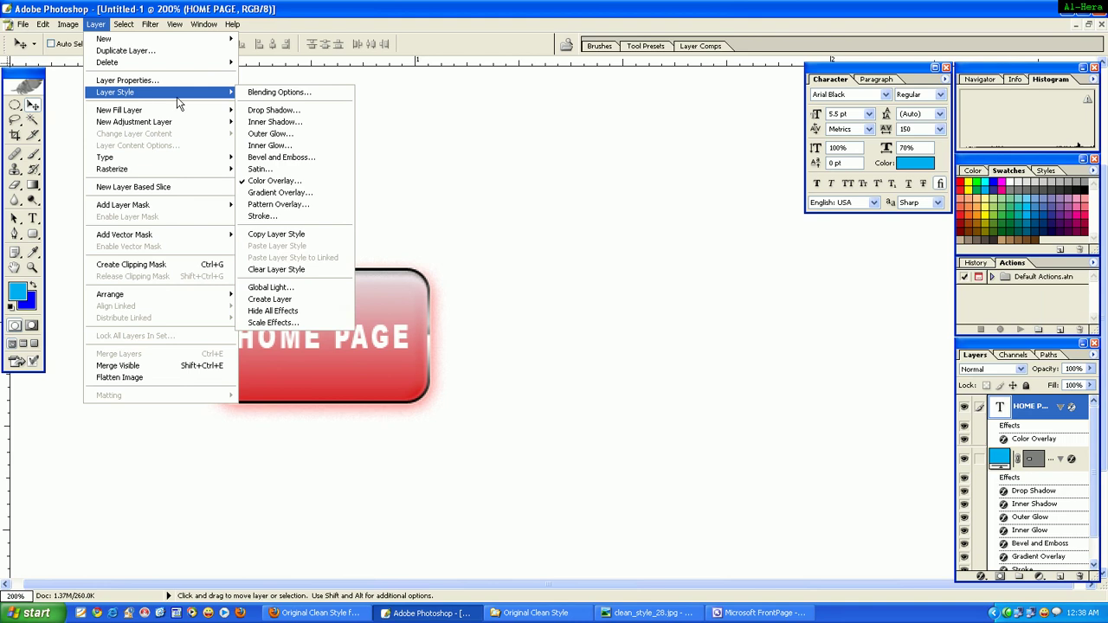
{"action": "left_click", "coordinate": [316, 126]}
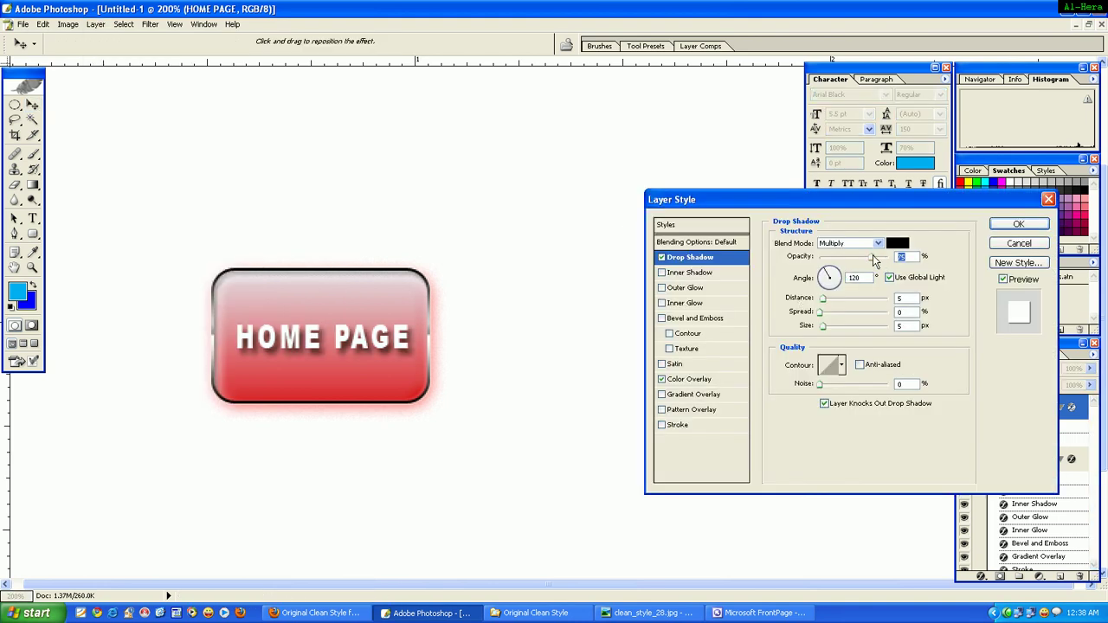
{"action": "left_click_drag", "start_coordinate": [873, 257], "coordinate": [840, 262]}
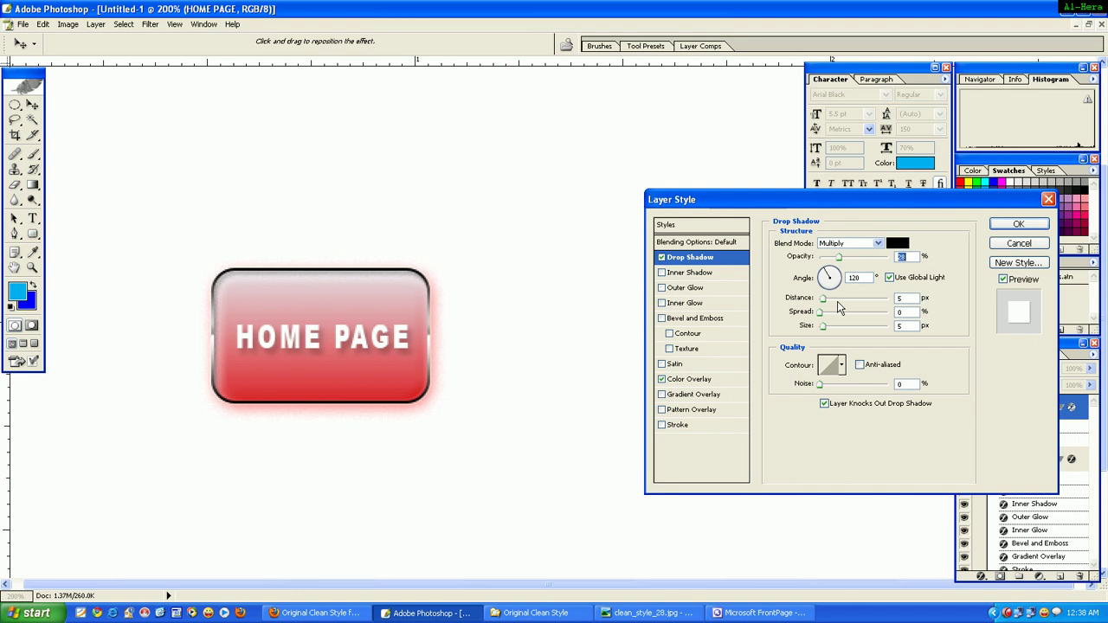
{"action": "left_click_drag", "start_coordinate": [820, 312], "coordinate": [833, 333]}
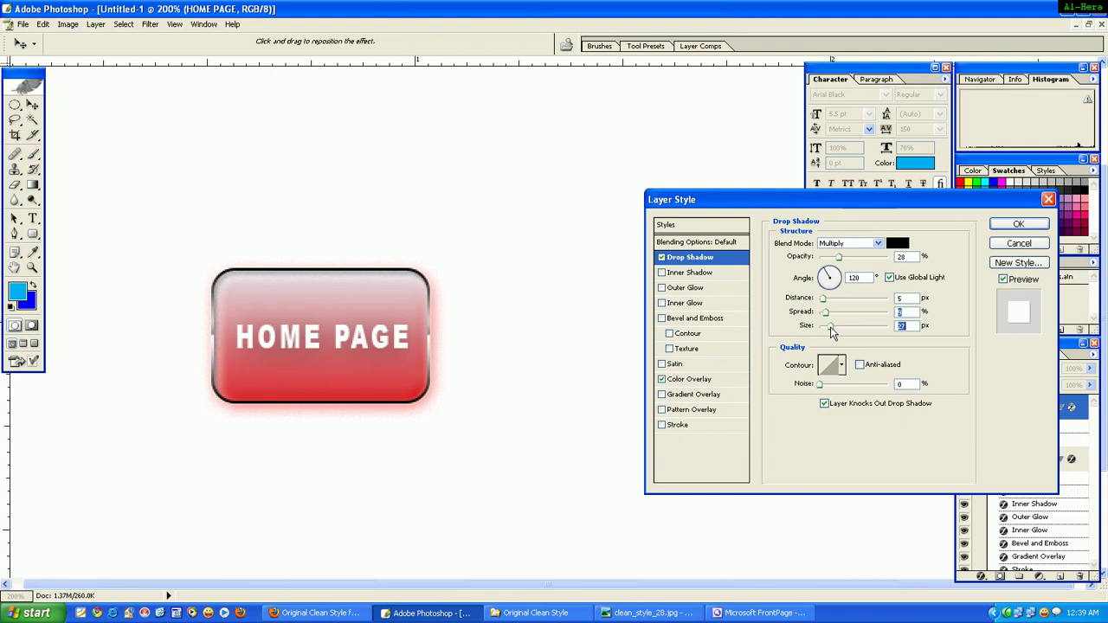
{"action": "mouse_move", "coordinate": [819, 388]}
{"action": "left_mouse_down"}
{"action": "mouse_move", "coordinate": [830, 392]}
{"action": "mouse_move", "coordinate": [808, 391]}
{"action": "left_mouse_up"}
{"action": "left_click", "coordinate": [1018, 225]}
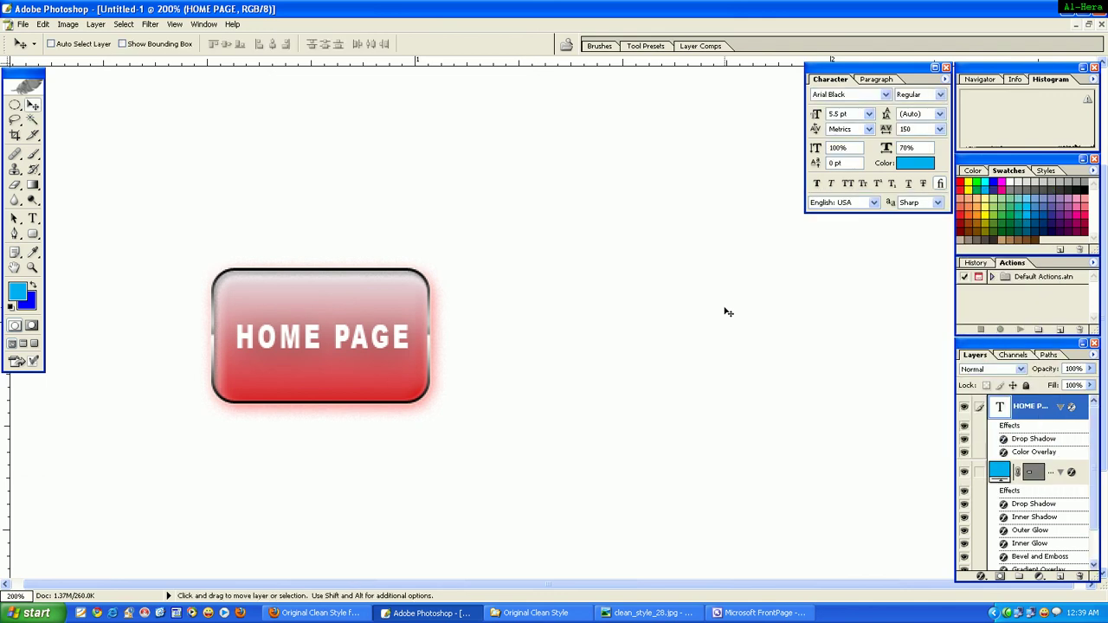
- Compare the finished button at 100% zoom with the reference buttons in clean_style_28.jpg and return to Photoshop
{"action": "key", "text": "ctrl+minus"}
{"action": "key", "text": "ctrl+plus"}
{"action": "key", "text": "ctrl+minus"}
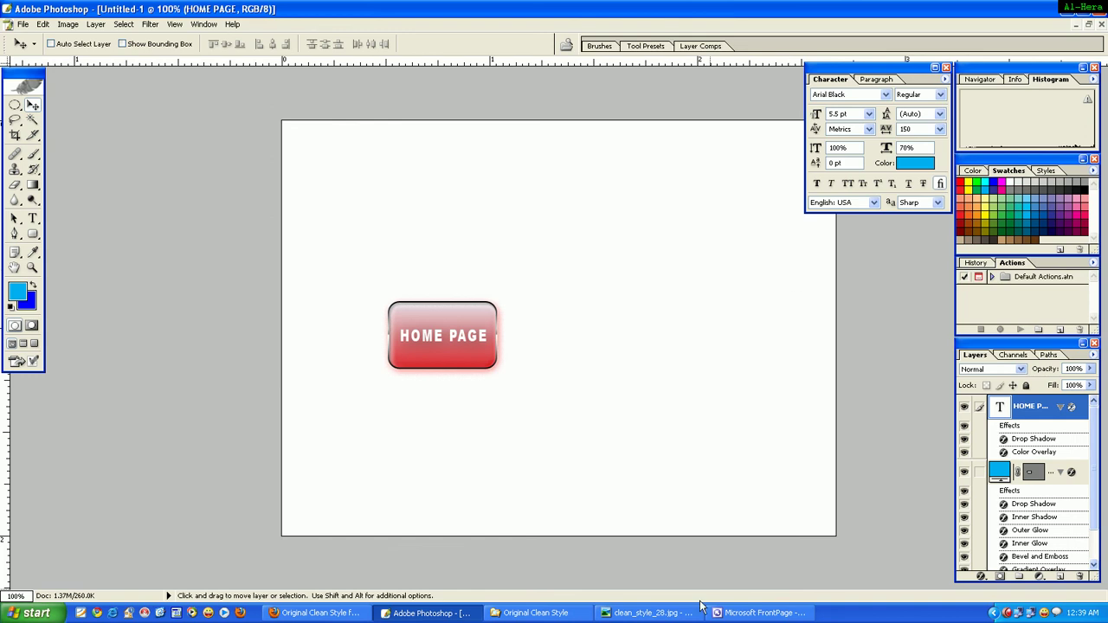
{"action": "left_click", "coordinate": [649, 613]}
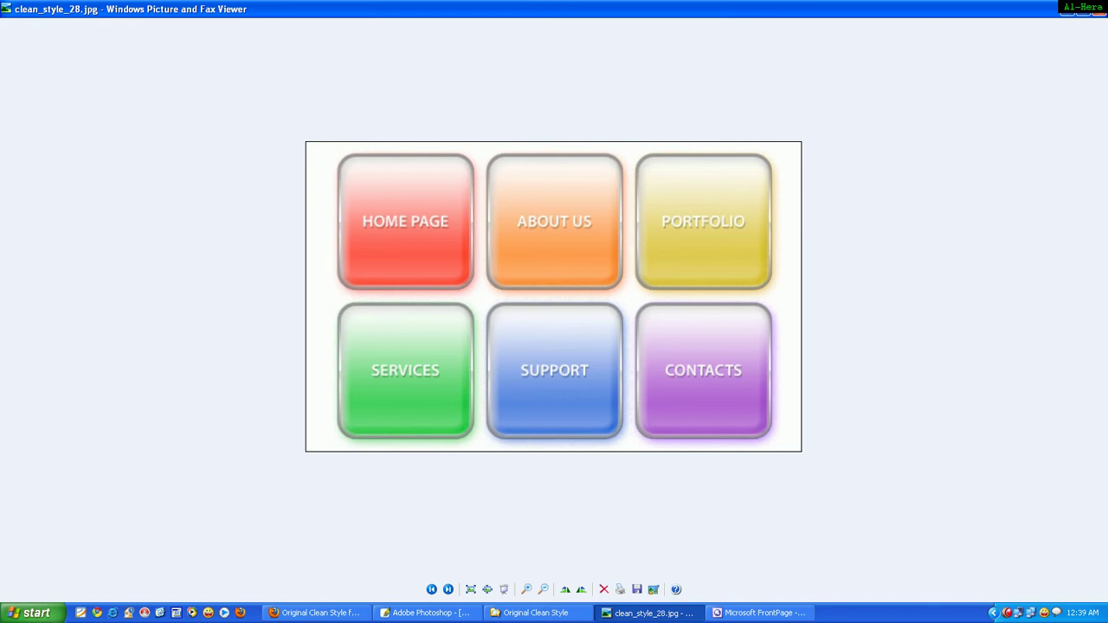
{"action": "left_click", "coordinate": [1092, 19]}
{"action": "left_click", "coordinate": [428, 613]}
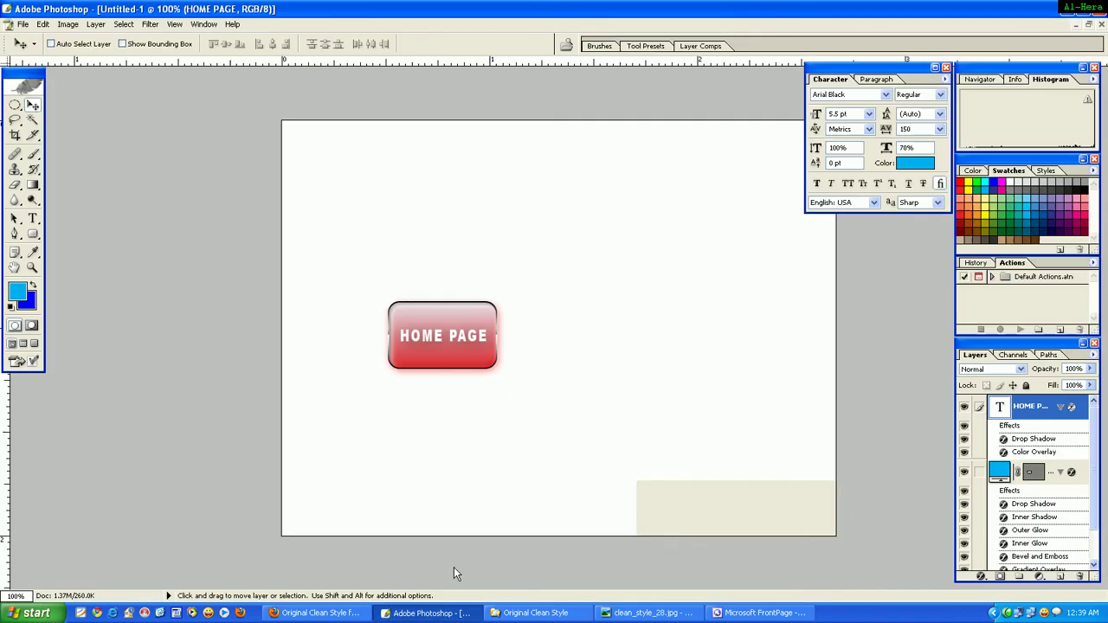